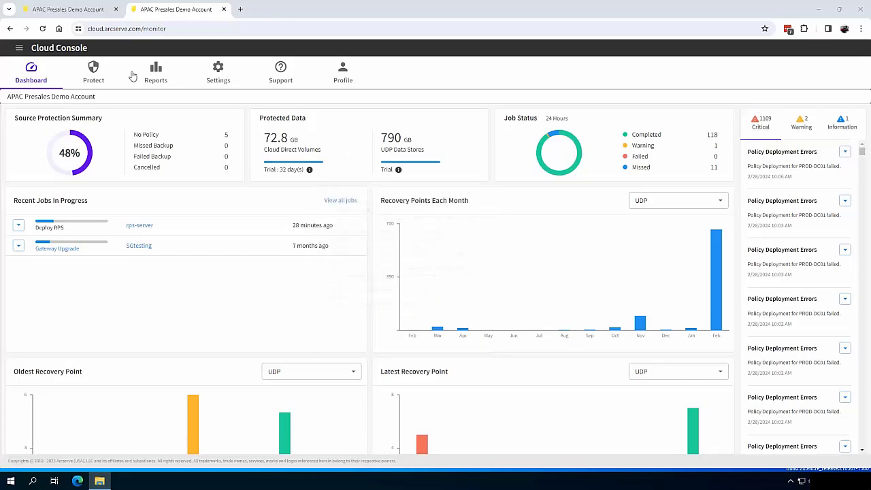
Add a new demo customer account from Protect, bringing the customer total to 10
{"action": "left_click", "coordinate": [93, 69]}
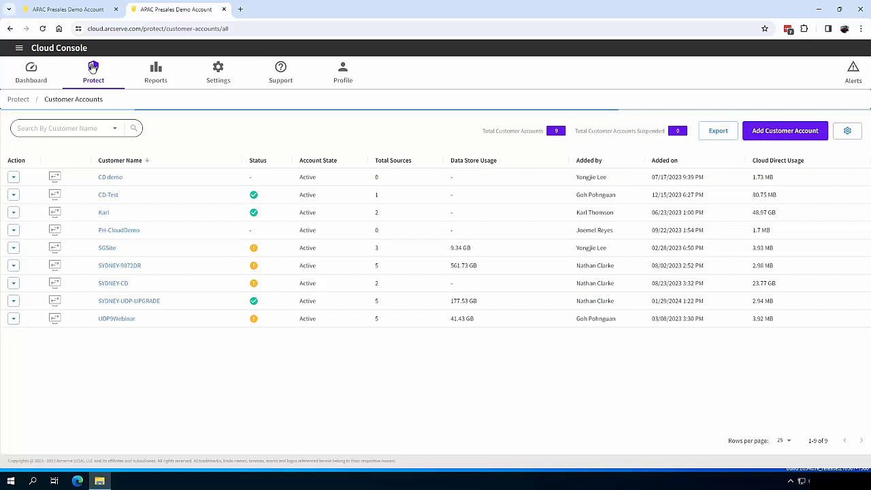
{"action": "left_click", "coordinate": [789, 132]}
{"action": "left_click", "coordinate": [354, 261]}
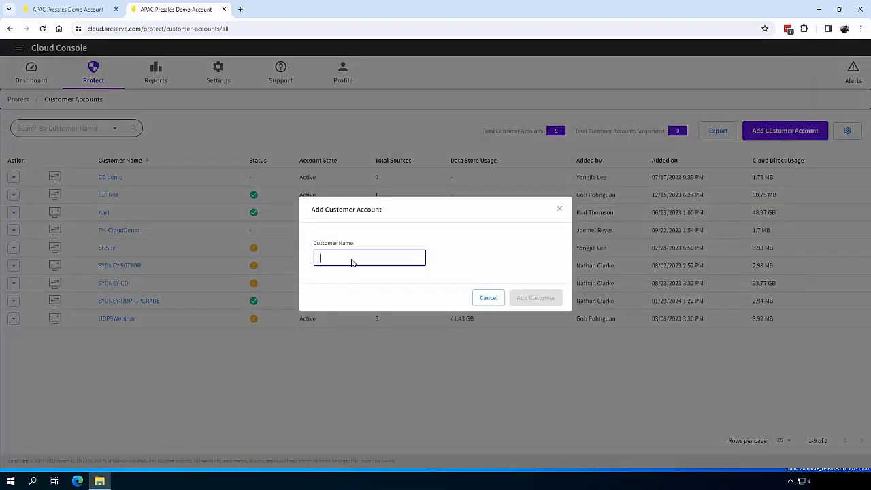
{"action": "type", "text": "Karl-Demo1"}
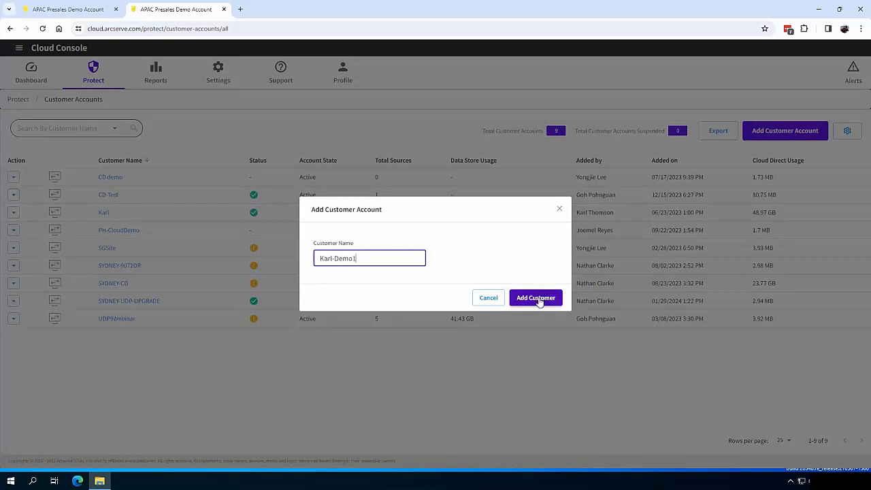
{"action": "left_click", "coordinate": [539, 301]}
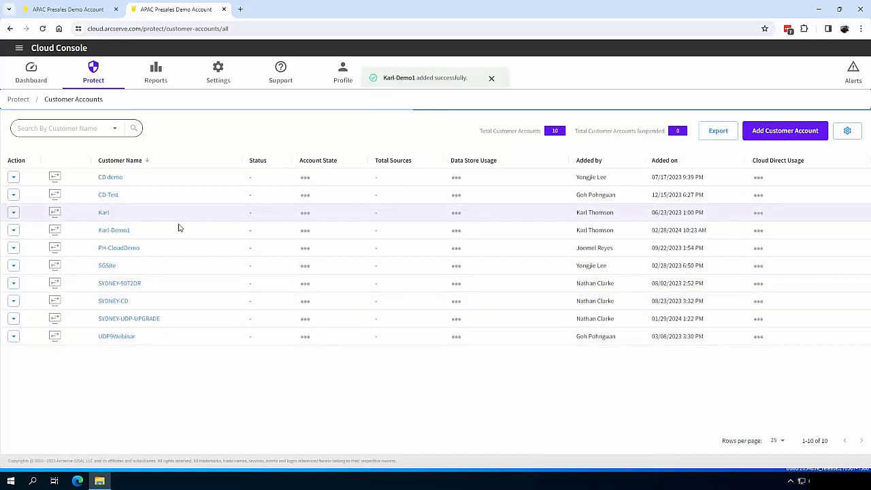
Open the demo customer's details, go back to Customer Accounts, then view its Sources page
{"action": "left_click", "coordinate": [114, 230]}
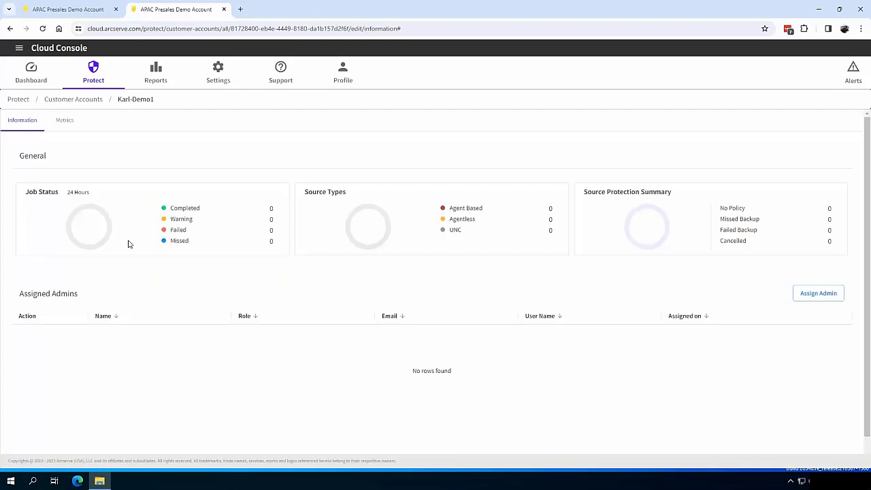
{"action": "left_click", "coordinate": [85, 101]}
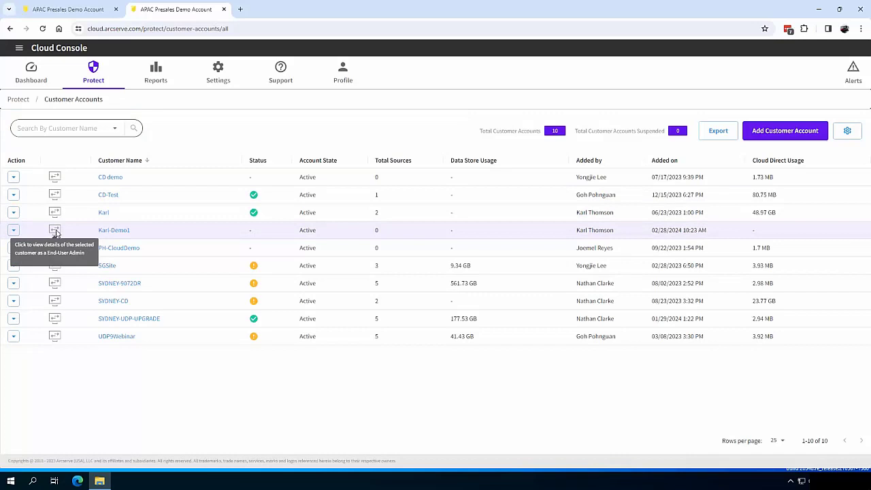
{"action": "left_click", "coordinate": [55, 231]}
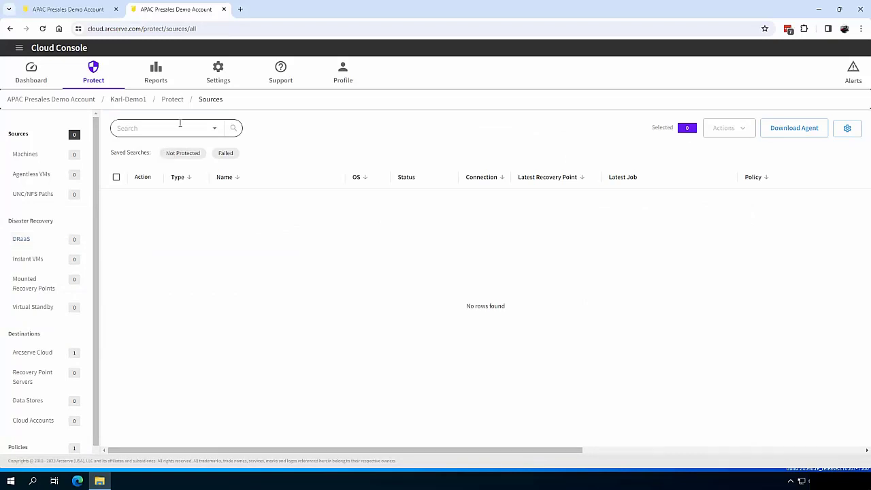
Add a new site named DemoSite1 under the customer's Settings > Sites
{"action": "left_click", "coordinate": [218, 68]}
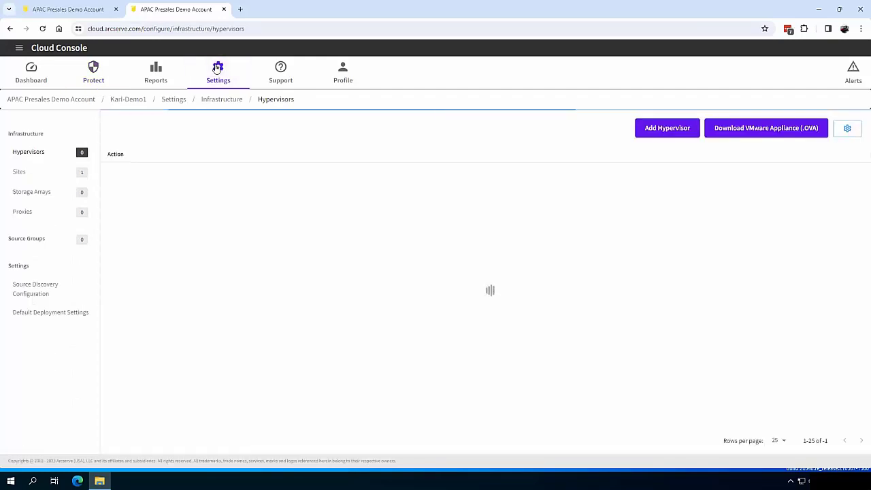
{"action": "left_click", "coordinate": [21, 173]}
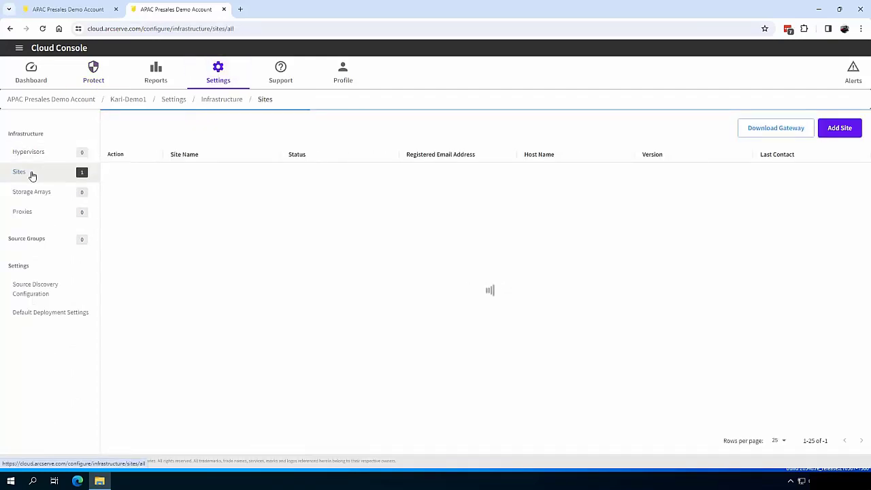
{"action": "left_click", "coordinate": [839, 128]}
{"action": "left_click", "coordinate": [393, 134]}
{"action": "type", "text": "Demo"}
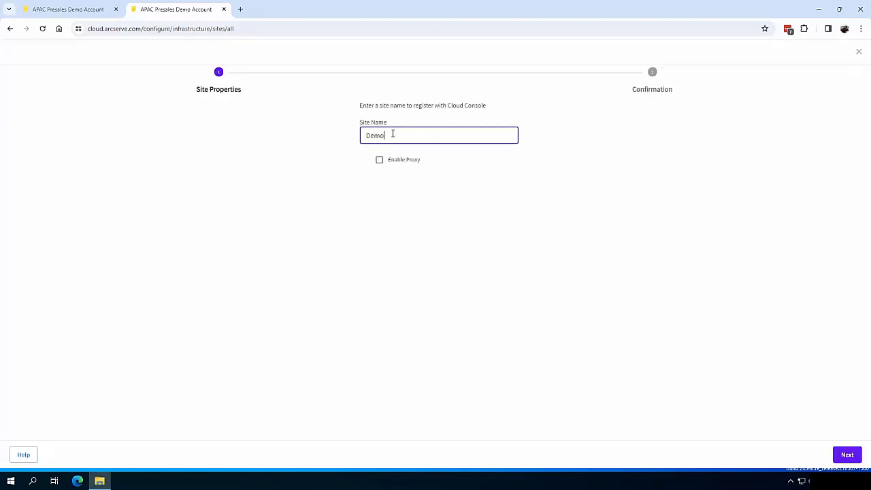
{"action": "type", "text": "Site1"}
{"action": "left_click", "coordinate": [836, 456]}
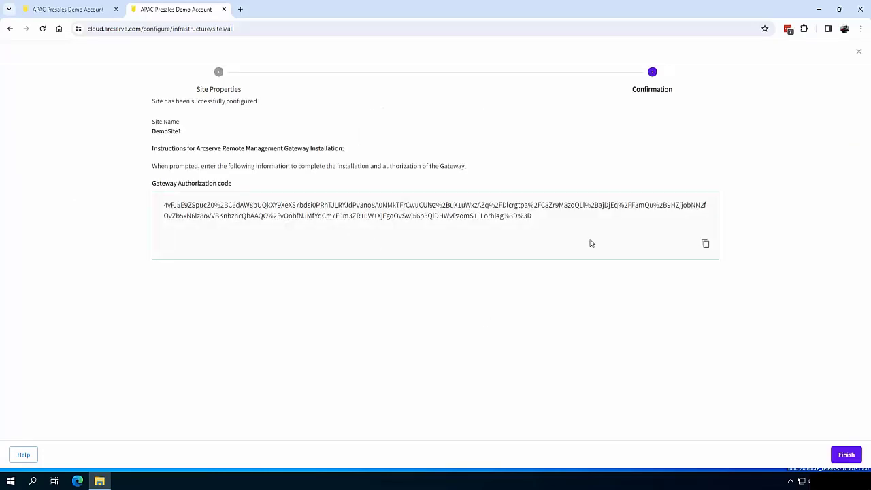
Copy DemoSite1's gateway authorization code, finish the site setup, and review the code
{"action": "left_click", "coordinate": [707, 246]}
{"action": "left_click", "coordinate": [845, 455]}
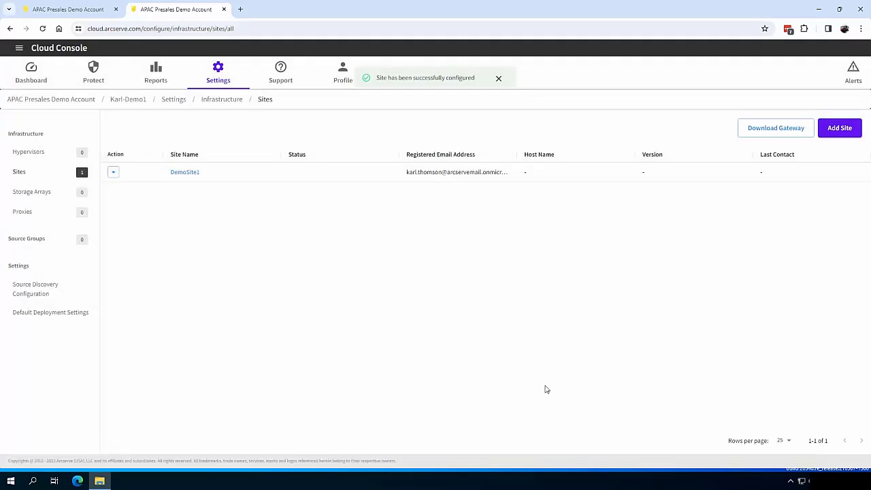
{"action": "left_click", "coordinate": [185, 172]}
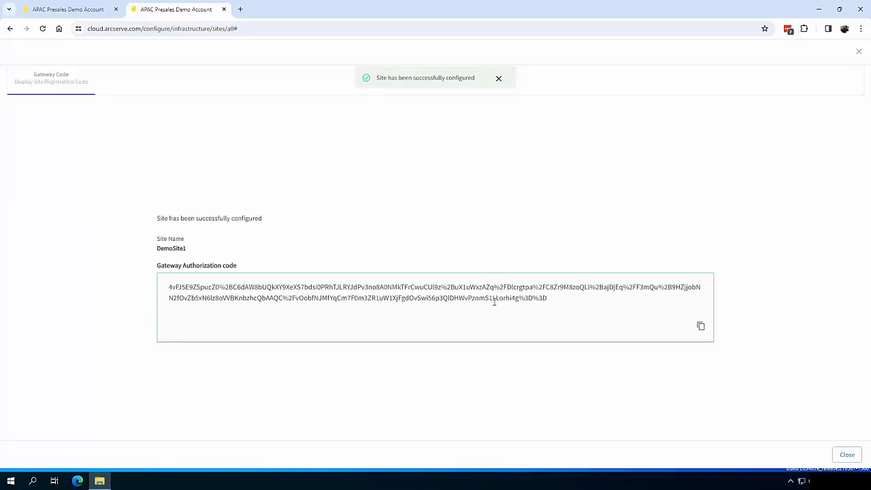
{"action": "left_click", "coordinate": [848, 455]}
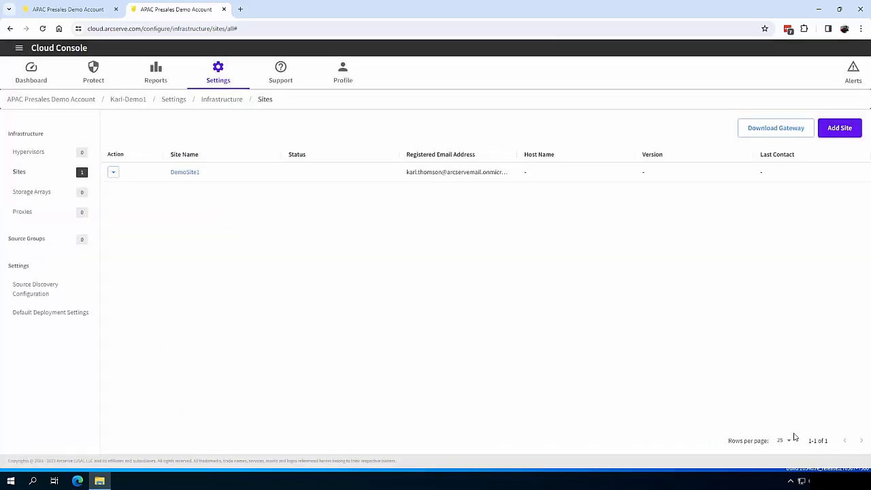
Go to the Support Downloads page for the UDP Gateway installer
{"action": "left_click", "coordinate": [768, 129]}
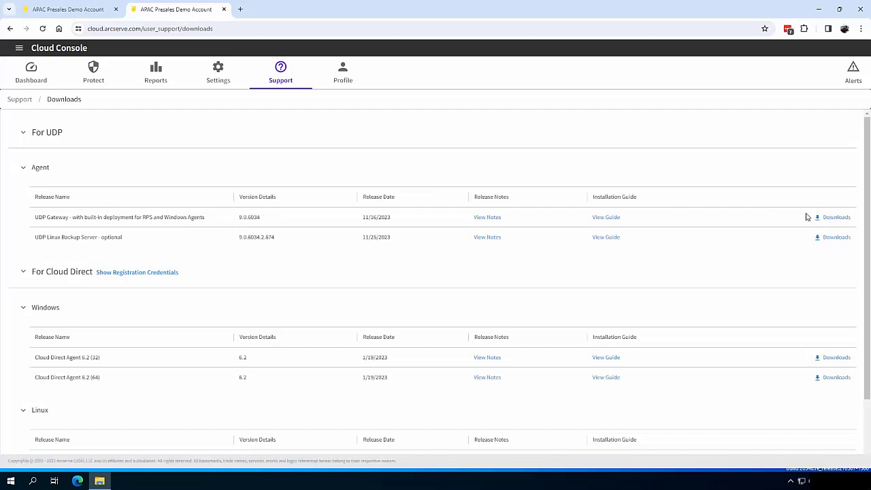
Minimize the browser and launch the Arcserve gateway installer from the Downloads folder
{"action": "left_click", "coordinate": [819, 9]}
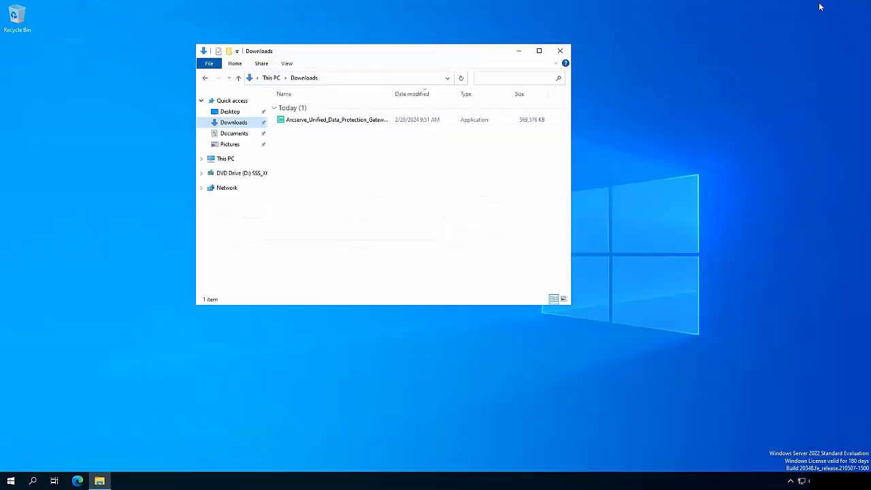
{"action": "double_click", "coordinate": [313, 120]}
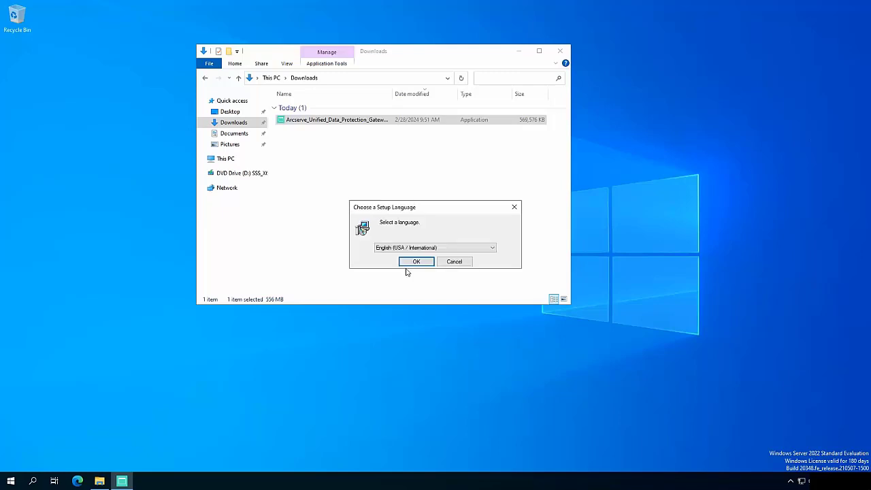
Accept the default language and license, keeping the default folder and proxy settings
{"action": "left_click", "coordinate": [407, 264]}
{"action": "left_click", "coordinate": [408, 318]}
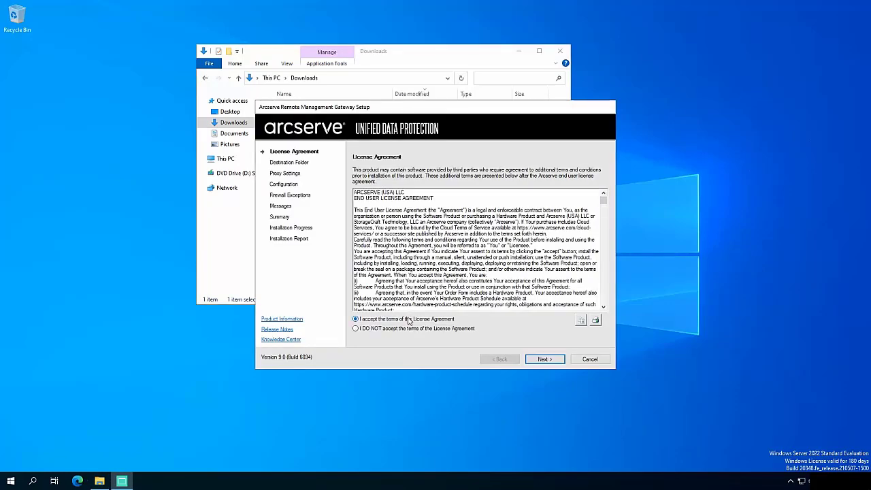
{"action": "left_click", "coordinate": [544, 360]}
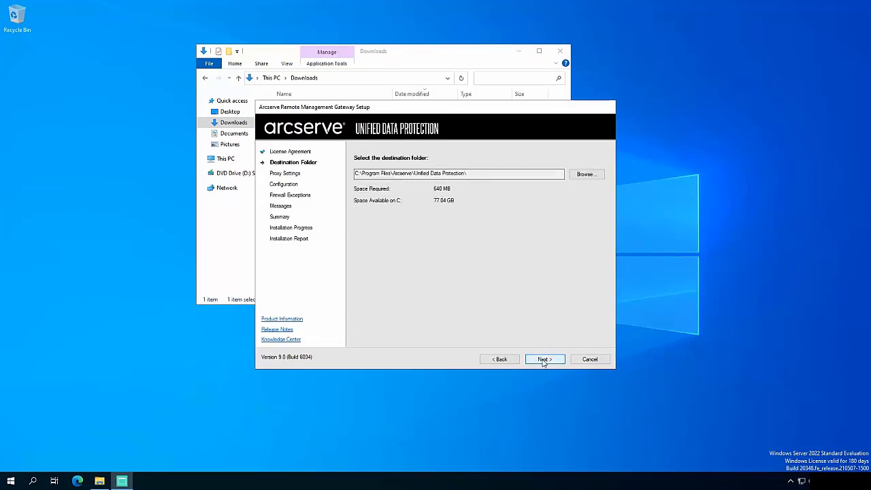
{"action": "left_click", "coordinate": [544, 361]}
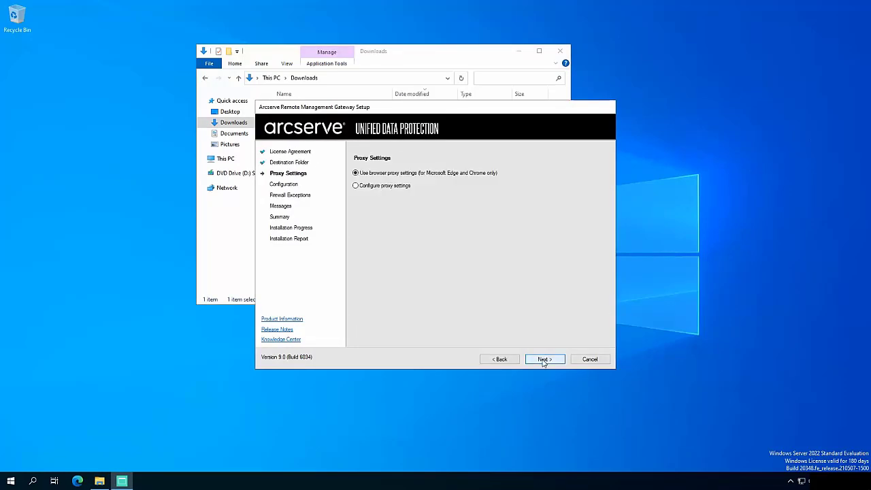
{"action": "left_click", "coordinate": [544, 360]}
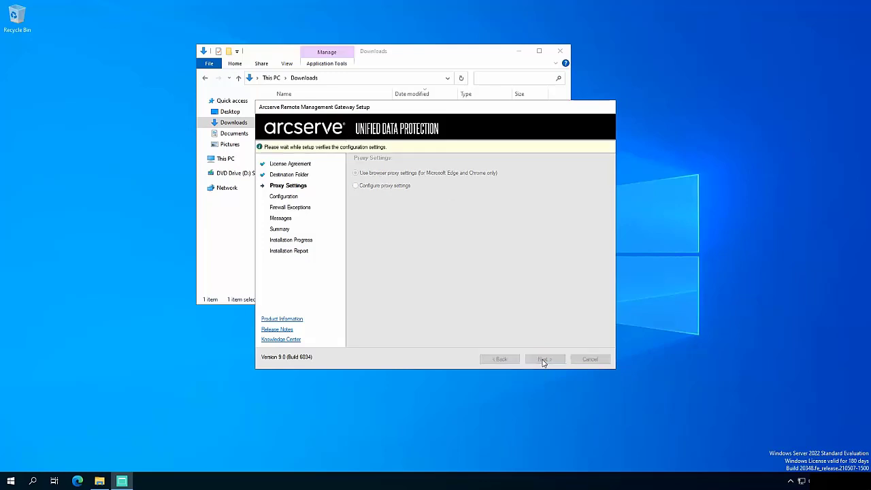
Enter the admin password and pasted authorization code, then install the gateway and finish
{"action": "type", "text": "••••••••••"}
{"action": "left_click", "coordinate": [501, 254]}
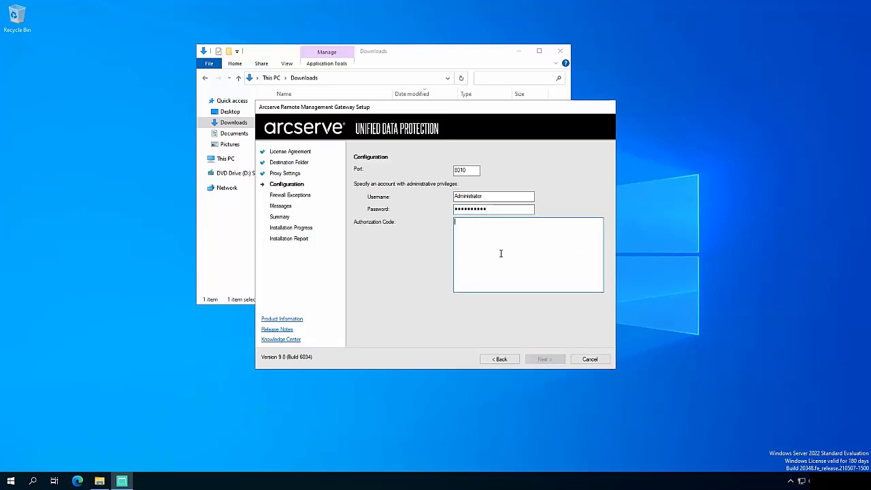
{"action": "key", "text": "ctrl+v"}
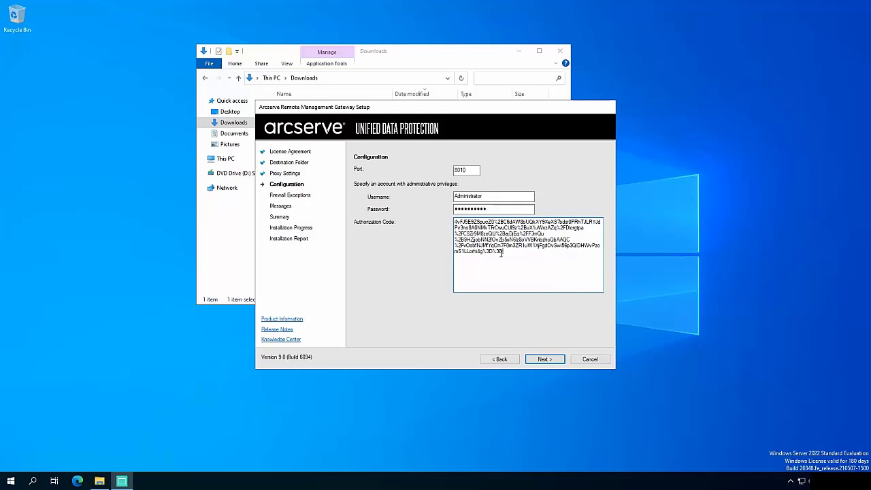
{"action": "left_click", "coordinate": [549, 361]}
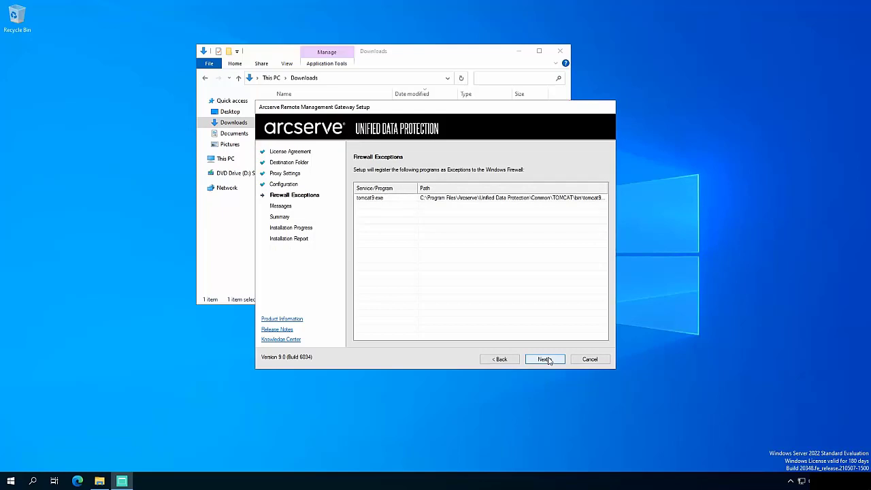
{"action": "left_click", "coordinate": [544, 359]}
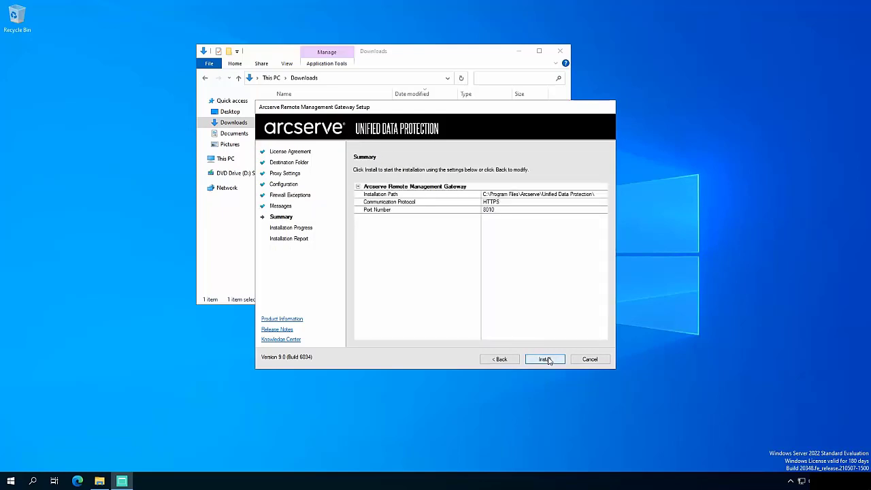
{"action": "left_click", "coordinate": [547, 360]}
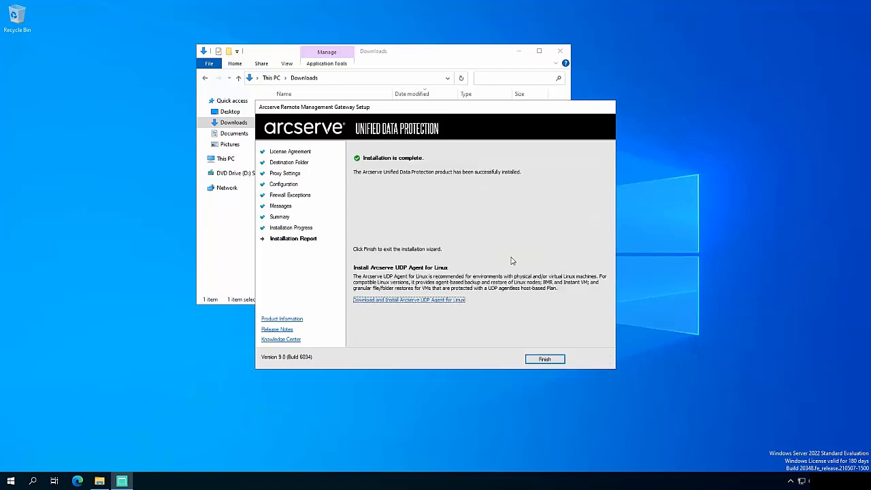
{"action": "left_click", "coordinate": [548, 357]}
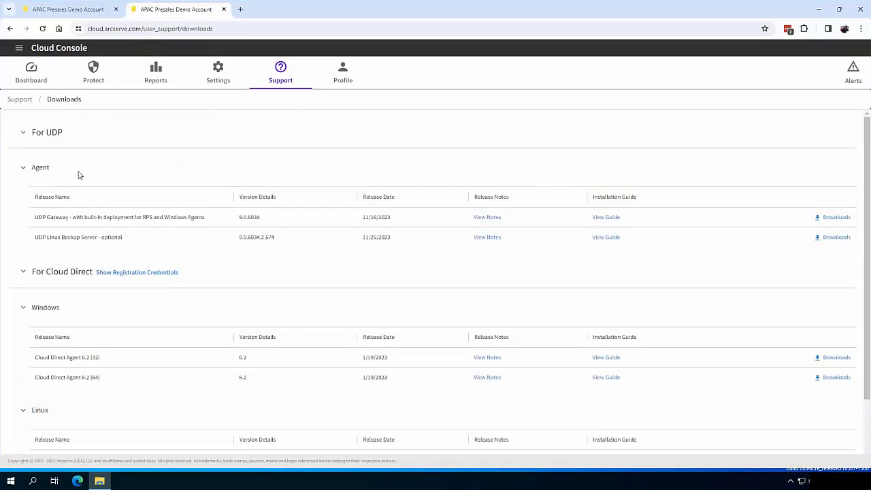
Watch the DemoSite1 Gateway Upgrade job in Reports > Jobs until Finished, then return to Sources
{"action": "left_click", "coordinate": [94, 71]}
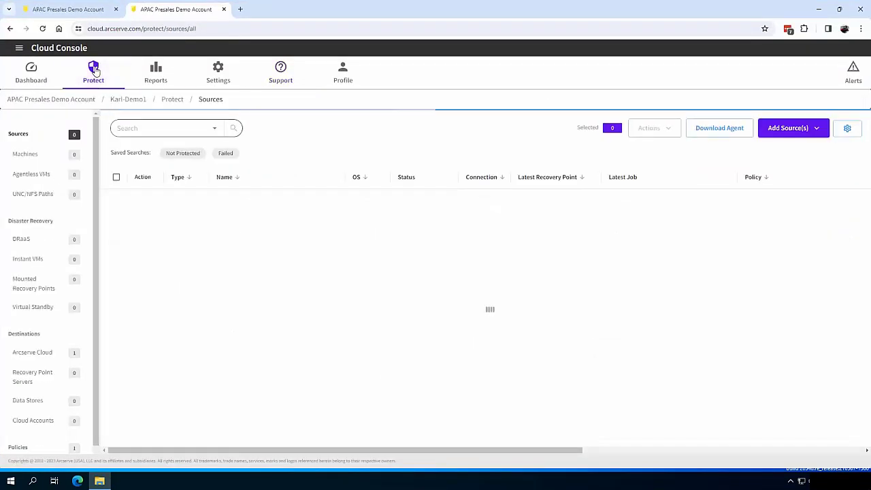
{"action": "left_click", "coordinate": [155, 70]}
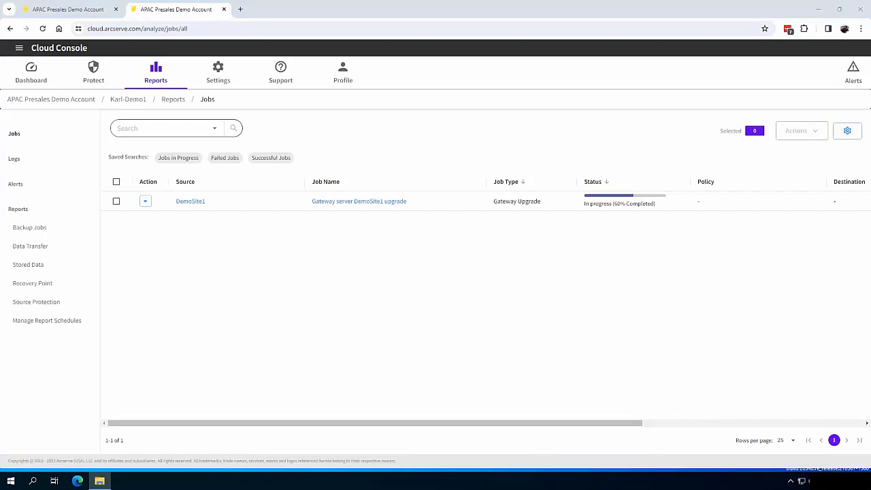
{"action": "left_click", "coordinate": [125, 343]}
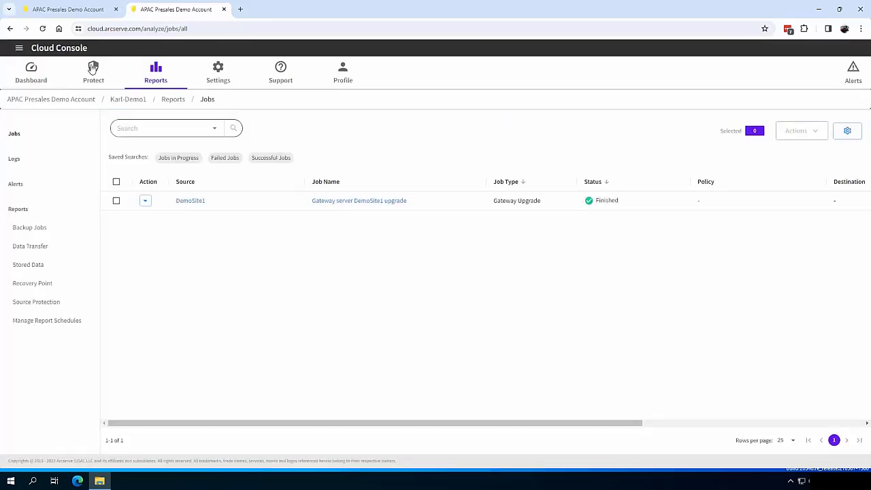
{"action": "left_click", "coordinate": [93, 70]}
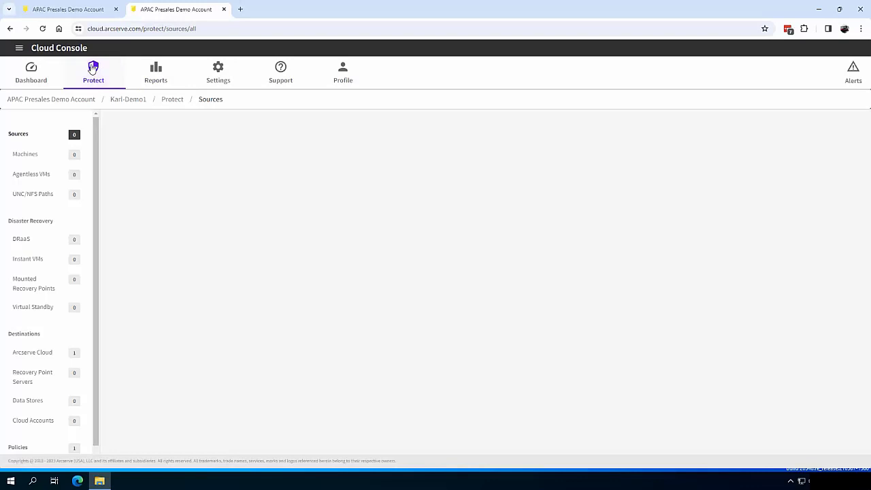
Register Recovery Point Server rps-server with administrator credentials and save it, declining browser password storage
{"action": "left_click", "coordinate": [34, 376]}
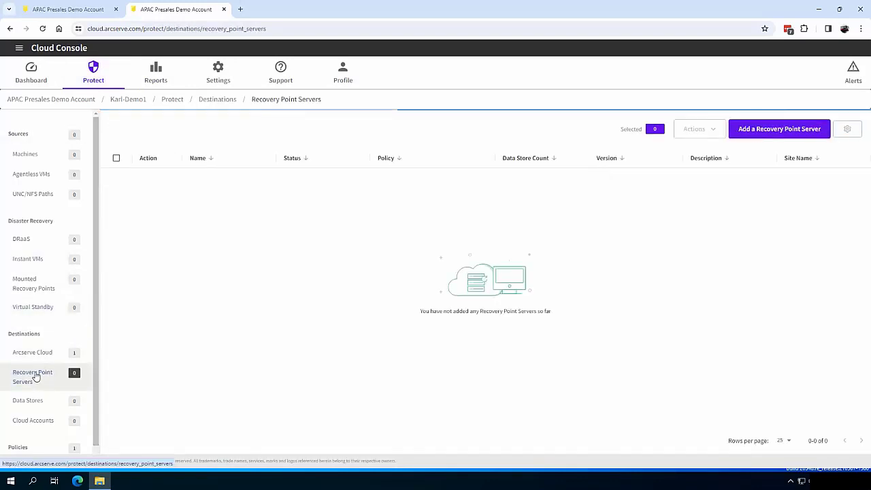
{"action": "left_click", "coordinate": [792, 129]}
{"action": "left_click", "coordinate": [493, 126]}
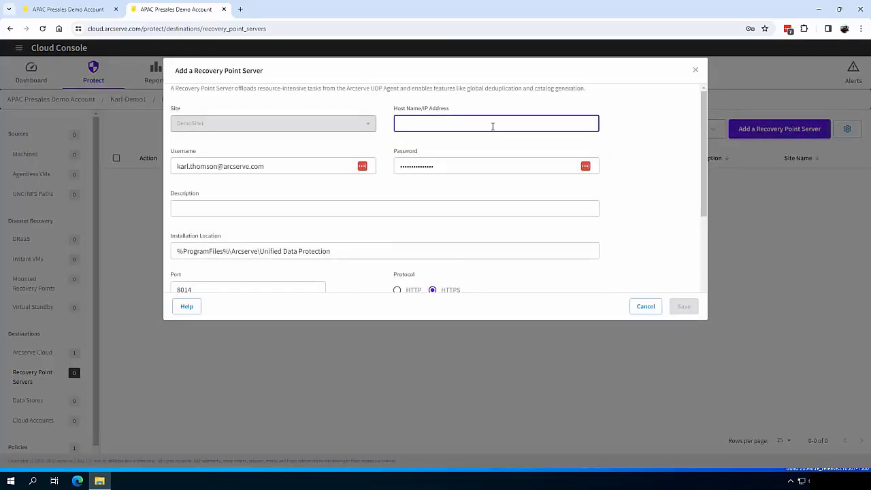
{"action": "type", "text": "rps-server"}
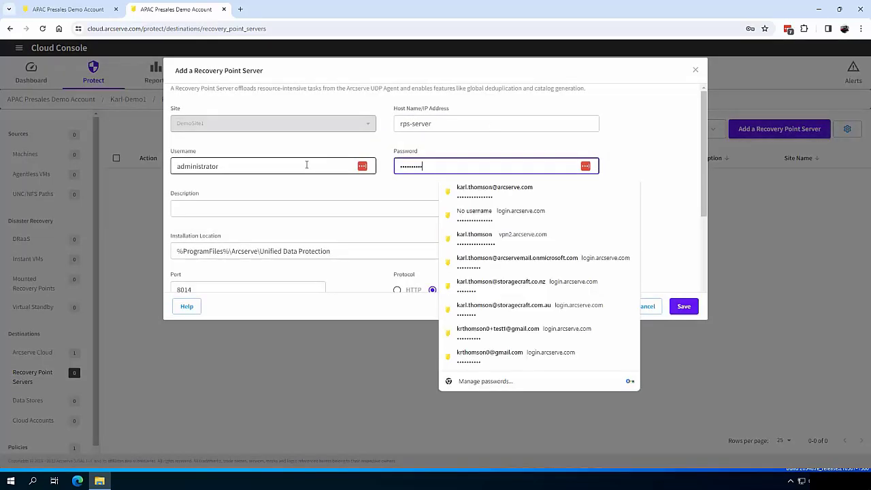
{"action": "left_click", "coordinate": [311, 192]}
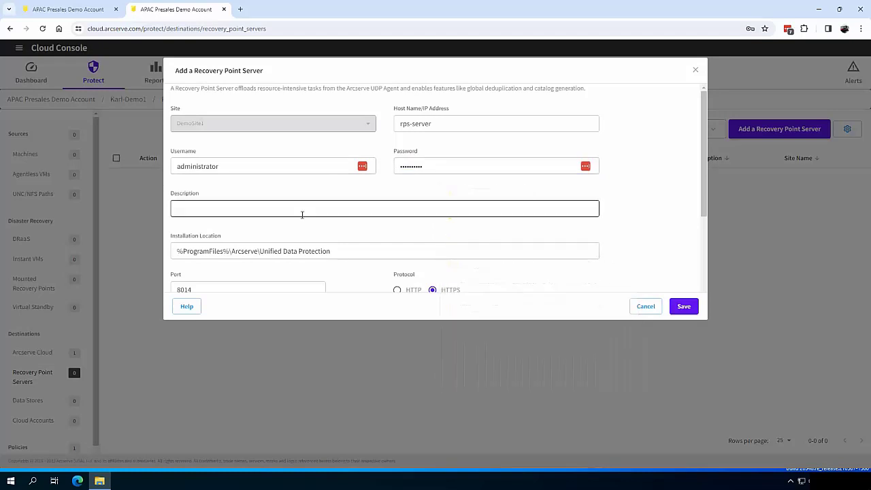
{"action": "scroll", "coordinate": [354, 242], "scroll_direction": "down", "scroll_amount": 2}
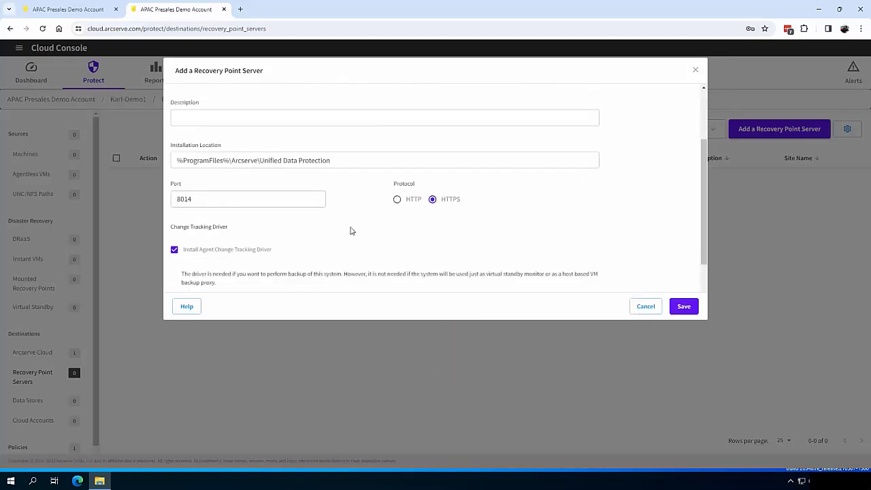
{"action": "scroll", "coordinate": [352, 231], "scroll_direction": "down", "scroll_amount": 1}
{"action": "left_click", "coordinate": [684, 307]}
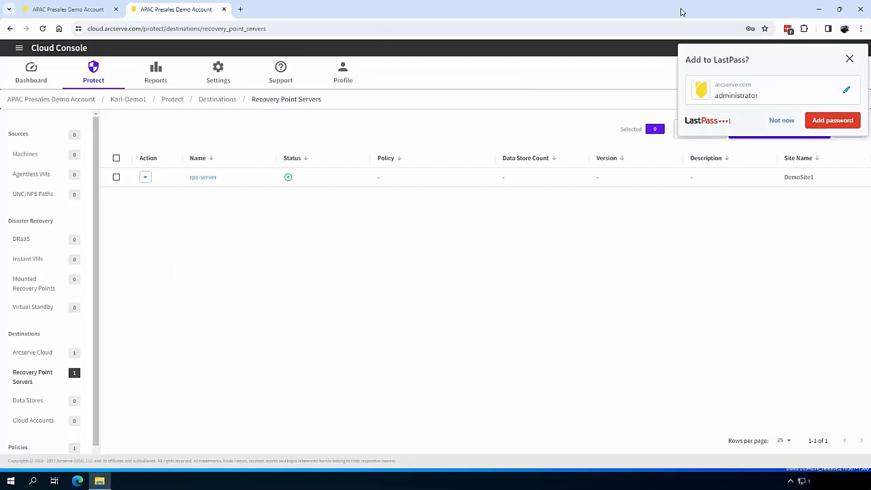
{"action": "left_click", "coordinate": [849, 59]}
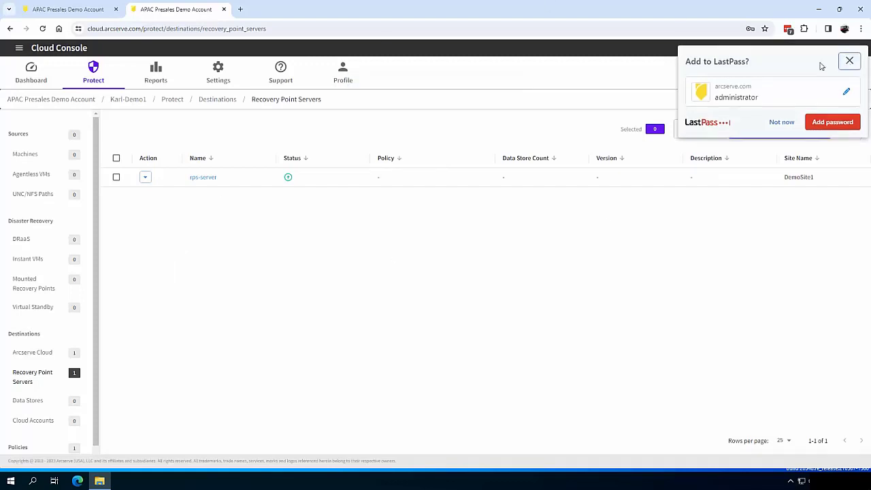
Refresh the Jobs report until the Deploy RPS job finishes, then check rps-server's status
{"action": "left_click", "coordinate": [157, 71]}
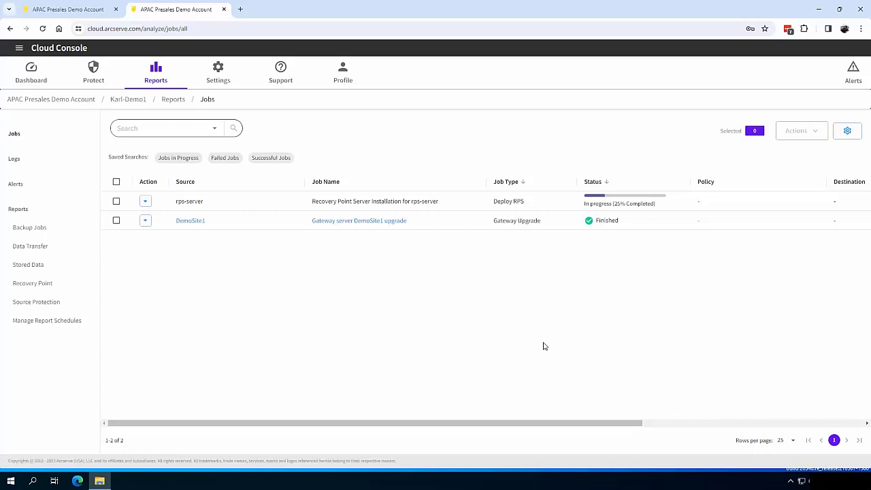
{"action": "key", "text": "F5"}
{"action": "key", "text": "F5"}
{"action": "key", "text": "F5"}
{"action": "left_click", "coordinate": [94, 74]}
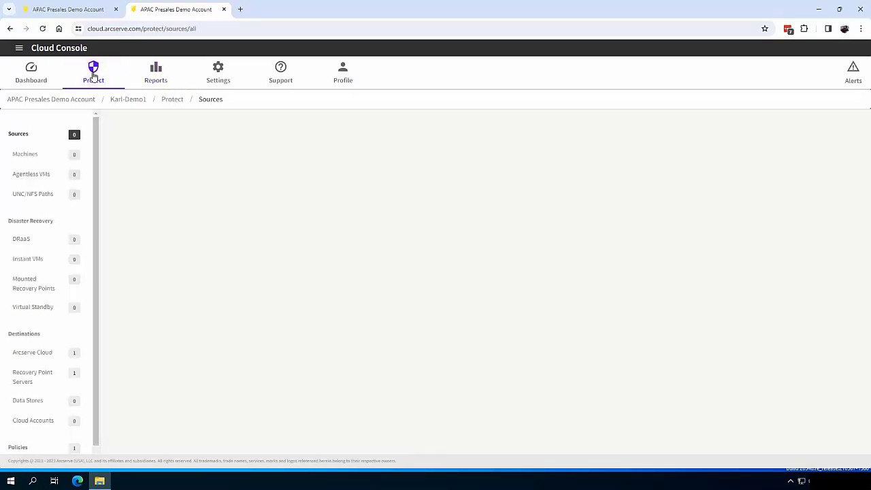
{"action": "left_click", "coordinate": [42, 380]}
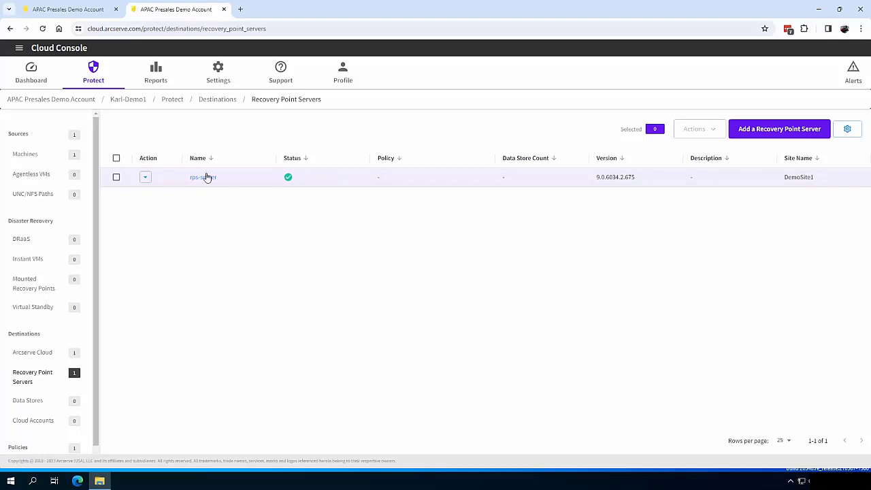
Start a new local data store on rps-server named Datastore1
{"action": "left_click", "coordinate": [145, 178]}
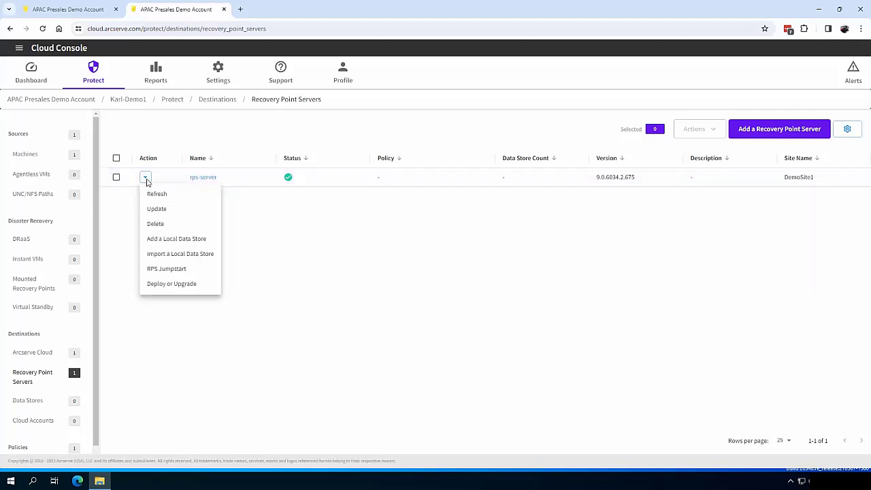
{"action": "left_click", "coordinate": [193, 241]}
{"action": "left_click", "coordinate": [61, 190]}
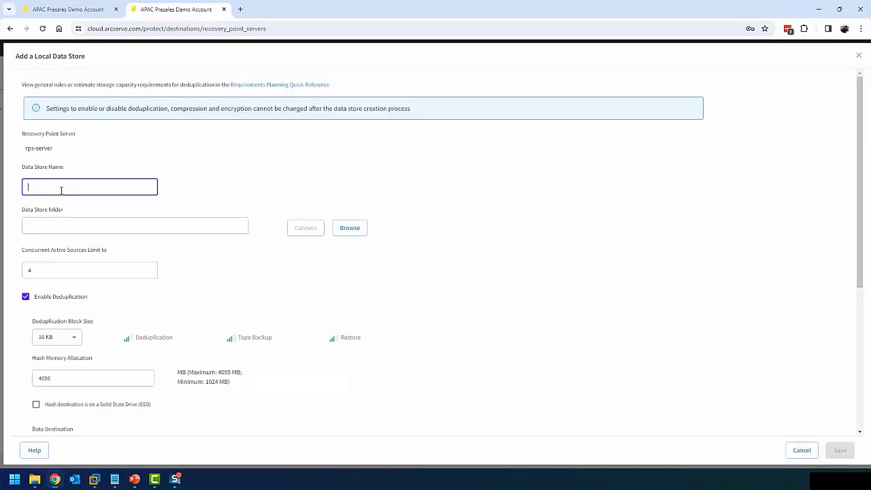
{"action": "type", "text": "Datastore1"}
Set the data store folder to D:\Datastore1\Datastore and mark the hash destination as SSD
{"action": "left_click", "coordinate": [62, 222]}
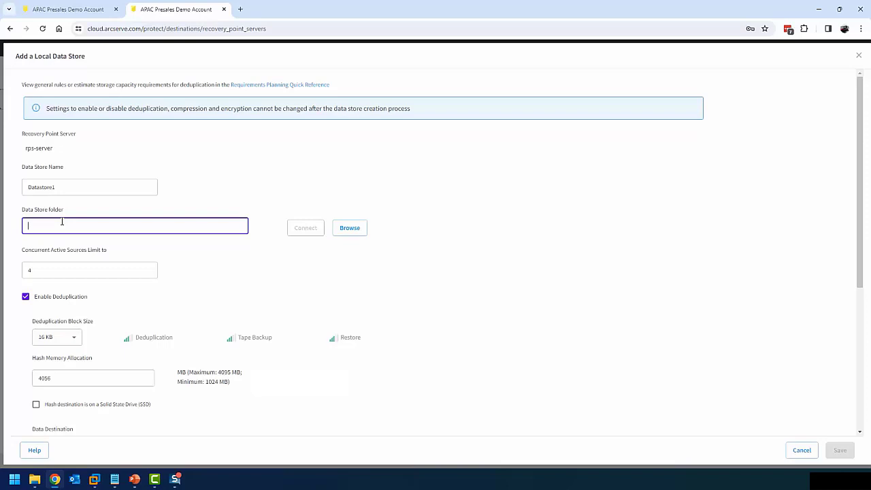
{"action": "type", "text": "D:\\Datastore1"}
{"action": "type", "text": "\\Datastore"}
{"action": "scroll", "coordinate": [76, 337], "scroll_direction": "down", "scroll_amount": 1}
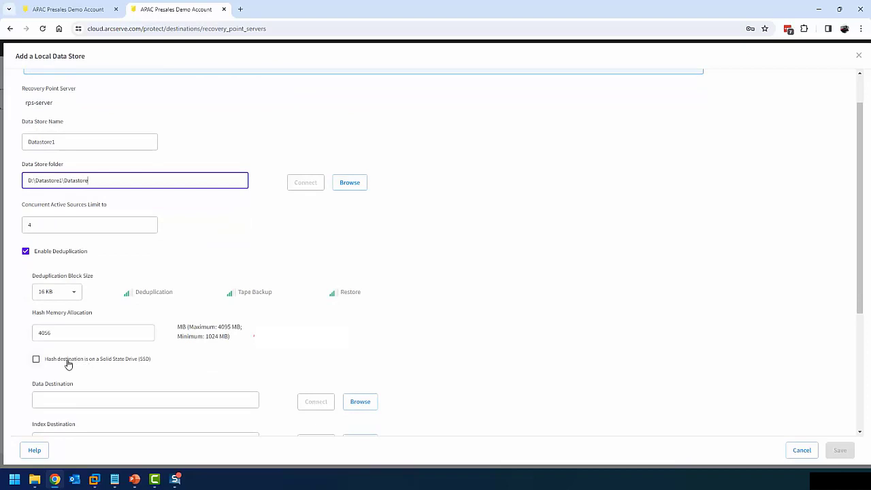
{"action": "left_click", "coordinate": [69, 364]}
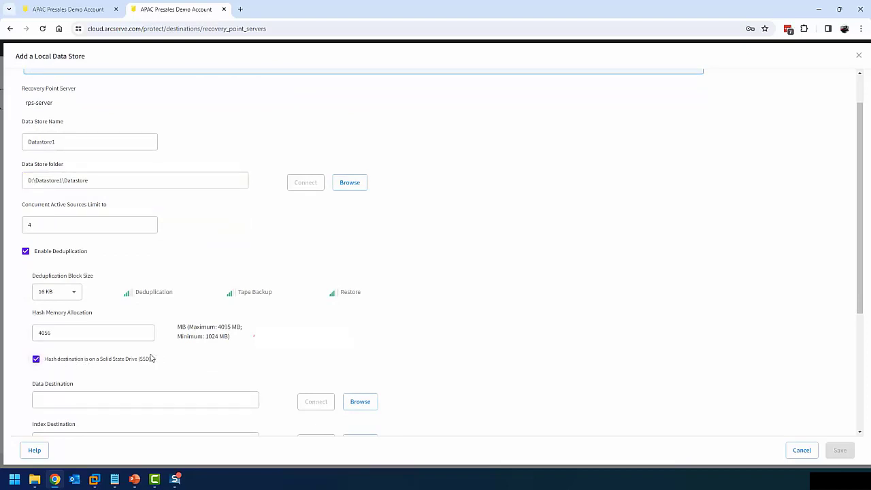
{"action": "scroll", "coordinate": [149, 356], "scroll_direction": "up", "scroll_amount": 1}
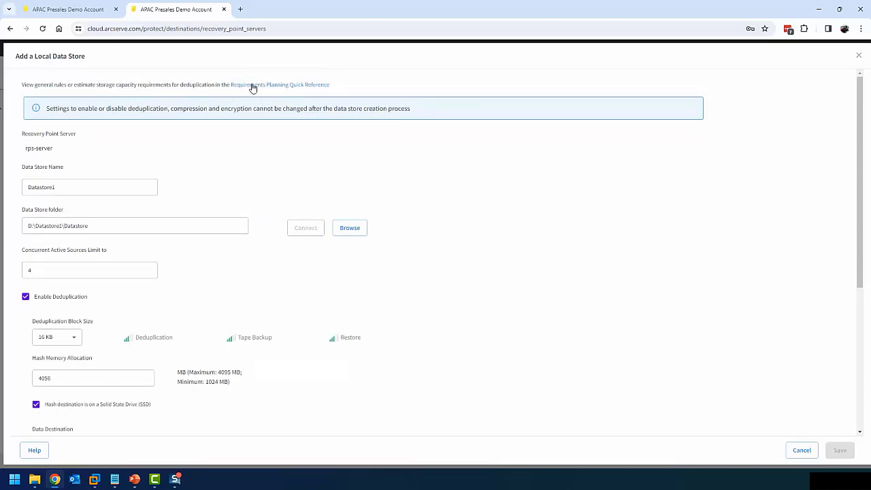
{"action": "left_click", "coordinate": [252, 86]}
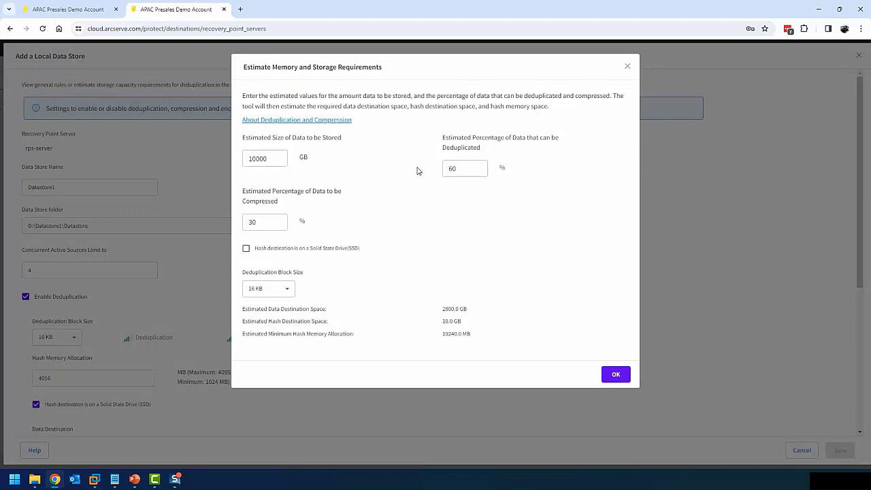
{"action": "left_click", "coordinate": [486, 167]}
{"action": "left_click", "coordinate": [271, 249]}
{"action": "left_click", "coordinate": [337, 250]}
{"action": "left_click", "coordinate": [307, 249]}
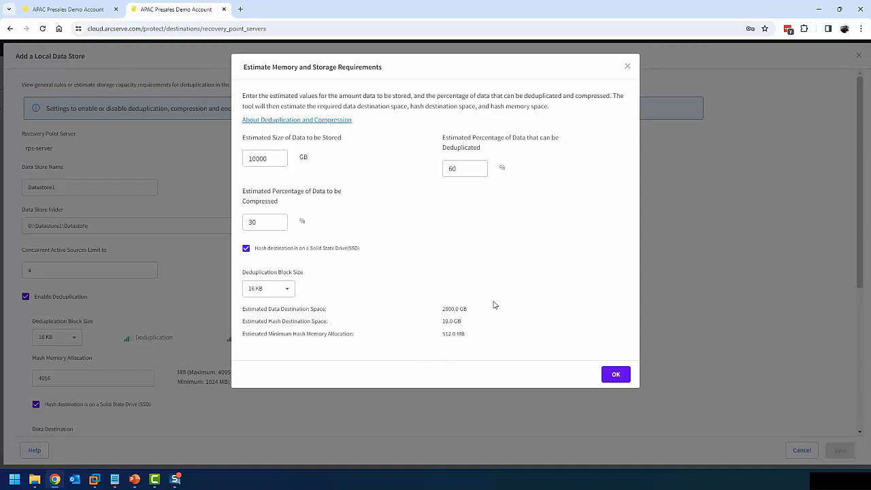
{"action": "left_click", "coordinate": [616, 376]}
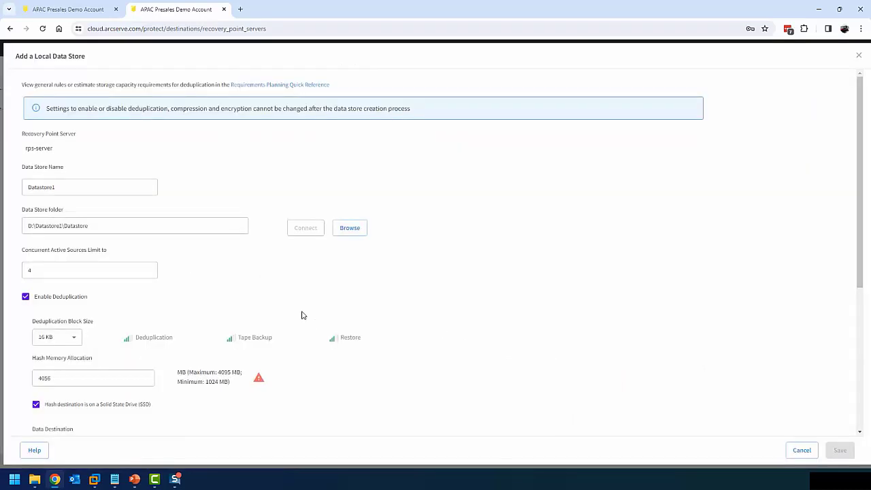
Set the Data, Index and Hash destinations to D:\Datastore1\Data, \Index and \Hash
{"action": "scroll", "coordinate": [194, 268], "scroll_direction": "down", "scroll_amount": 2}
{"action": "scroll", "coordinate": [194, 267], "scroll_direction": "down", "scroll_amount": 1}
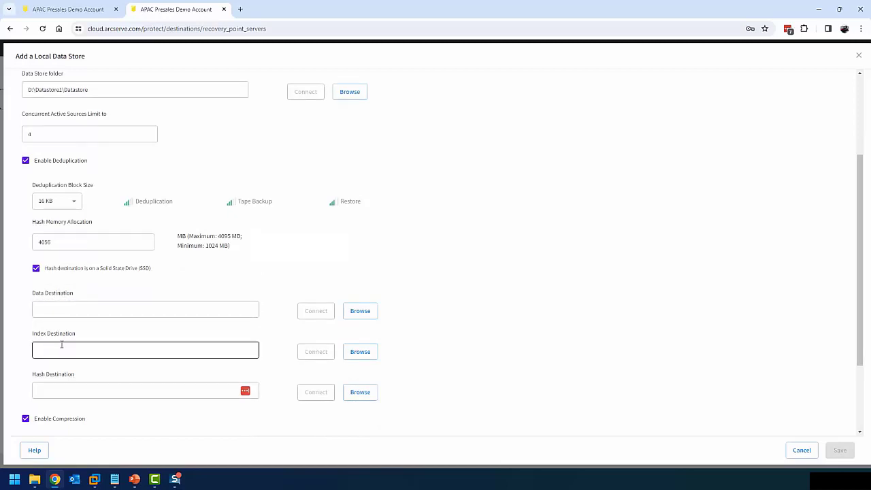
{"action": "left_click", "coordinate": [64, 306]}
{"action": "type", "text": "D:\\Datastore1"}
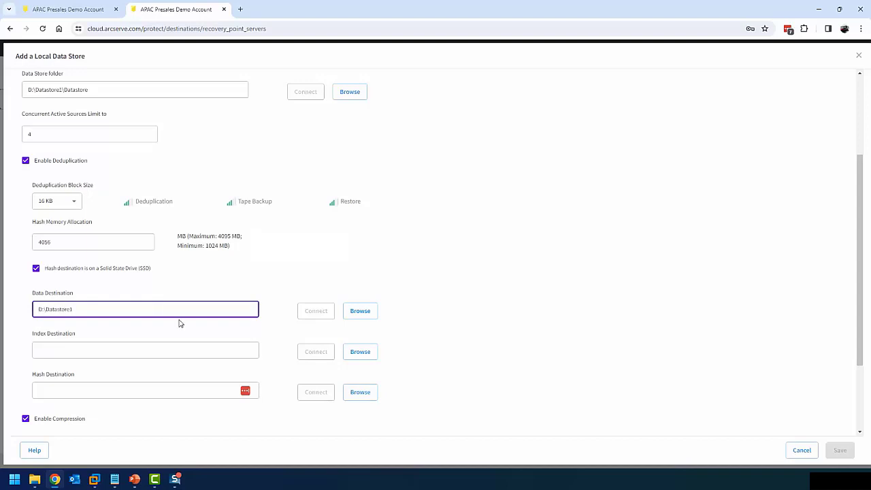
{"action": "type", "text": "\\Data"}
{"action": "key", "text": "Tab"}
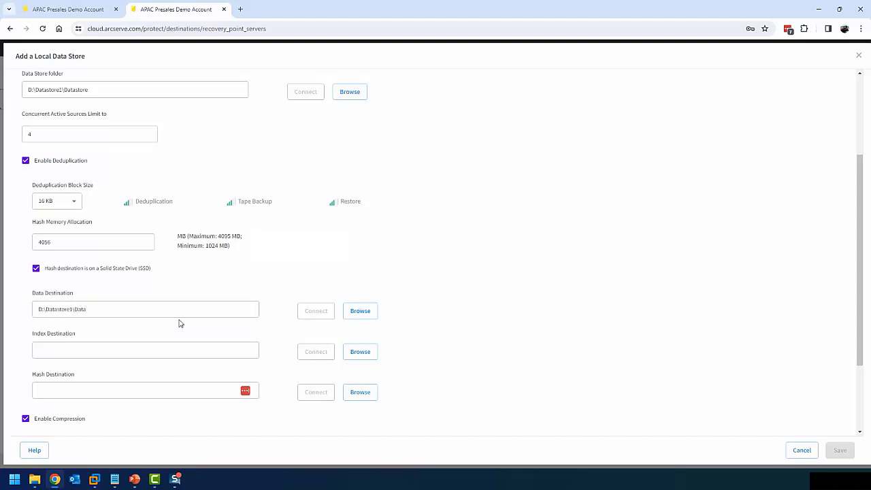
{"action": "key", "text": "Tab"}
{"action": "type", "text": "D:\\Datastore1"}
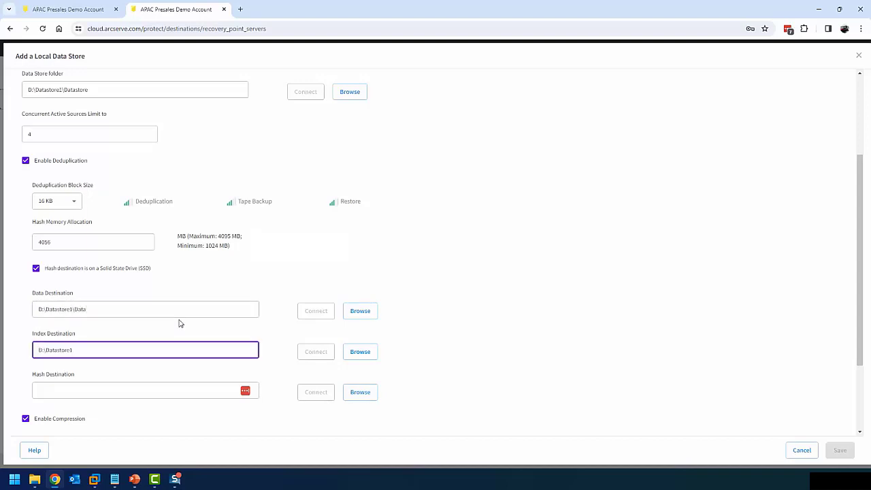
{"action": "type", "text": "\\Index"}
{"action": "key", "text": "Tab"}
{"action": "key", "text": "Tab"}
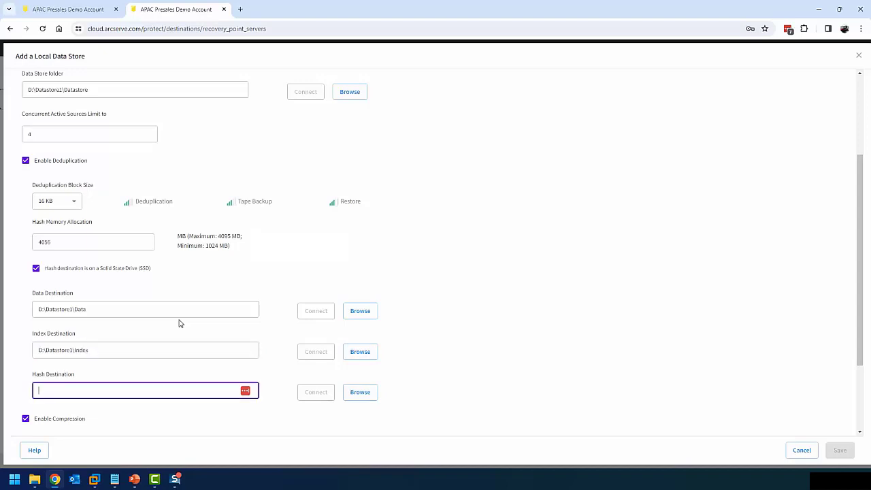
{"action": "type", "text": "D:\\Datastore1"}
{"action": "type", "text": "\\Hash"}
Enter and confirm the Datastore1 encryption password
{"action": "scroll", "coordinate": [177, 406], "scroll_direction": "down", "scroll_amount": 2}
{"action": "left_click", "coordinate": [74, 408]}
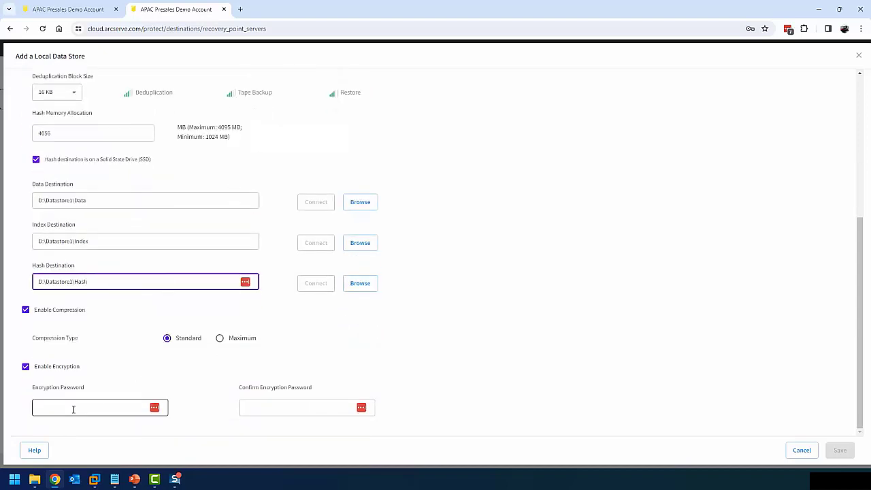
{"action": "type", "text": "**********"}
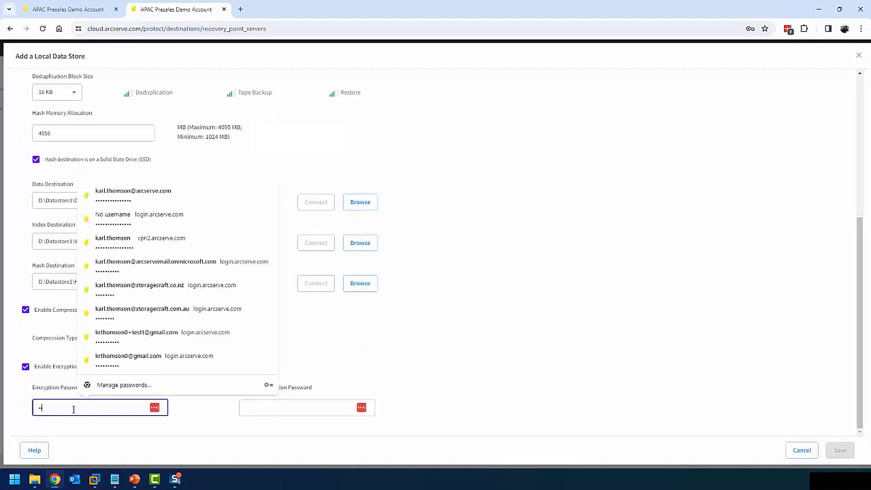
{"action": "key", "text": "Tab"}
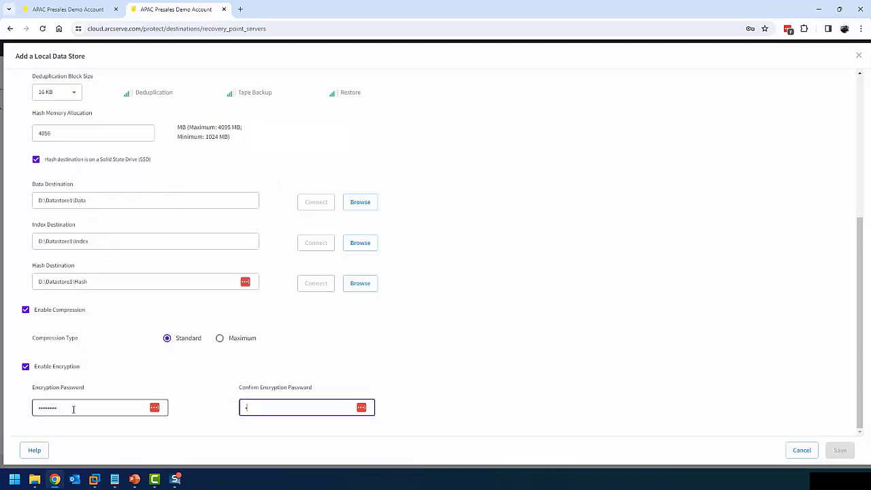
{"action": "type", "text": "**********"}
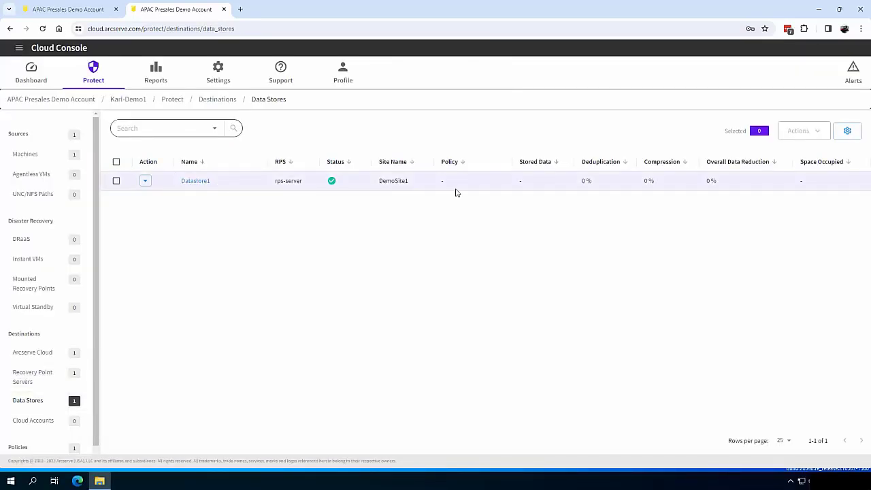
Start a new cloud account named Wasabi with Wasabi as the cloud service
{"action": "left_click", "coordinate": [40, 423]}
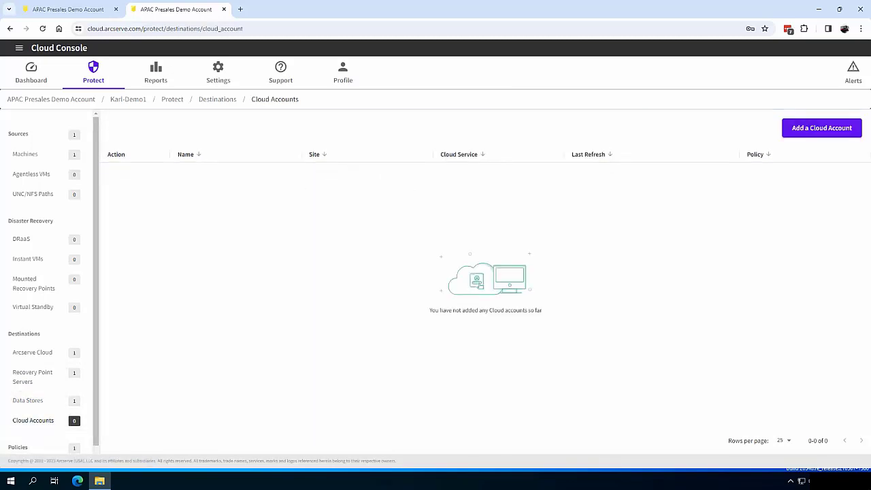
{"action": "left_click", "coordinate": [820, 129]}
{"action": "left_click", "coordinate": [422, 225]}
{"action": "type", "text": "Wasabi"}
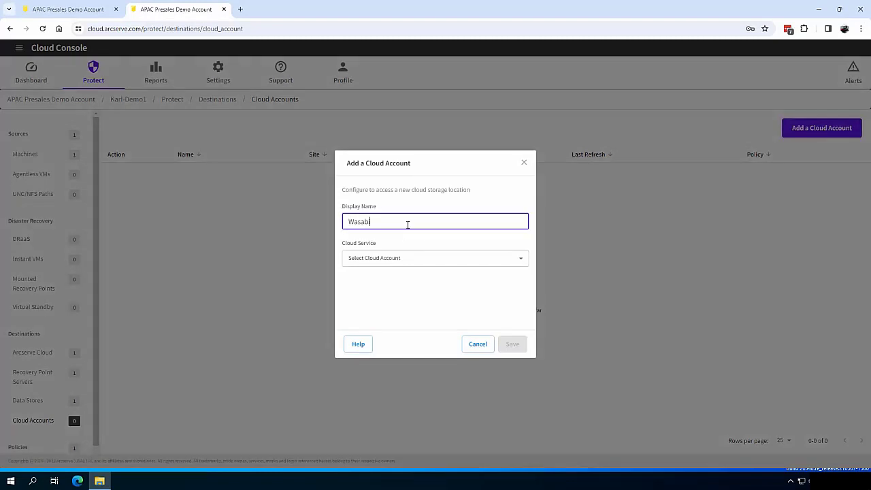
{"action": "left_click", "coordinate": [409, 258]}
{"action": "left_click", "coordinate": [373, 331]}
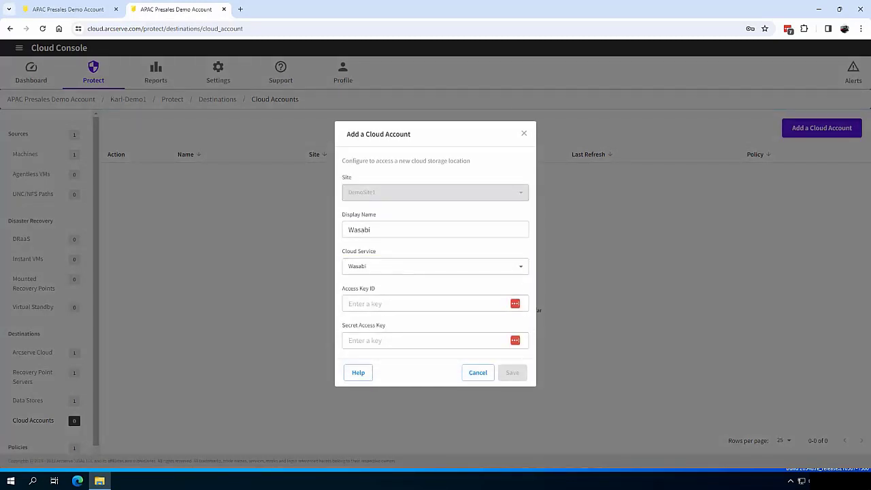
Paste the access key ID and secret access key, save, and return to Recovery Point Servers
{"action": "left_click", "coordinate": [422, 304]}
{"action": "key", "text": "ctrl+v"}
{"action": "left_click", "coordinate": [422, 341]}
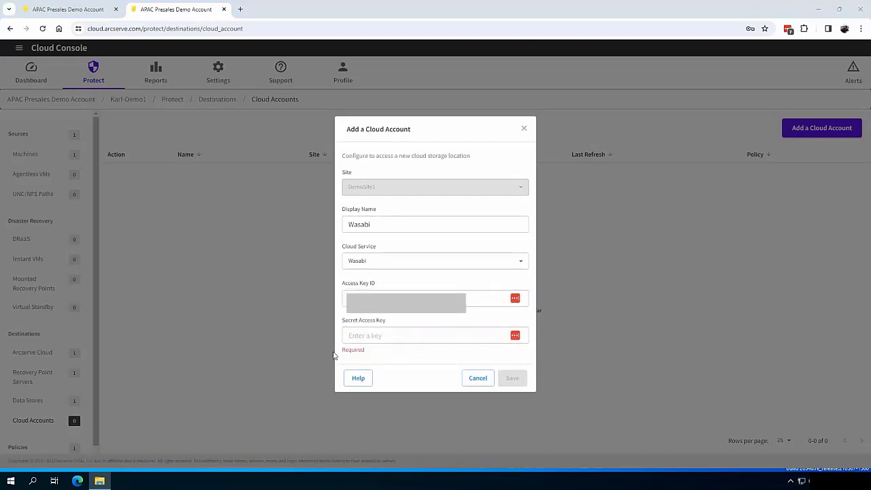
{"action": "left_click", "coordinate": [422, 340]}
{"action": "key", "text": "ctrl+v"}
{"action": "left_click", "coordinate": [514, 374]}
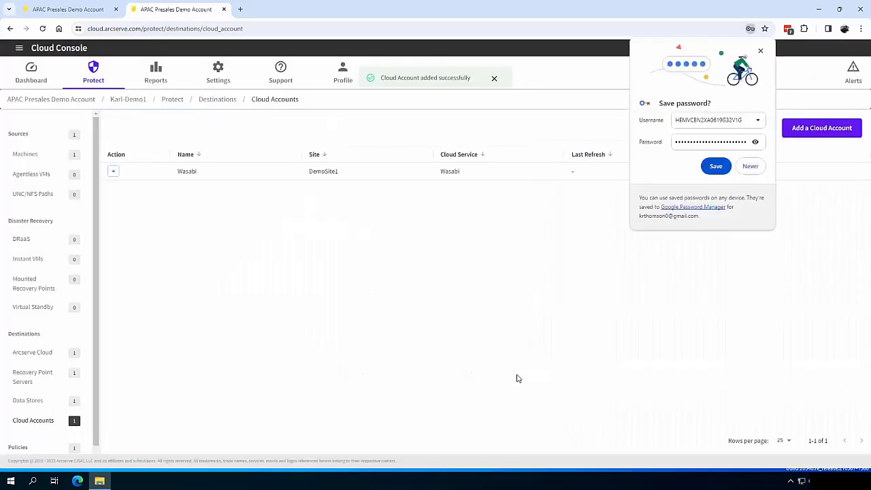
{"action": "left_click", "coordinate": [34, 377]}
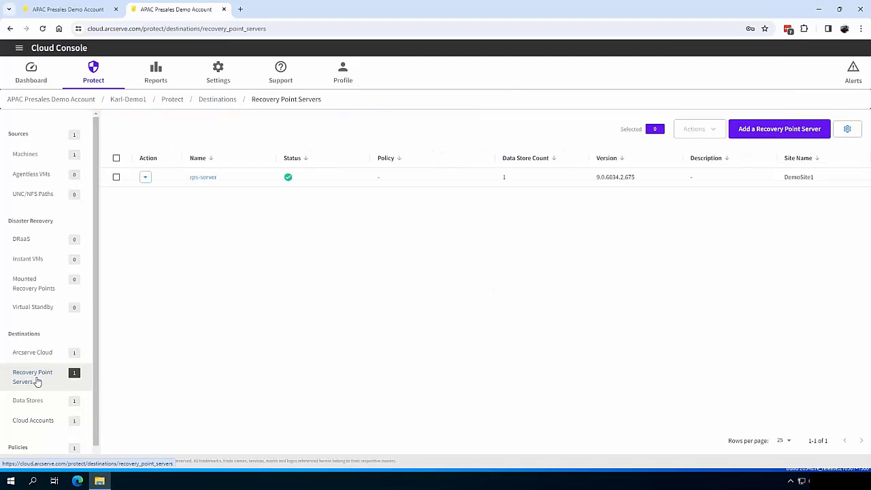
Add a cloud data store named Wasabi to rps-server with folder D:\Wasabi
{"action": "left_click", "coordinate": [145, 177]}
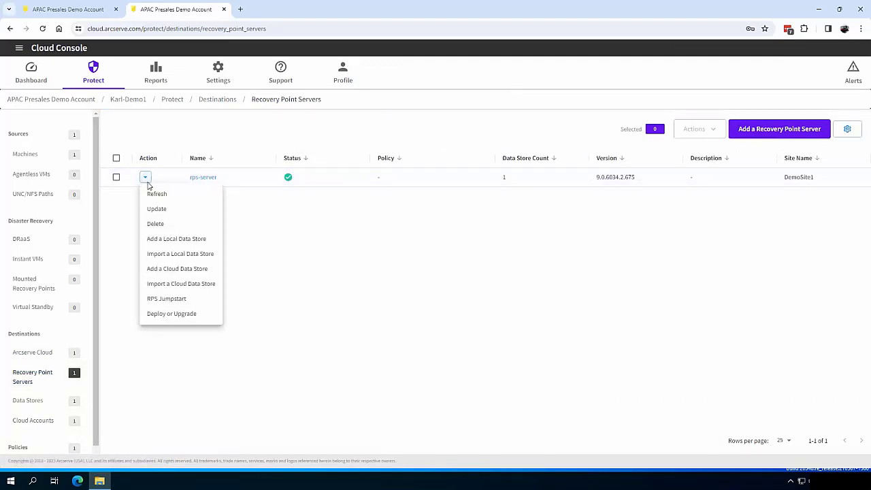
{"action": "left_click", "coordinate": [187, 270]}
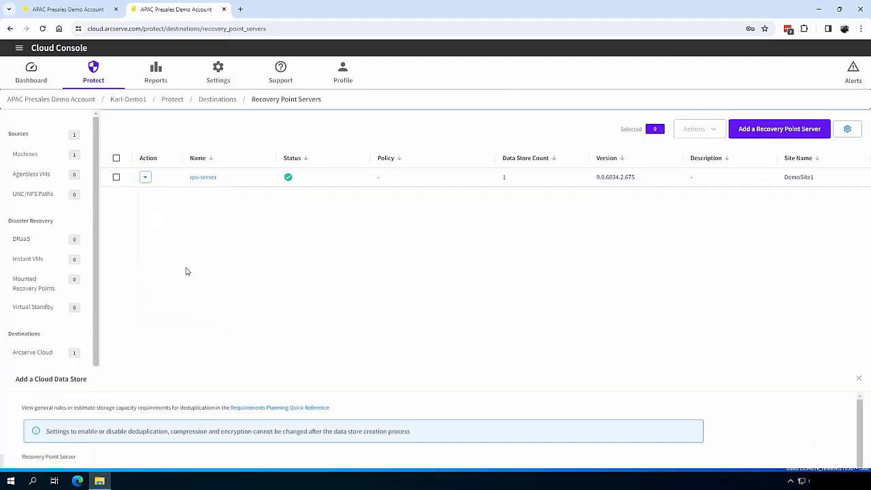
{"action": "left_click", "coordinate": [62, 189]}
{"action": "type", "text": "Wasabi"}
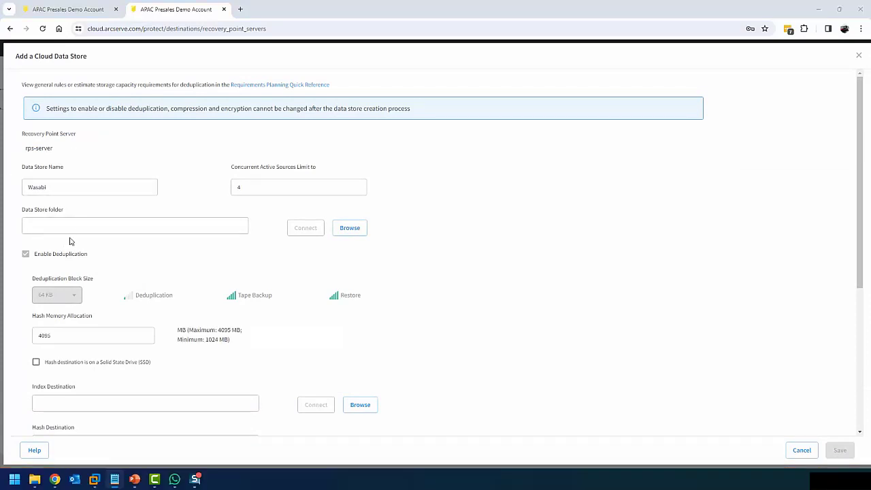
{"action": "left_click", "coordinate": [75, 225]}
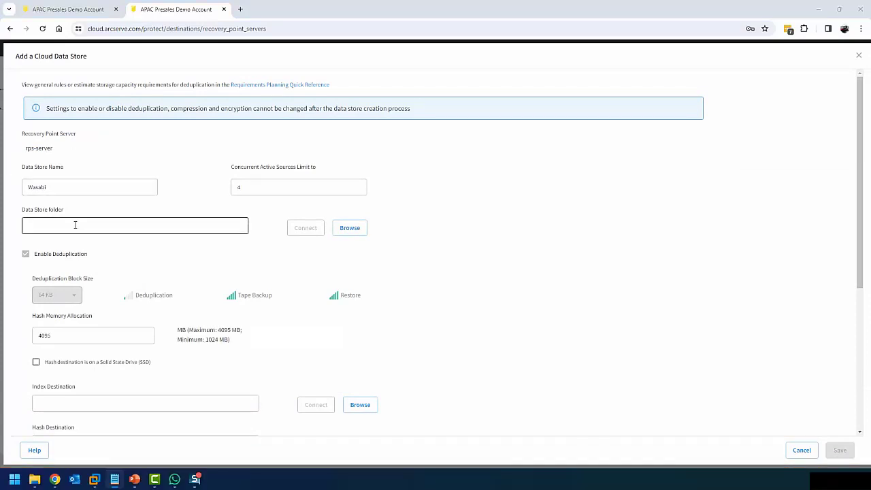
{"action": "type", "text": "D:\\Wasabi\\Datastore"}
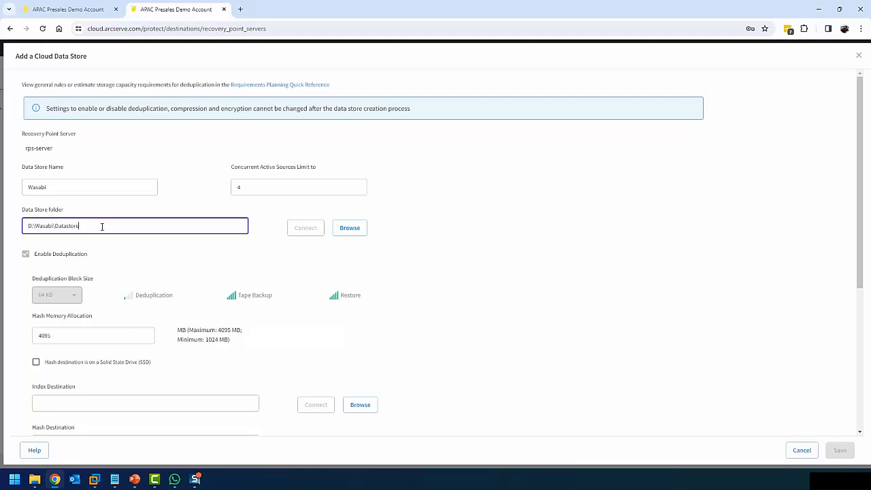
Mark the hash destination as SSD and set index and hash paths under D:\Wasabi
{"action": "left_click", "coordinate": [66, 366]}
{"action": "left_click", "coordinate": [66, 399]}
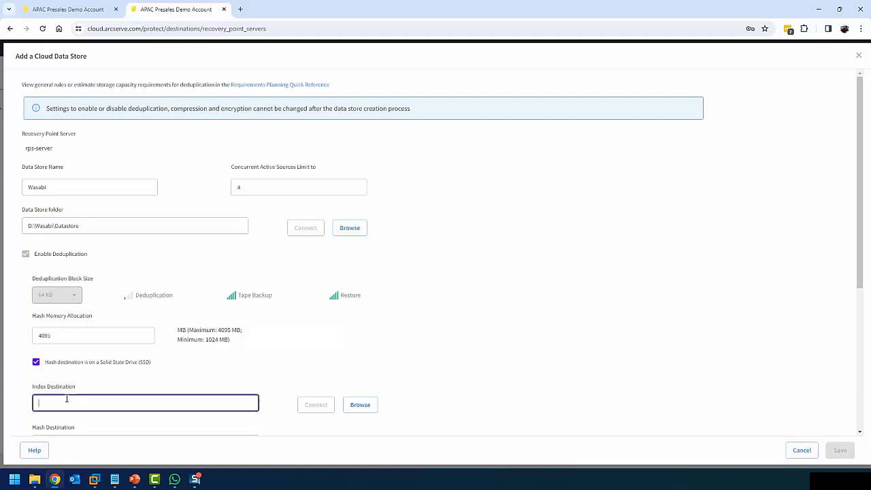
{"action": "type", "text": "D:\\Wasabi\\Index"}
{"action": "scroll", "coordinate": [212, 366], "scroll_direction": "down", "scroll_amount": 4}
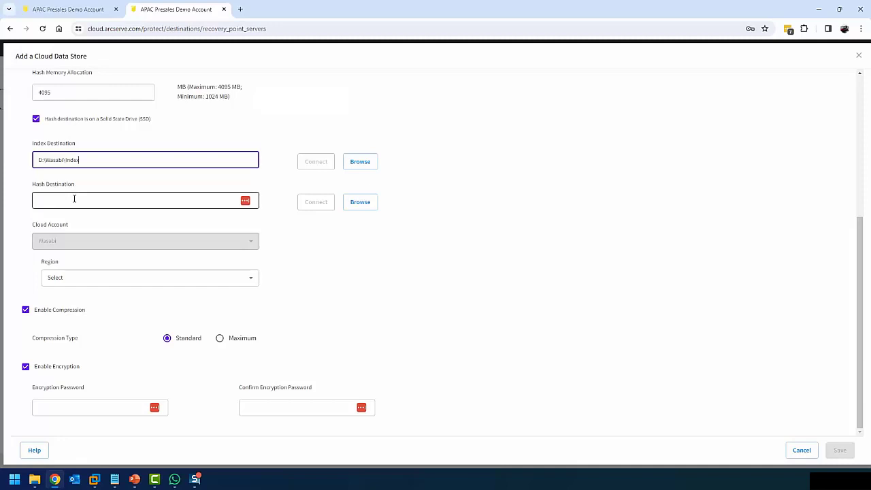
{"action": "left_click", "coordinate": [74, 199]}
{"action": "type", "text": "D:\\Wasabi\\Hash"}
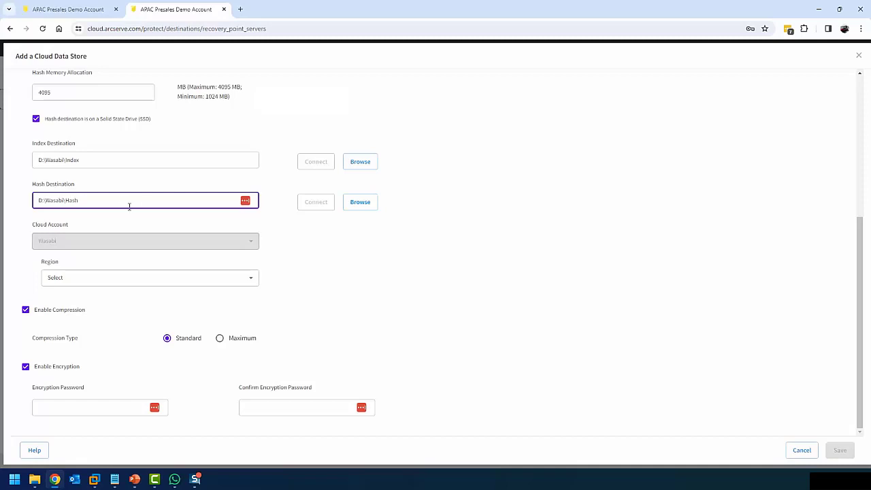
Set region to other with the s3.ap-southeast-2.wasabisys.com endpoint and the bucket name
{"action": "left_click", "coordinate": [82, 281]}
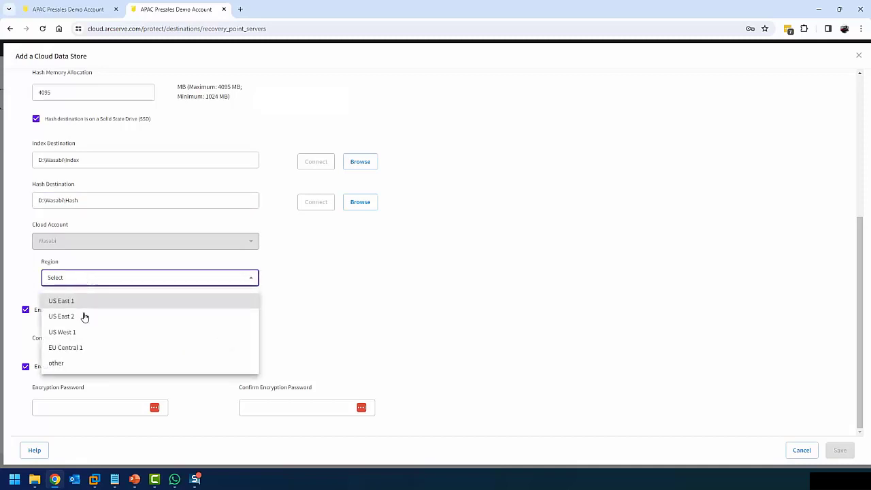
{"action": "left_click", "coordinate": [73, 367]}
{"action": "left_click", "coordinate": [72, 360]}
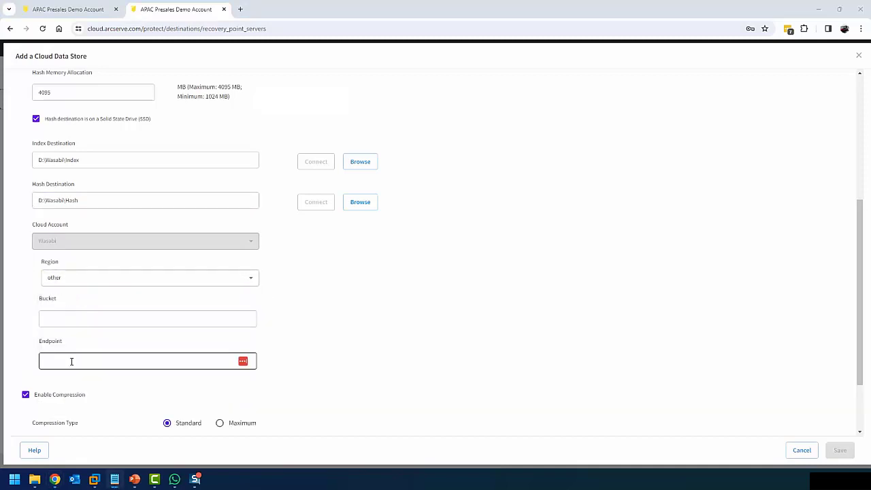
{"action": "type", "text": "s3.ap-southeast-2.wasabisys.com"}
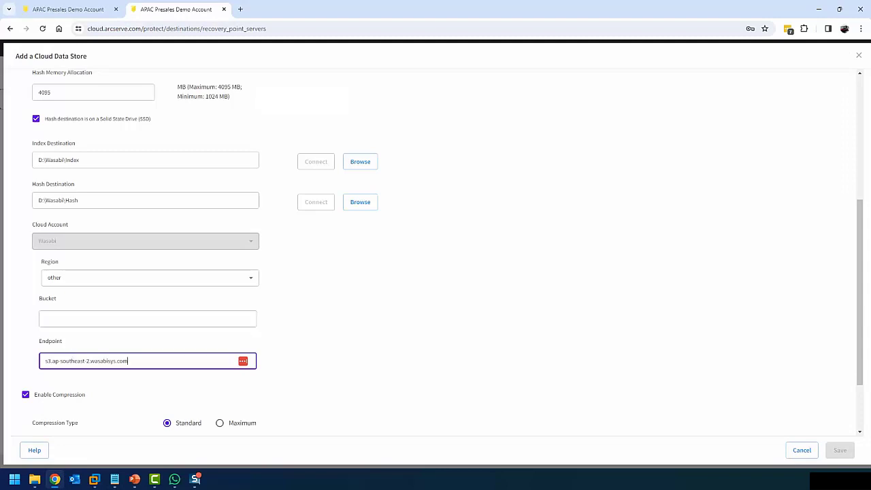
{"action": "key", "text": "alt+Tab"}
{"action": "left_click", "coordinate": [75, 318]}
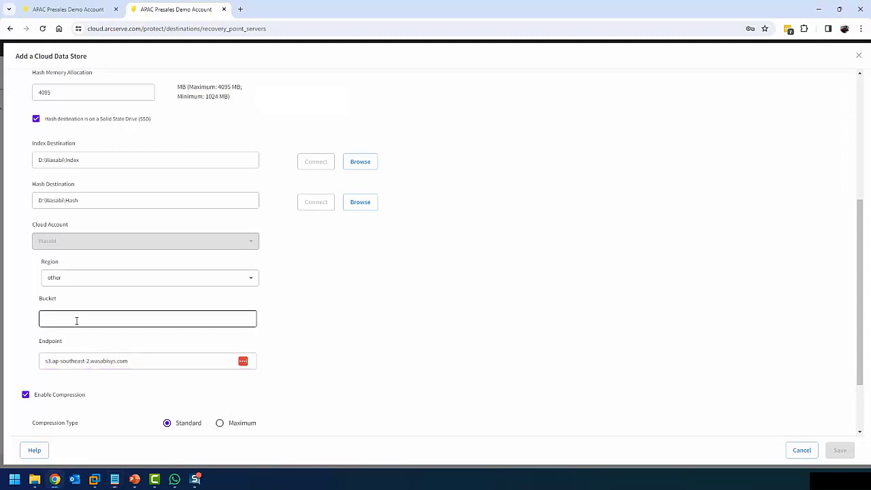
{"action": "type", "text": "karldemo"}
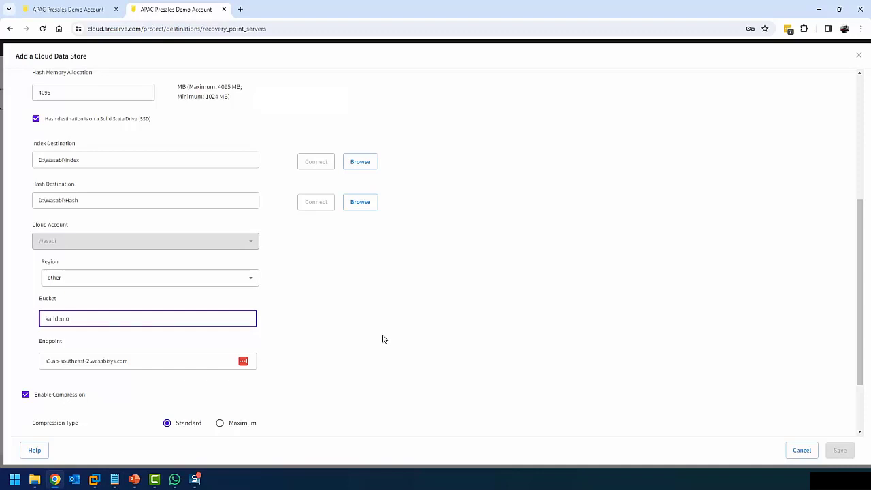
{"action": "left_click", "coordinate": [383, 339]}
Enter and confirm the encryption password and save the Wasabi data store
{"action": "scroll", "coordinate": [383, 338], "scroll_direction": "down", "scroll_amount": 3}
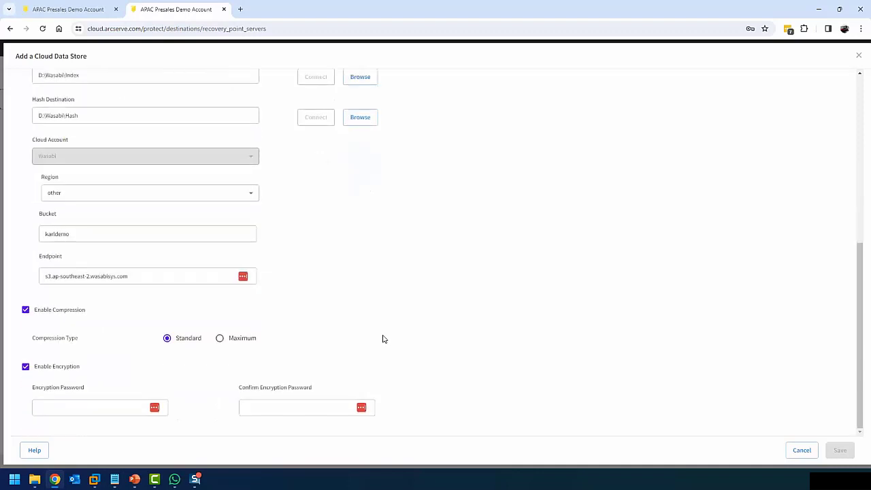
{"action": "left_click", "coordinate": [91, 407]}
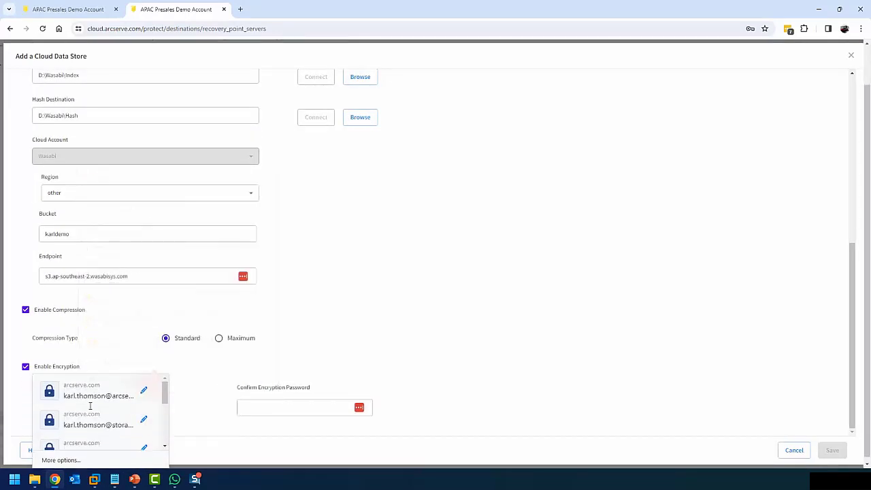
{"action": "type", "text": "••••••"}
{"action": "key", "text": "Tab"}
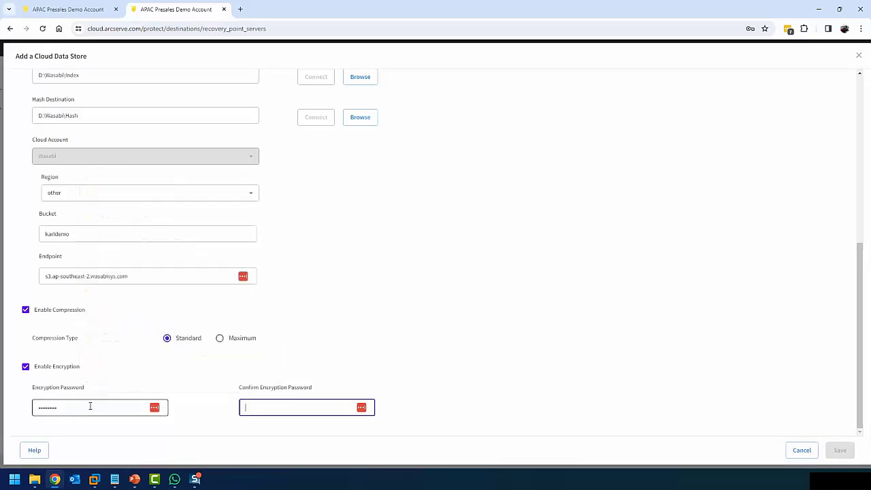
{"action": "type", "text": "••••••••••"}
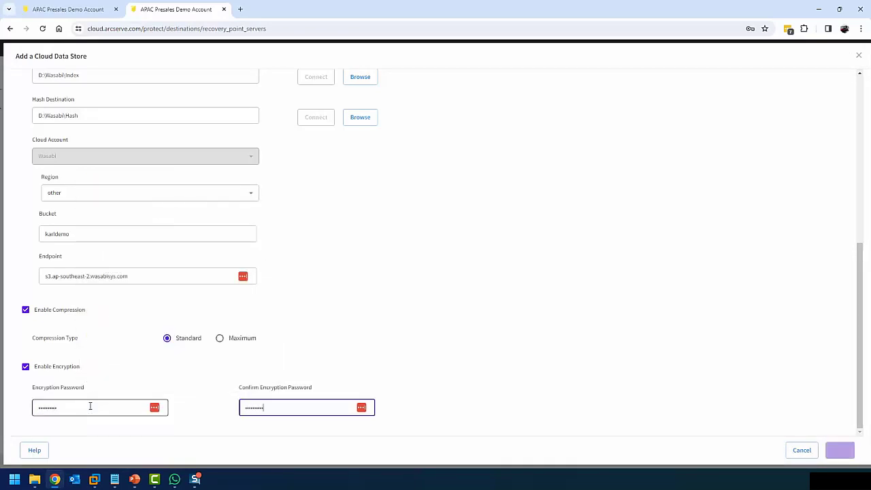
{"action": "left_click", "coordinate": [840, 452]}
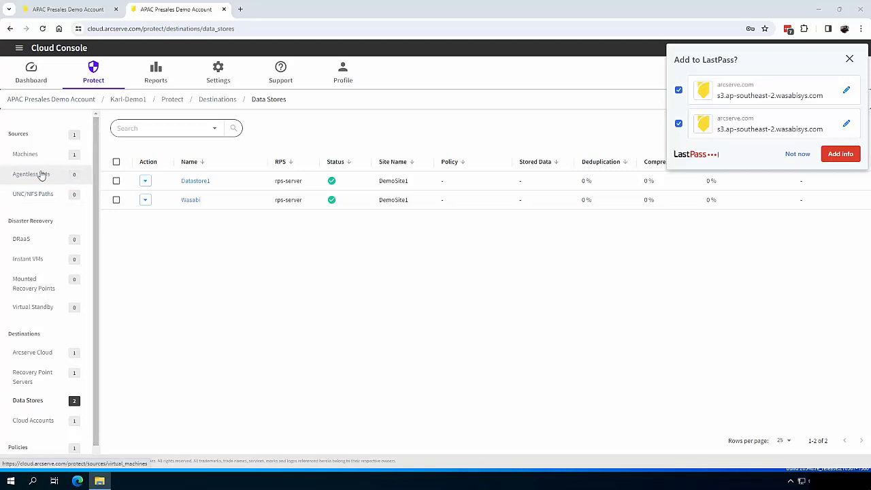
Add VMware hypervisor 192.168.1.195 with user root and its password, then return to Protect
{"action": "left_click", "coordinate": [218, 71]}
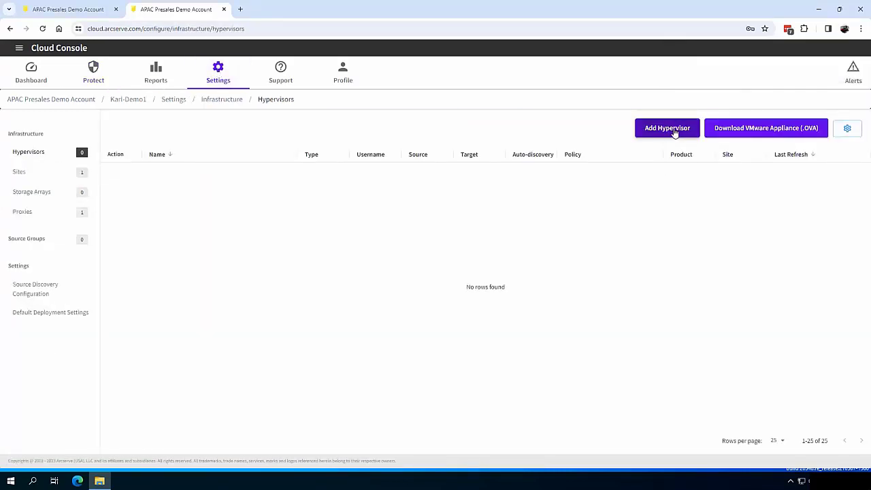
{"action": "left_click", "coordinate": [674, 130]}
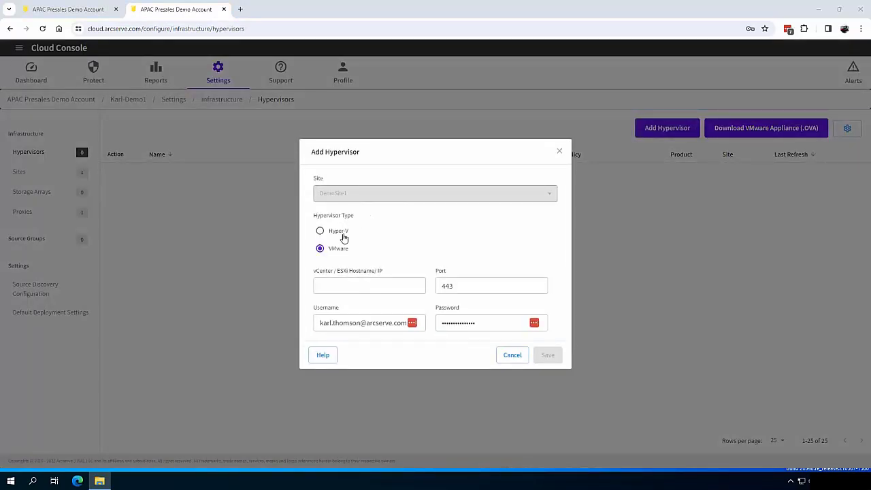
{"action": "left_click", "coordinate": [348, 285]}
{"action": "type", "text": "192.168.1.195"}
{"action": "key", "text": "Tab"}
{"action": "key", "text": "Tab"}
{"action": "type", "text": "root"}
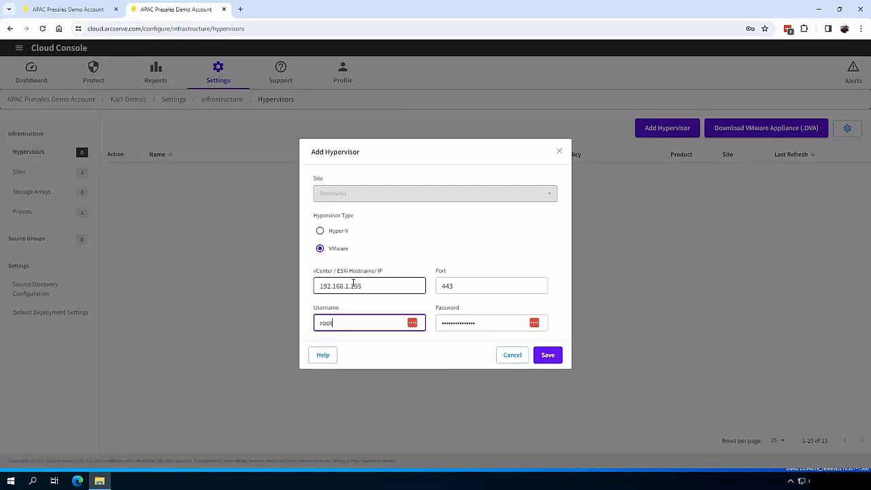
{"action": "key", "text": "Tab"}
{"action": "type", "text": "**********"}
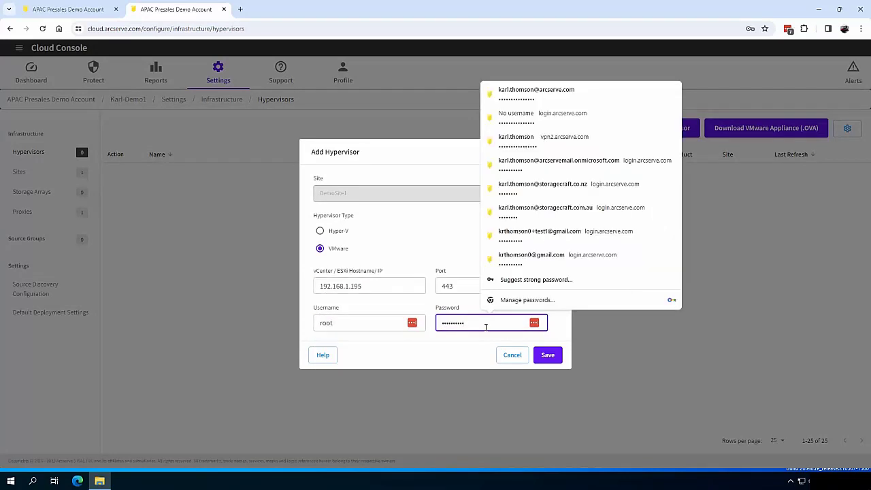
{"action": "left_click", "coordinate": [549, 357]}
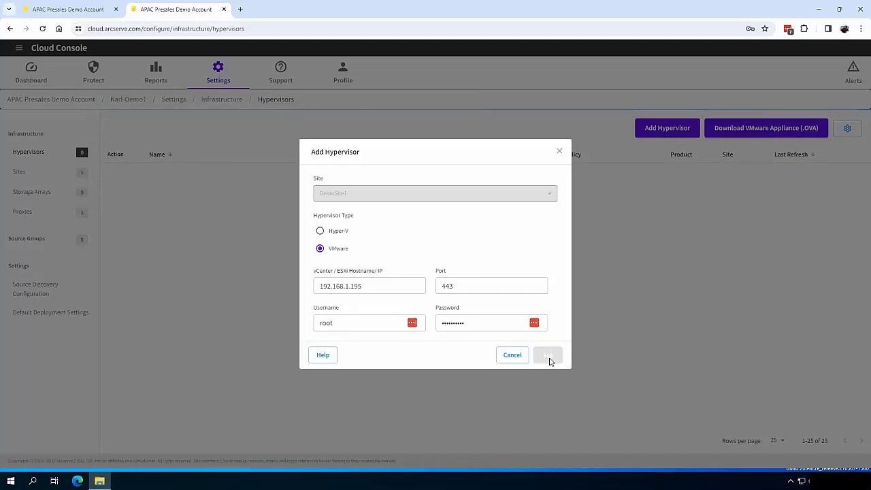
{"action": "left_click", "coordinate": [94, 72]}
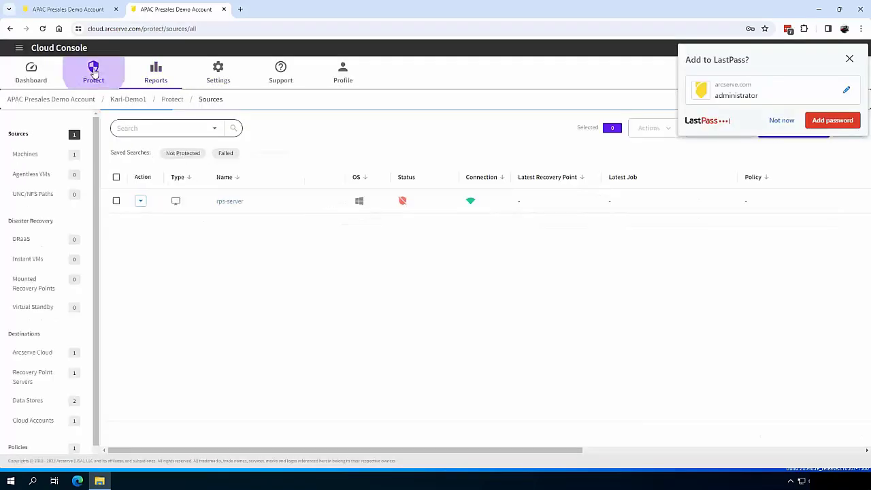
Add all six VMs from host 192.168.1.195's Hosts and Clusters inventory as agentless sources
{"action": "left_click", "coordinate": [35, 176]}
{"action": "left_click", "coordinate": [781, 120]}
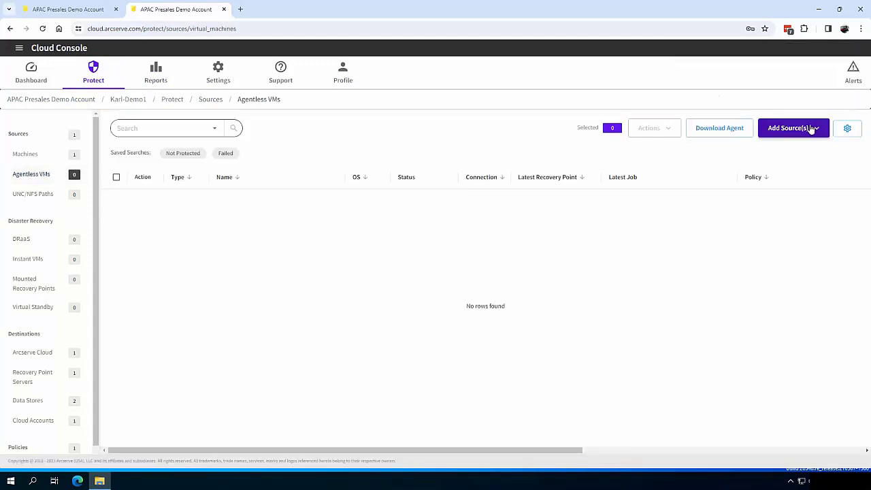
{"action": "left_click", "coordinate": [813, 128]}
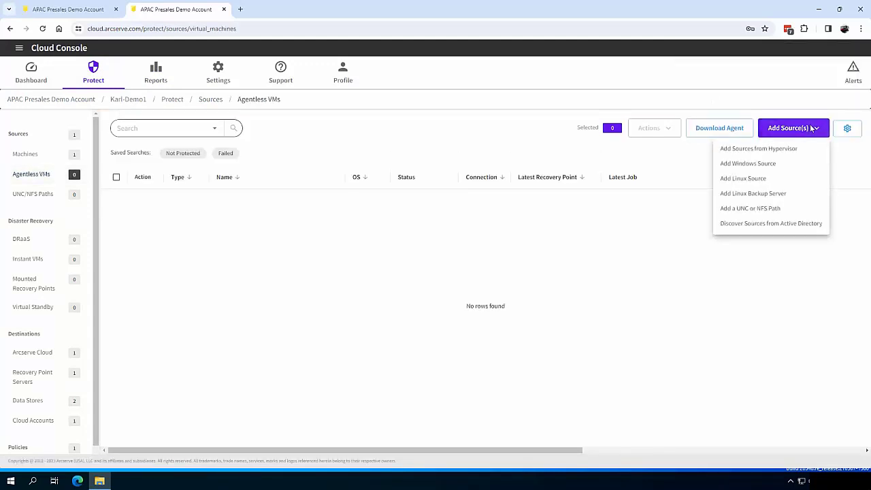
{"action": "left_click", "coordinate": [781, 150]}
{"action": "left_click", "coordinate": [73, 160]}
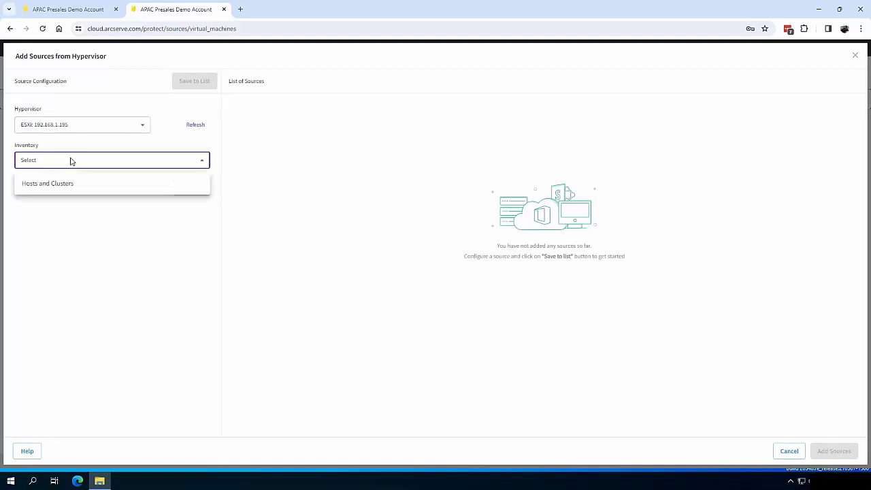
{"action": "left_click", "coordinate": [62, 186]}
{"action": "left_click", "coordinate": [194, 190]}
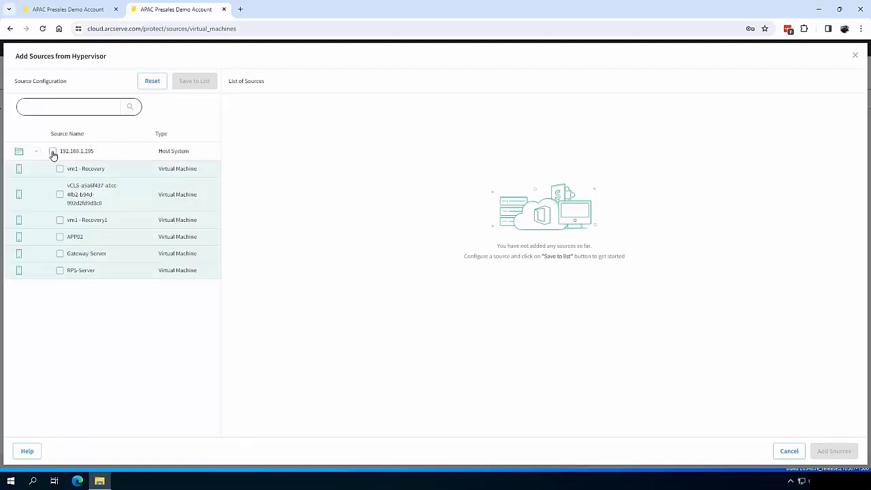
{"action": "left_click", "coordinate": [53, 151]}
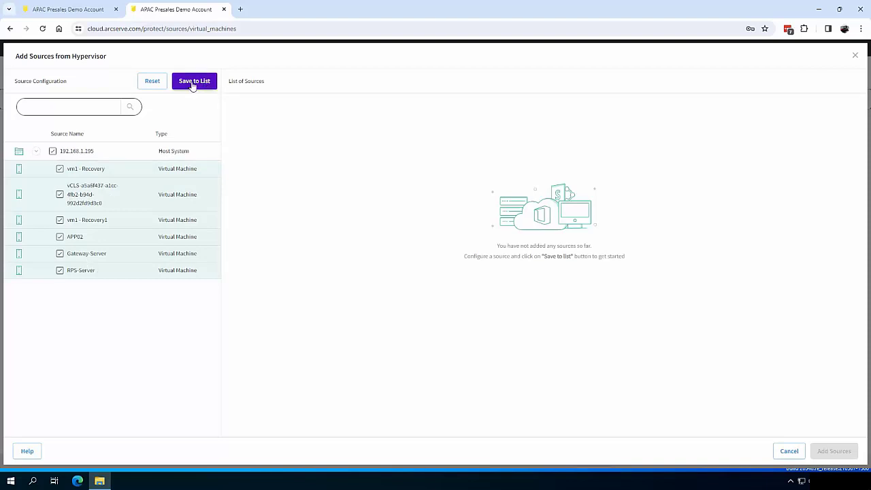
{"action": "left_click", "coordinate": [190, 83]}
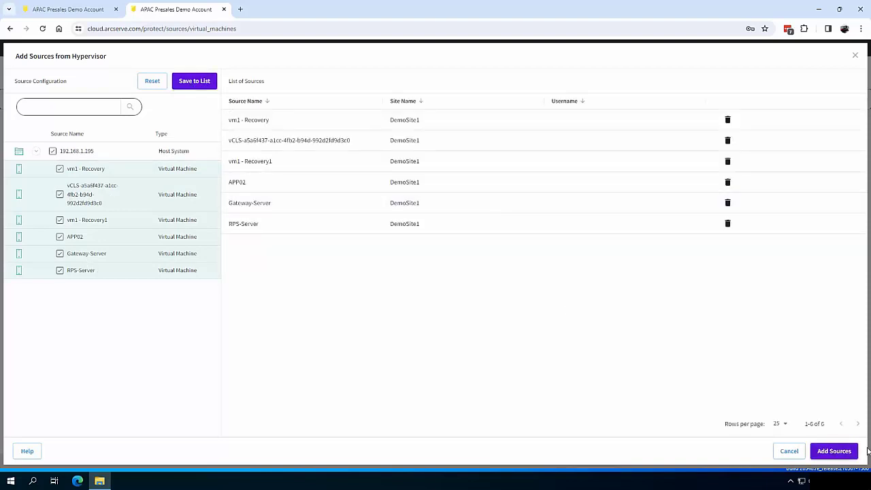
{"action": "left_click", "coordinate": [836, 452]}
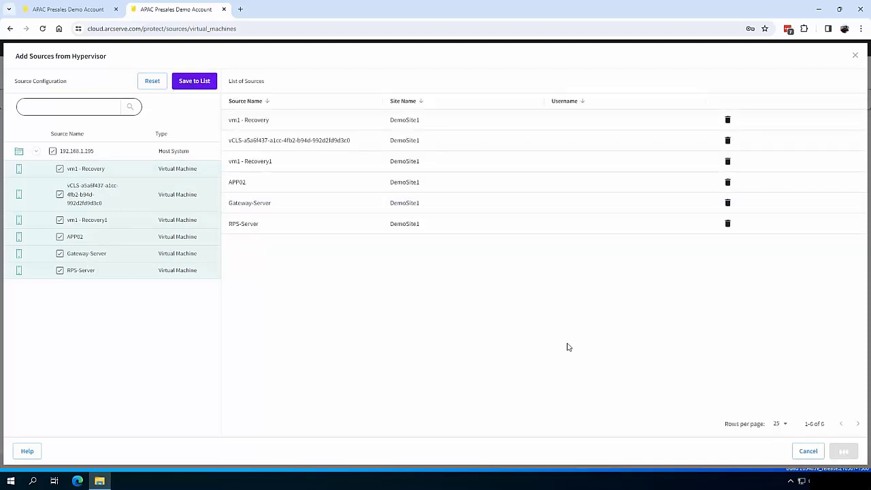
Add Windows machine app01 with its login credentials as an agent-based source
{"action": "left_click", "coordinate": [31, 154]}
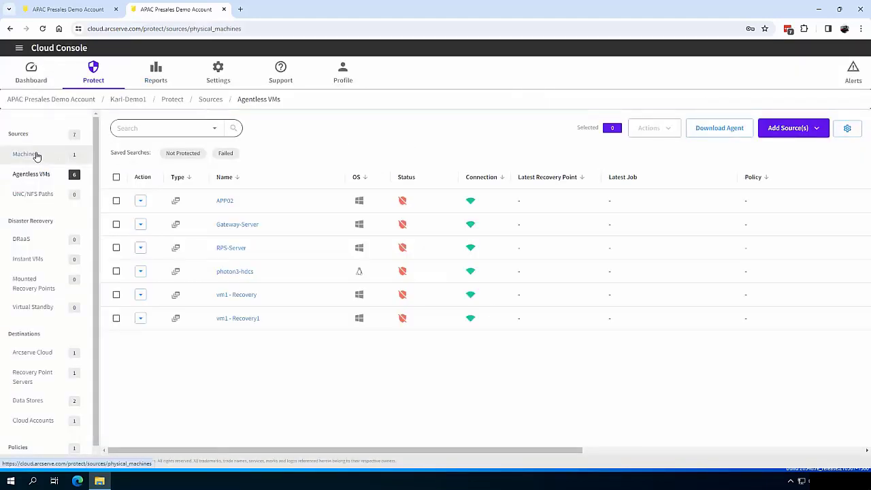
{"action": "left_click", "coordinate": [800, 130]}
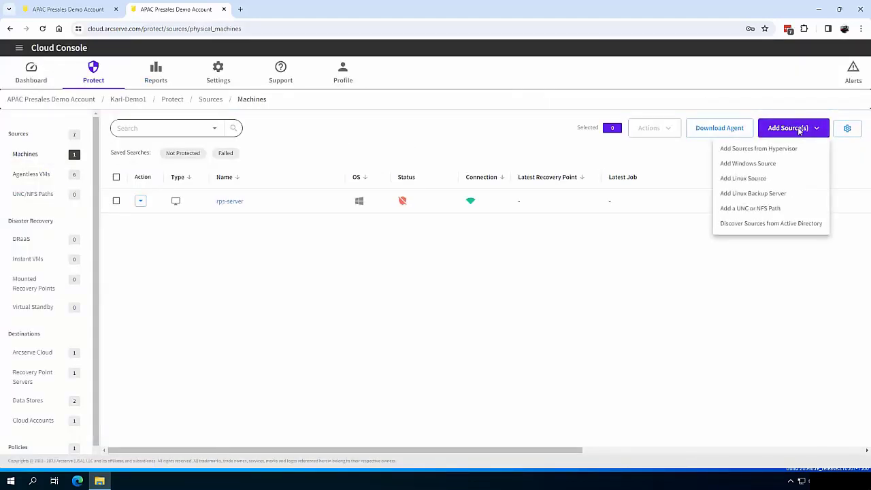
{"action": "left_click", "coordinate": [776, 164]}
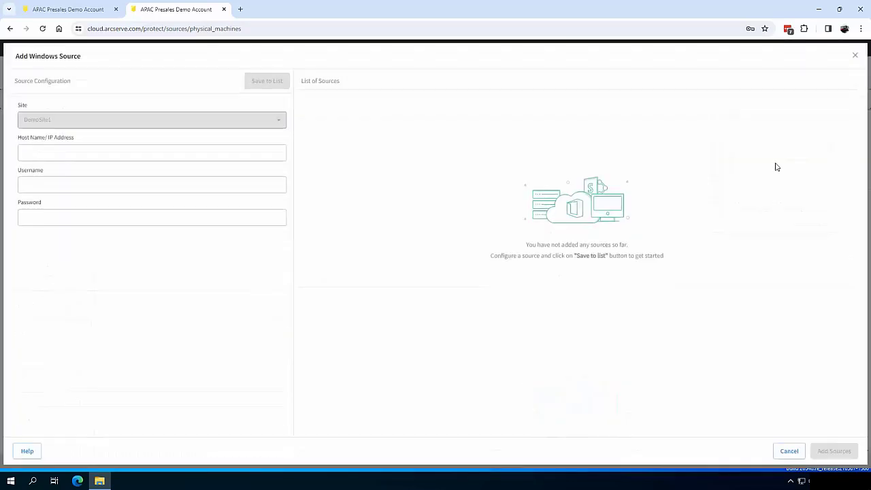
{"action": "left_click", "coordinate": [77, 153]}
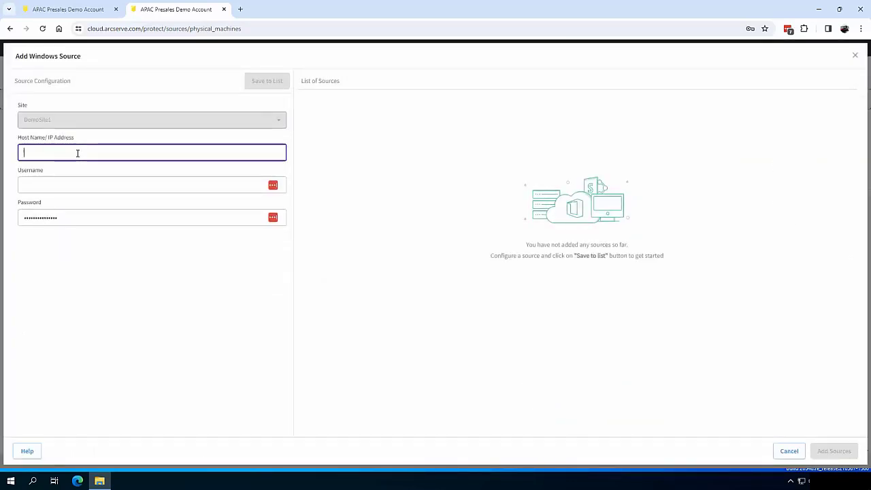
{"action": "type", "text": "app01"}
{"action": "key", "text": "Tab"}
{"action": "type", "text": "a"}
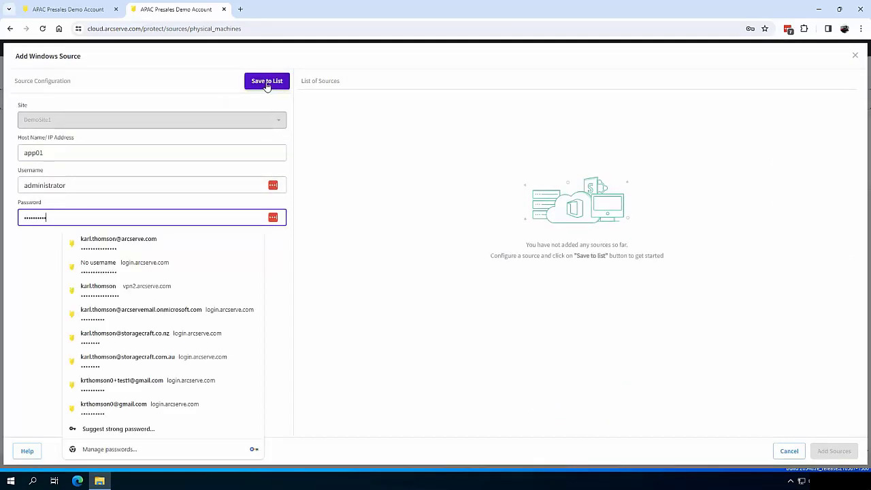
{"action": "left_click", "coordinate": [268, 85]}
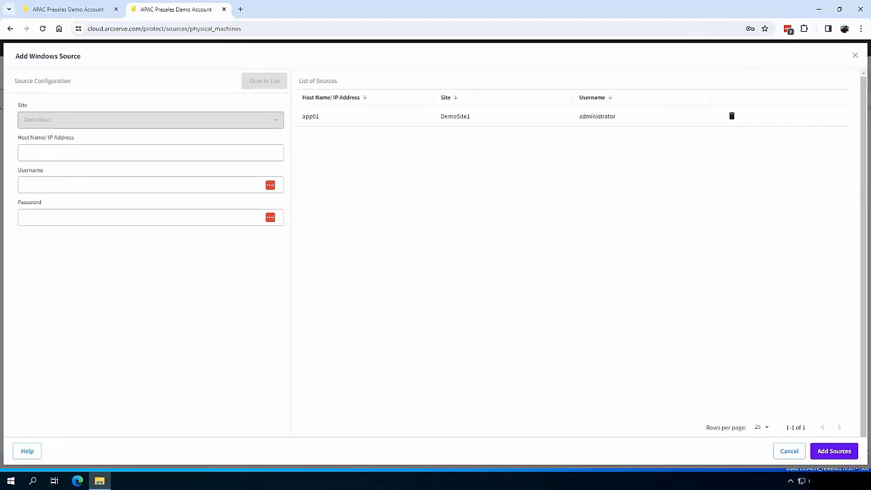
{"action": "left_click", "coordinate": [838, 455]}
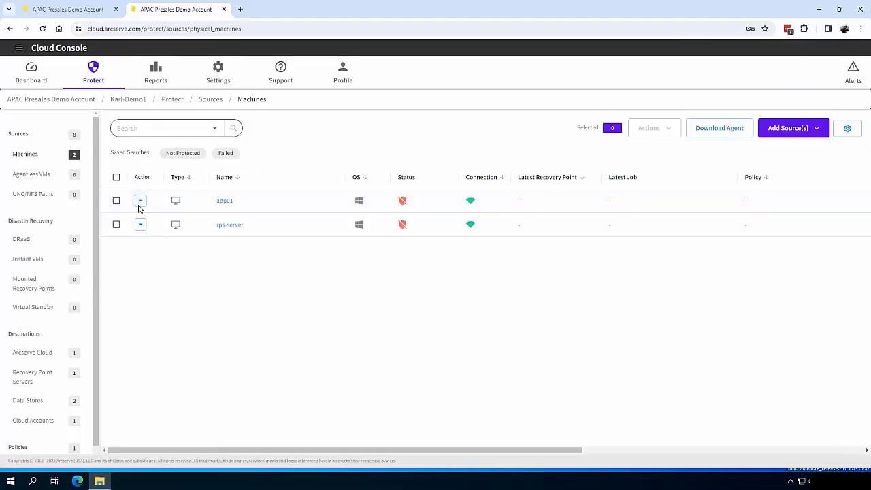
Start the agent installation on app01, check the Jobs report, then go to Policies
{"action": "left_click", "coordinate": [140, 201]}
{"action": "left_click", "coordinate": [176, 263]}
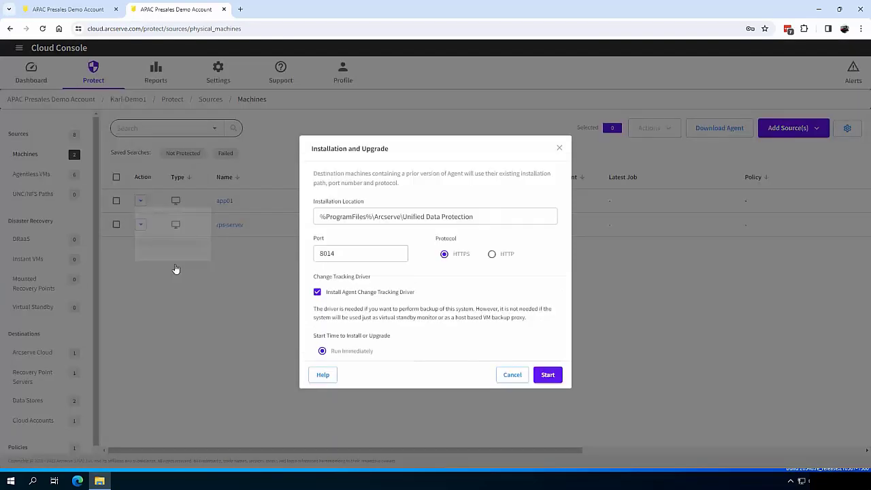
{"action": "left_click", "coordinate": [552, 368]}
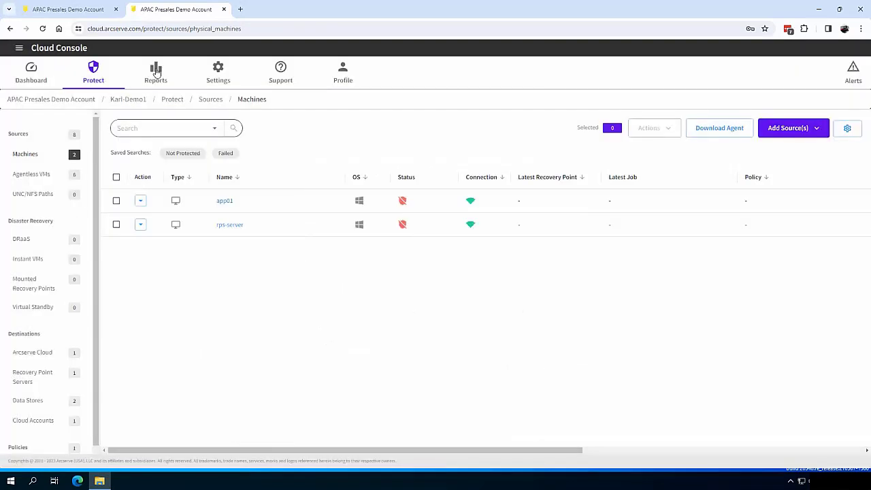
{"action": "left_click", "coordinate": [155, 71]}
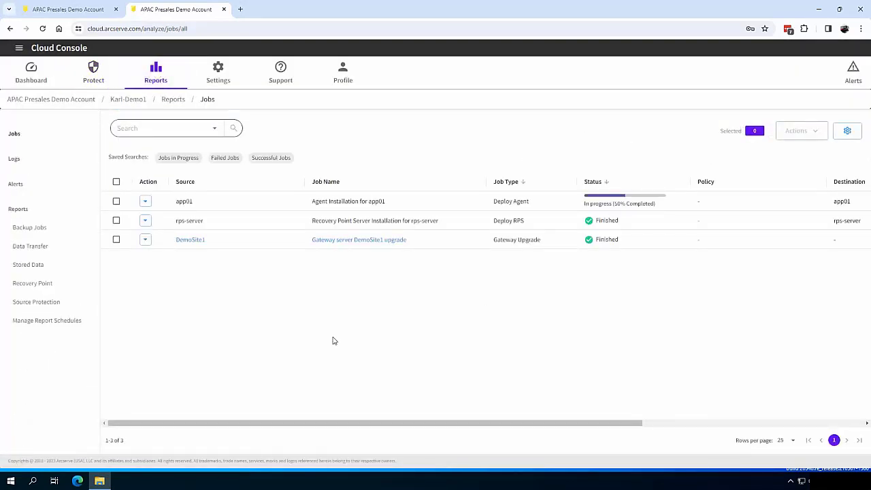
{"action": "left_click", "coordinate": [98, 72]}
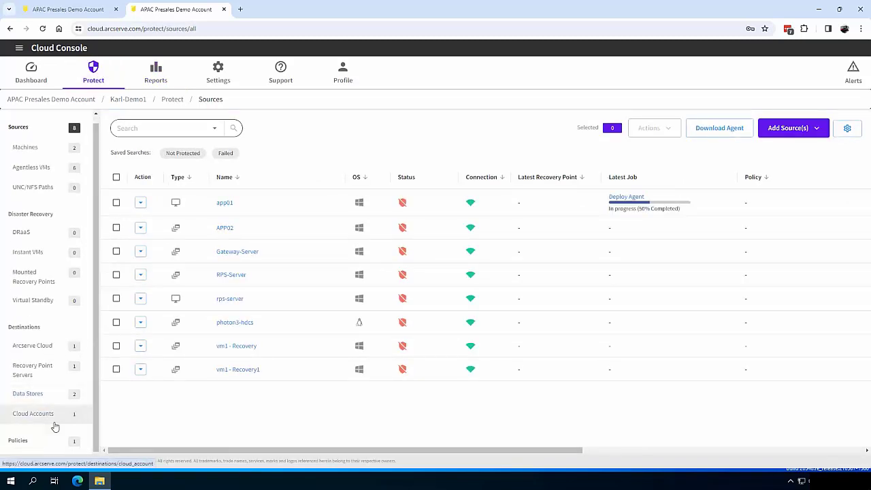
{"action": "left_click", "coordinate": [31, 443]}
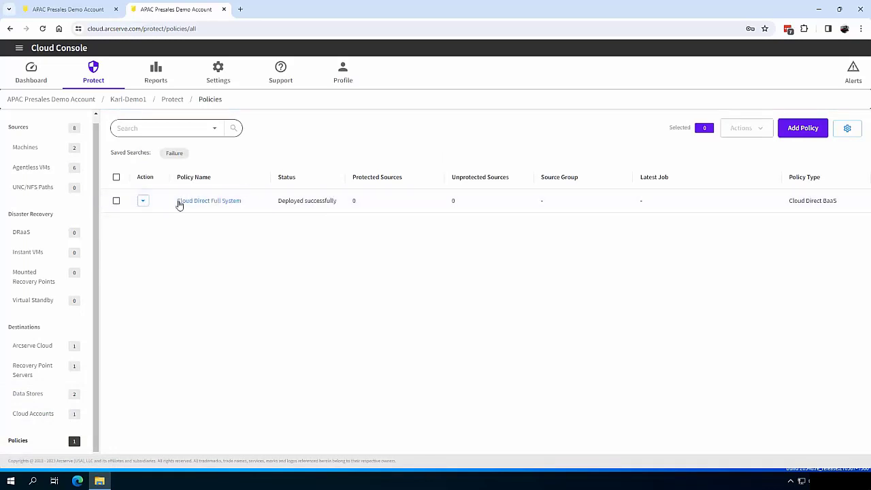
Start an Agent-based Windows Backup to RPS policy protecting all volumes
{"action": "left_click", "coordinate": [804, 129]}
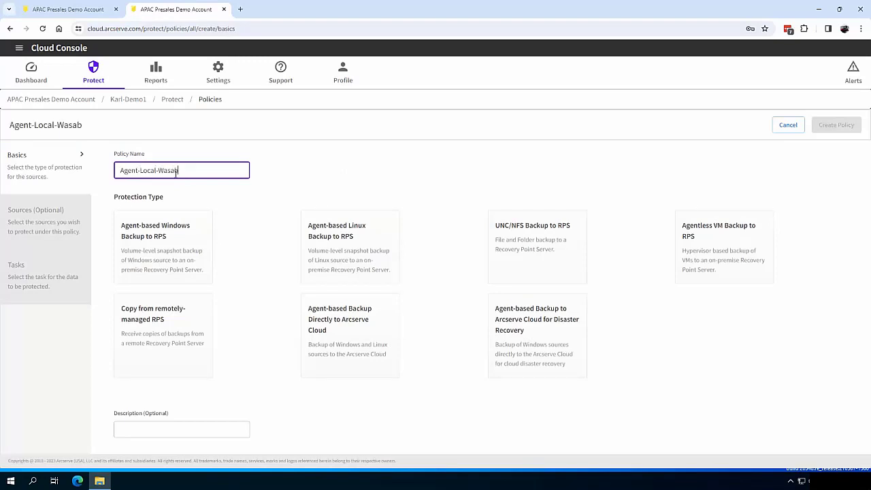
{"action": "left_click", "coordinate": [167, 252]}
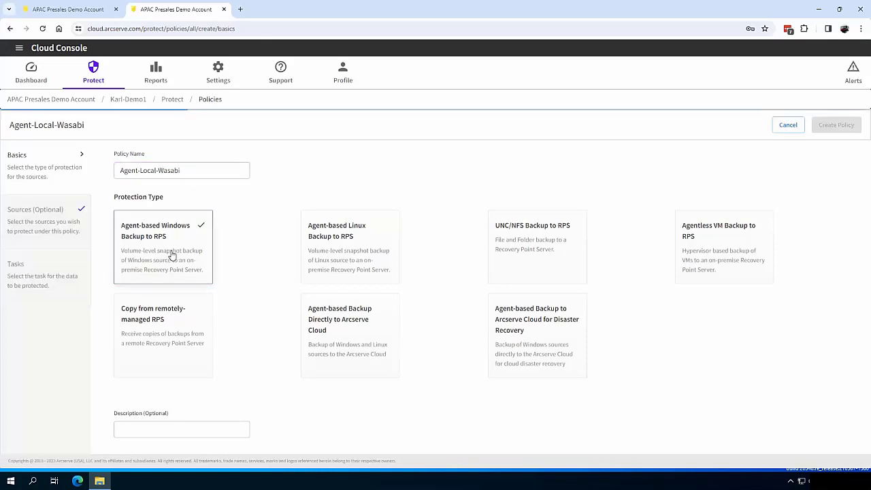
{"action": "left_click", "coordinate": [42, 279]}
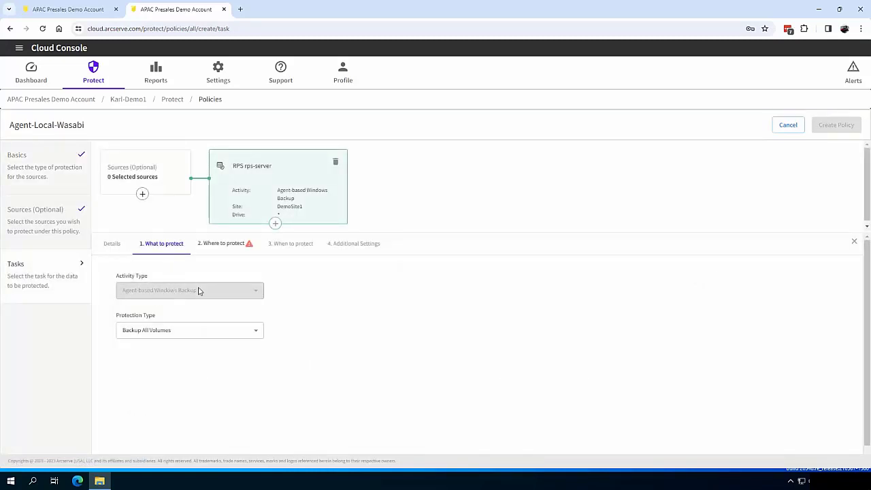
{"action": "left_click", "coordinate": [187, 333]}
{"action": "left_click", "coordinate": [187, 332]}
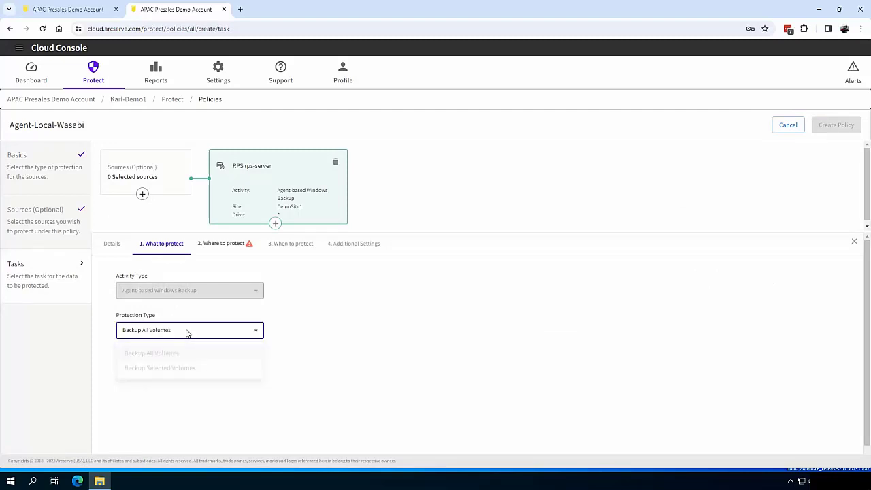
Send backups to rps-server's Datastore1 using the suggested strong session password
{"action": "left_click", "coordinate": [228, 246]}
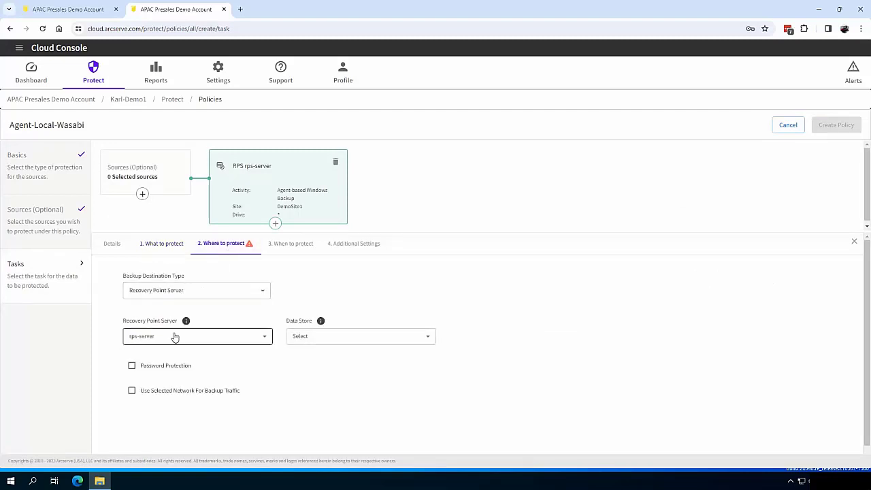
{"action": "left_click", "coordinate": [304, 336]}
{"action": "left_click", "coordinate": [307, 375]}
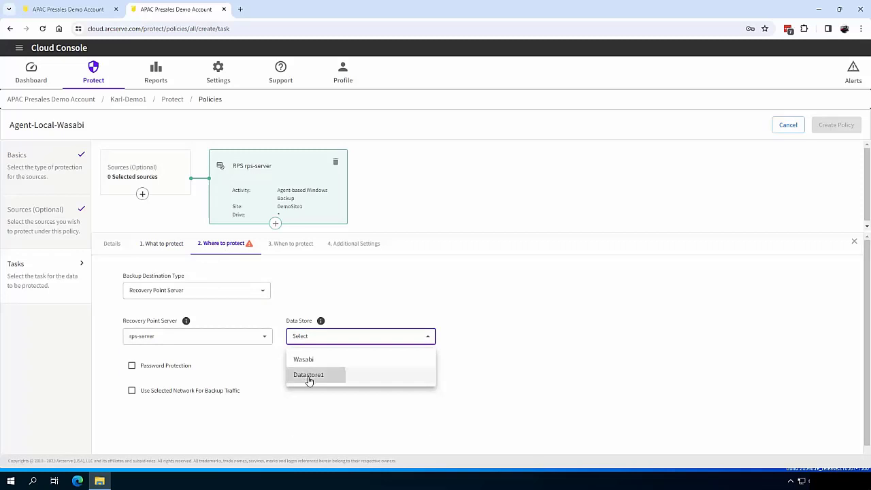
{"action": "left_click", "coordinate": [225, 423]}
{"action": "scroll", "coordinate": [225, 422], "scroll_direction": "down", "scroll_amount": 1}
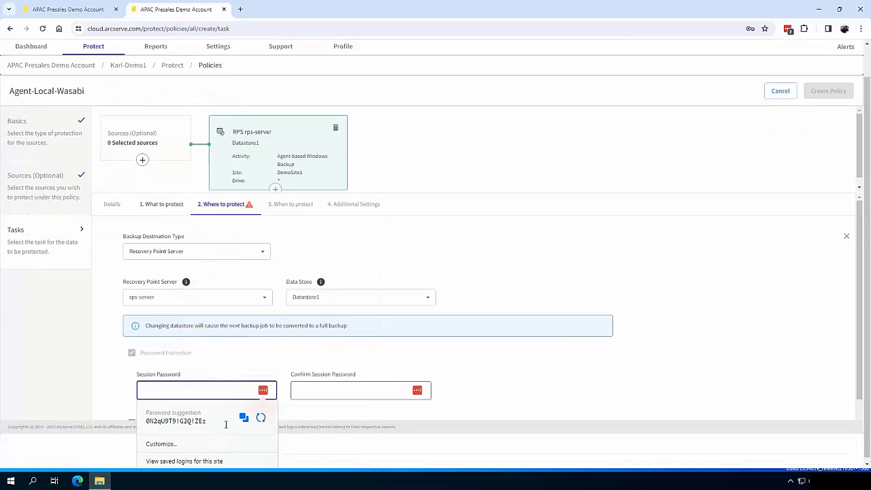
{"action": "left_click", "coordinate": [225, 424]}
Switch the backup schedule to Custom with hourly repeat enabled
{"action": "scroll", "coordinate": [327, 195], "scroll_direction": "up", "scroll_amount": 1}
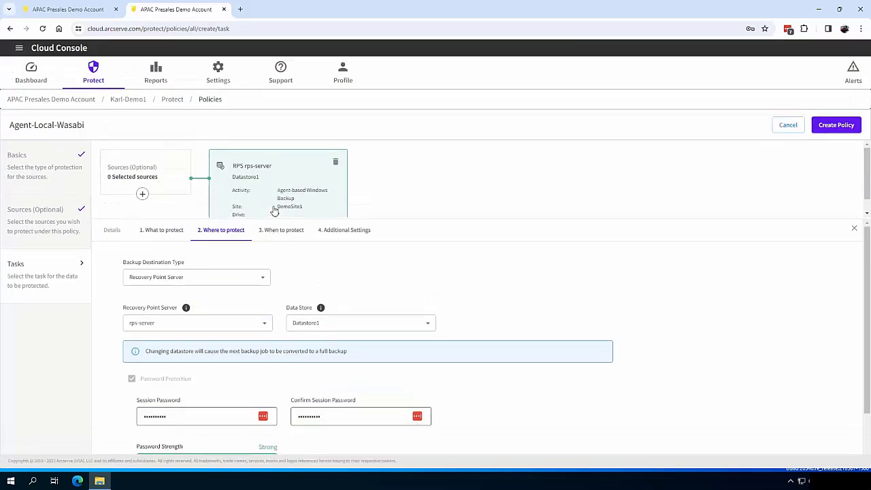
{"action": "left_click", "coordinate": [289, 231]}
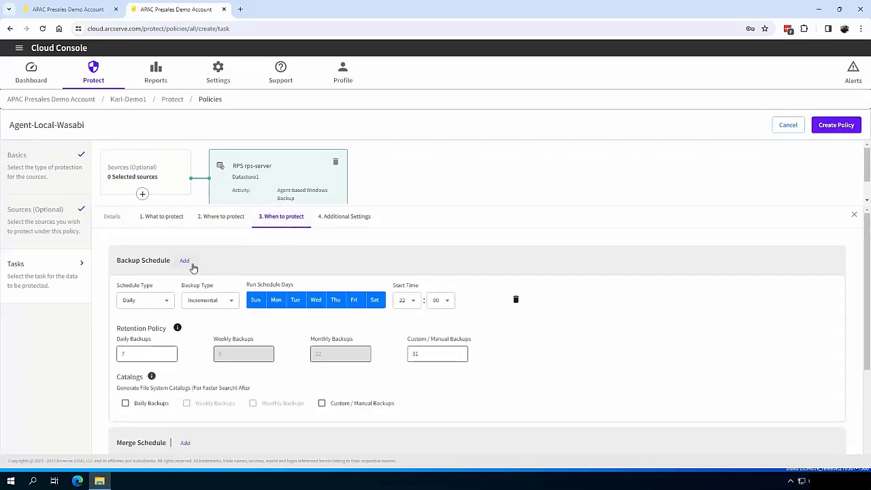
{"action": "left_click", "coordinate": [136, 302]}
{"action": "left_click", "coordinate": [136, 370]}
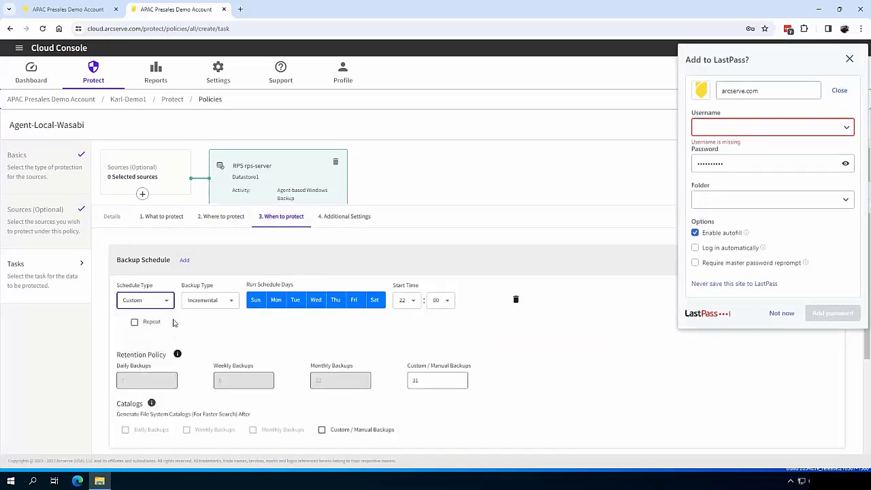
{"action": "left_click", "coordinate": [156, 322]}
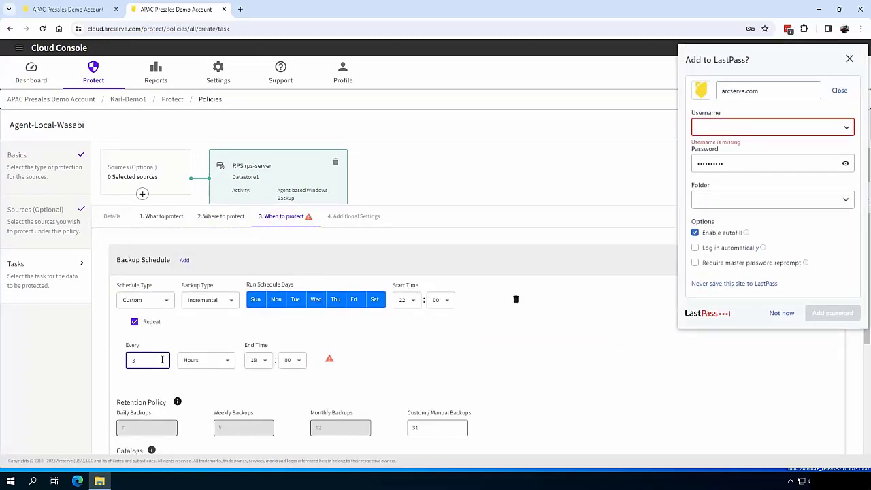
Set the repeat window from 05:05 to 21:05 and create the Agent-Local-Wasabi policy
{"action": "left_click", "coordinate": [406, 300]}
{"action": "left_click", "coordinate": [403, 168]}
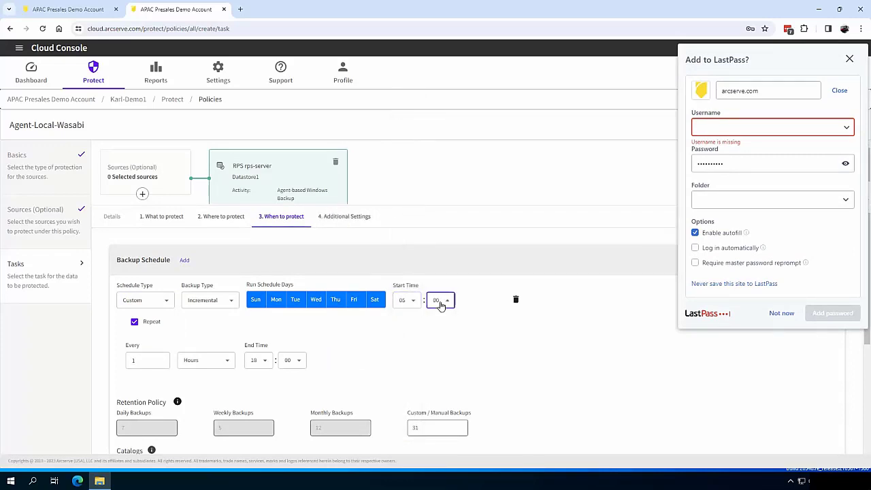
{"action": "left_click", "coordinate": [440, 300]}
{"action": "left_click", "coordinate": [439, 141]}
{"action": "left_click", "coordinate": [256, 361]}
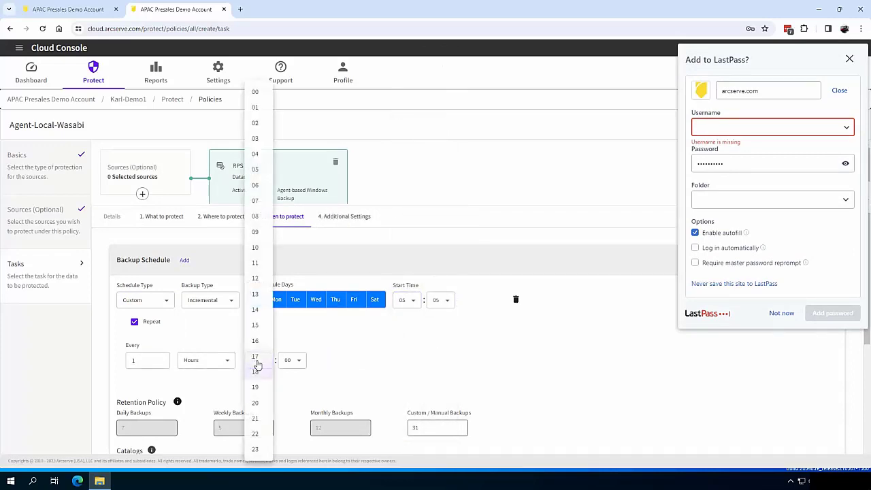
{"action": "left_click", "coordinate": [255, 419]}
{"action": "left_click", "coordinate": [293, 360]}
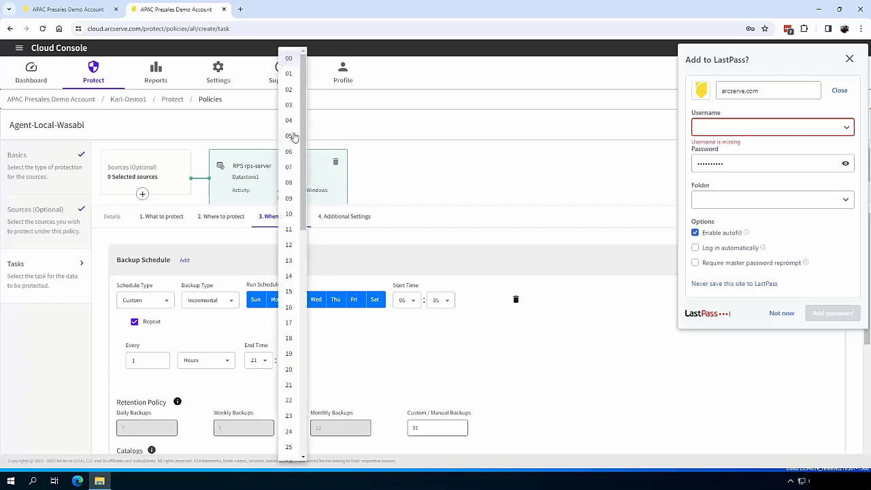
{"action": "left_click", "coordinate": [291, 138]}
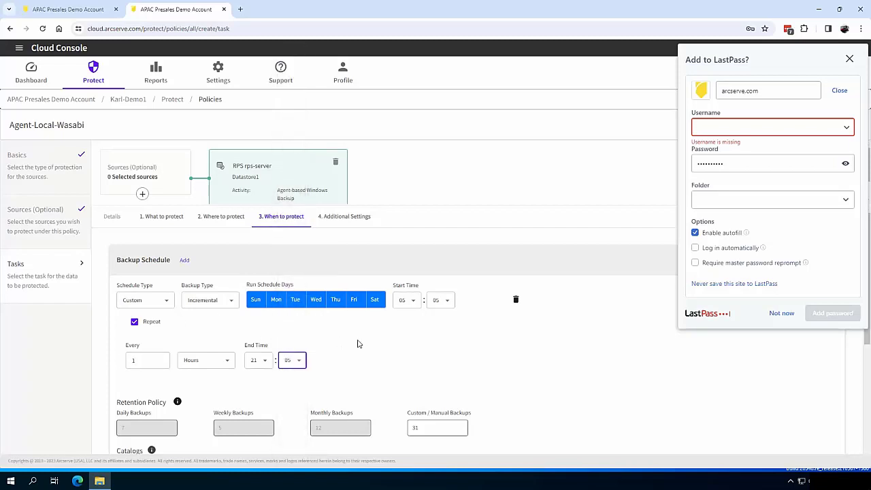
{"action": "scroll", "coordinate": [512, 379], "scroll_direction": "down", "scroll_amount": 3}
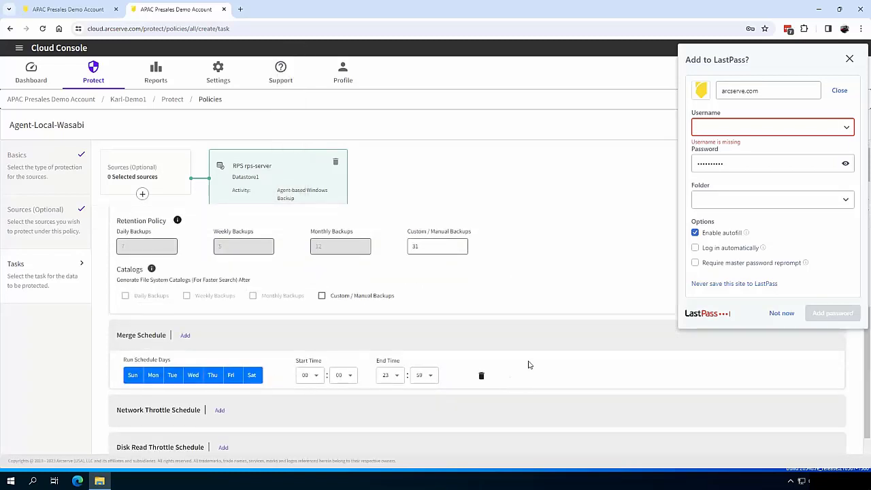
{"action": "left_click", "coordinate": [850, 59]}
{"action": "left_click", "coordinate": [843, 126]}
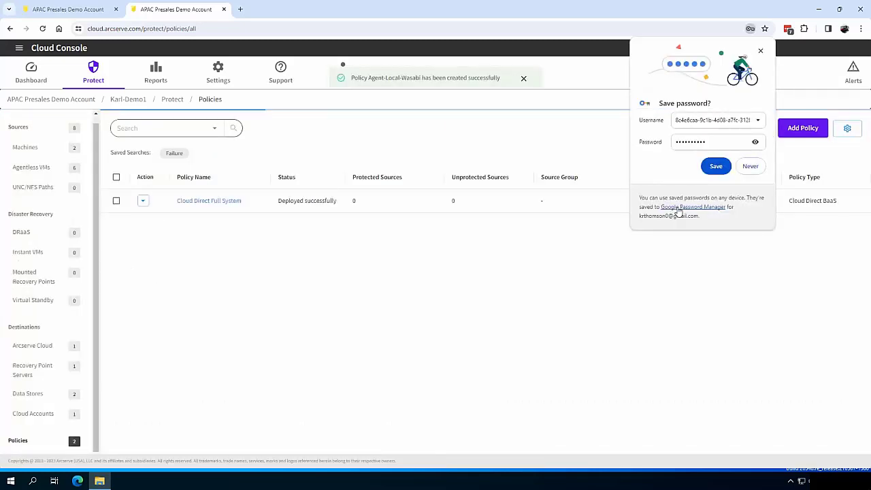
Dismiss the save-password prompt and reopen Agent-Local-Wasabi's tasks, showing the rps-server Datastore1 backup
{"action": "left_click", "coordinate": [760, 51]}
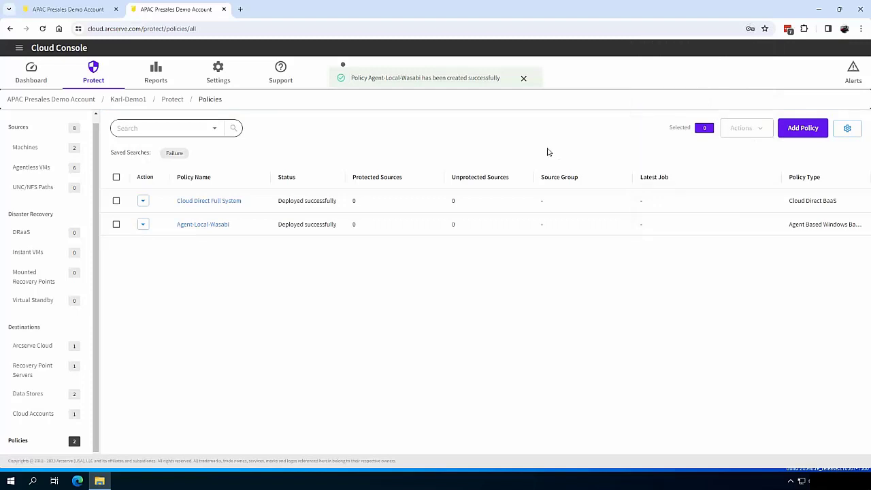
{"action": "left_click", "coordinate": [199, 227]}
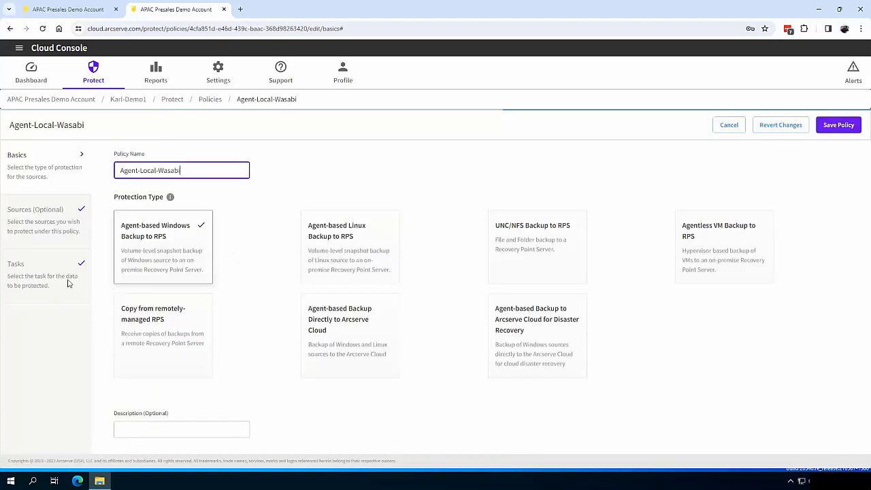
{"action": "left_click", "coordinate": [32, 283]}
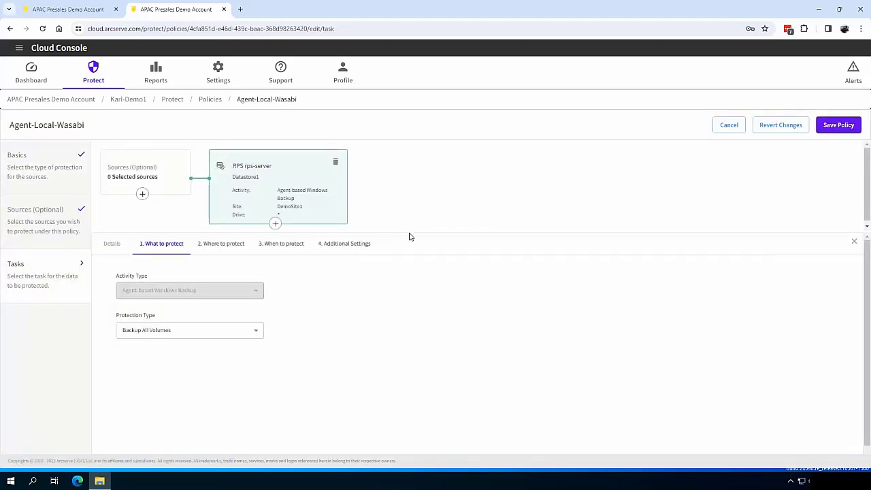
Add a Copy To Another Data Store task targeting Wasabi to Agent-Local-Wasabi and save the policy
{"action": "left_click", "coordinate": [275, 224]}
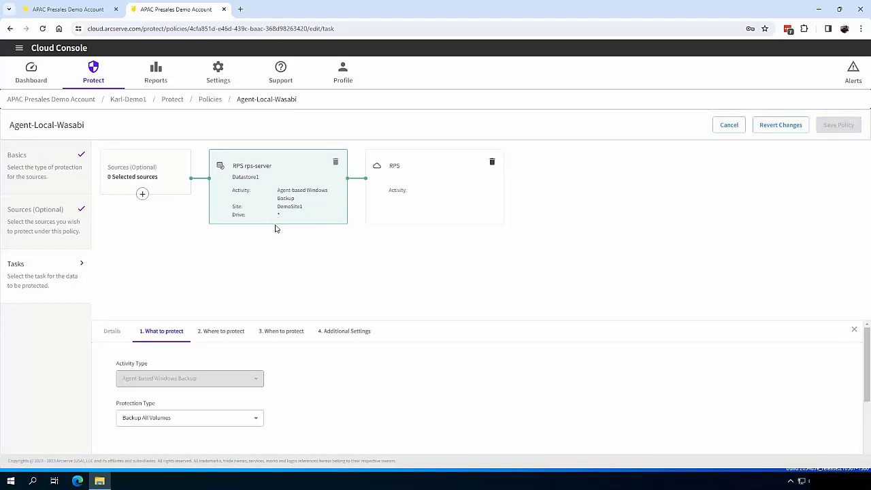
{"action": "left_click", "coordinate": [405, 201]}
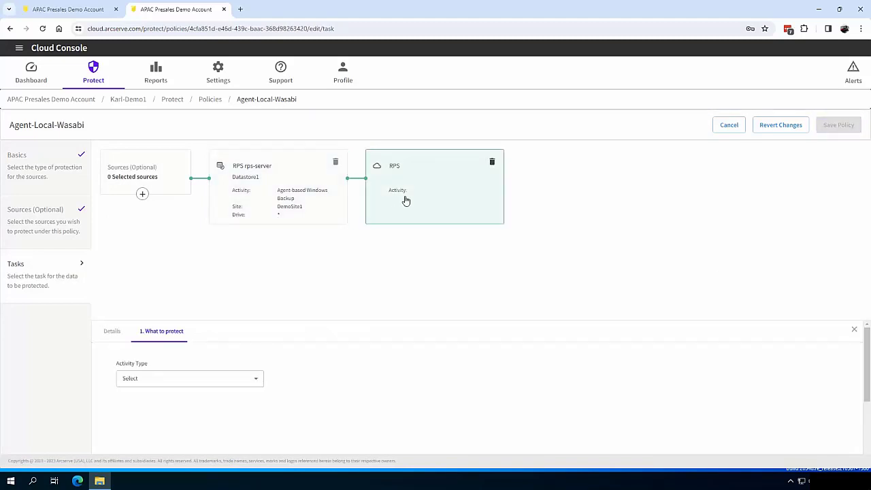
{"action": "left_click", "coordinate": [187, 382]}
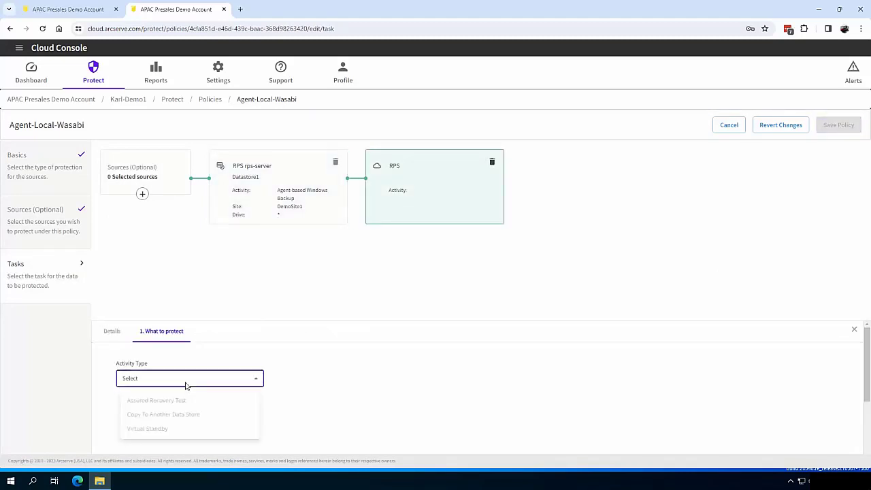
{"action": "left_click", "coordinate": [182, 417]}
{"action": "left_click", "coordinate": [208, 334]}
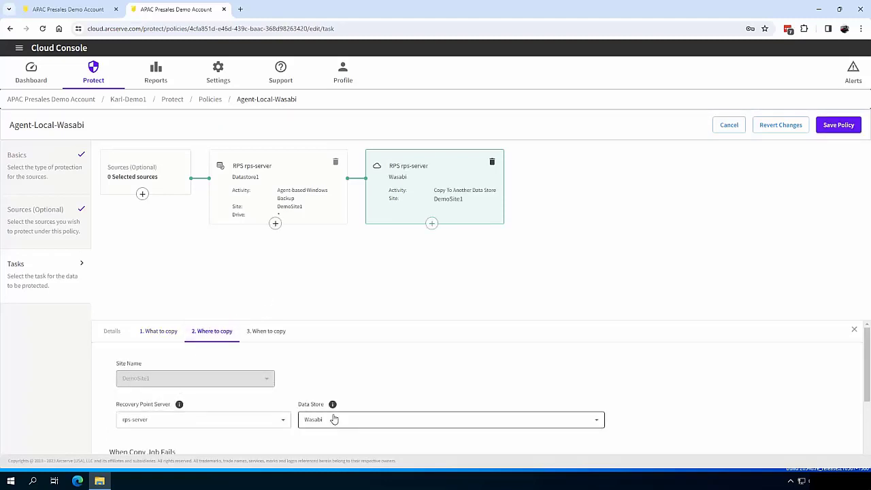
{"action": "scroll", "coordinate": [380, 364], "scroll_direction": "down", "scroll_amount": 2}
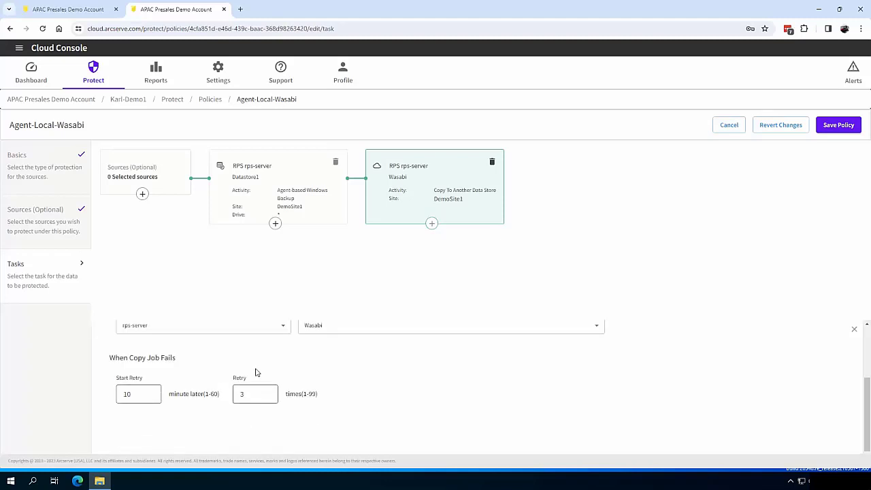
{"action": "scroll", "coordinate": [255, 371], "scroll_direction": "up", "scroll_amount": 2}
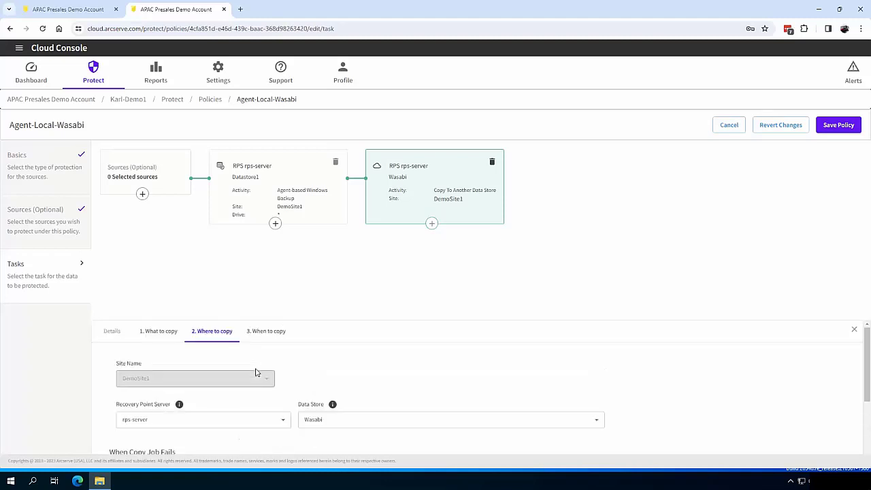
{"action": "left_click", "coordinate": [839, 126]}
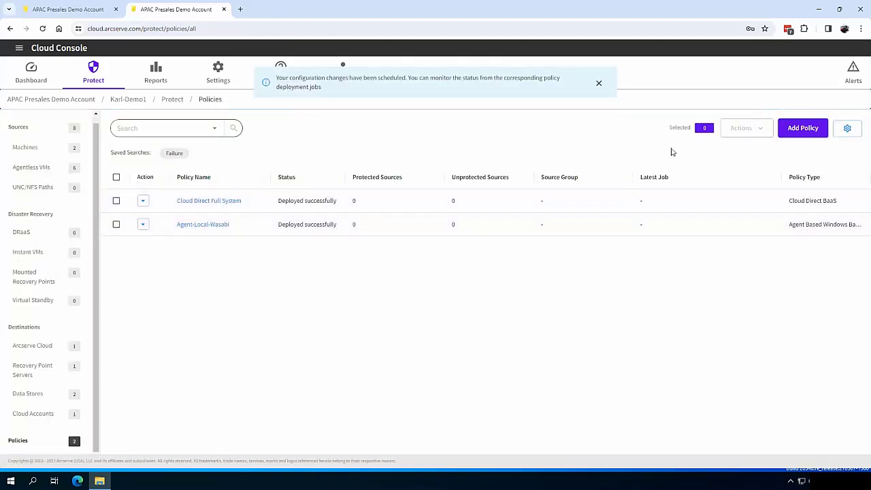
Start the Agentless-Local-Wasabi policy as Agentless VM Backup to RPS and open its destination settings
{"action": "left_click", "coordinate": [803, 128]}
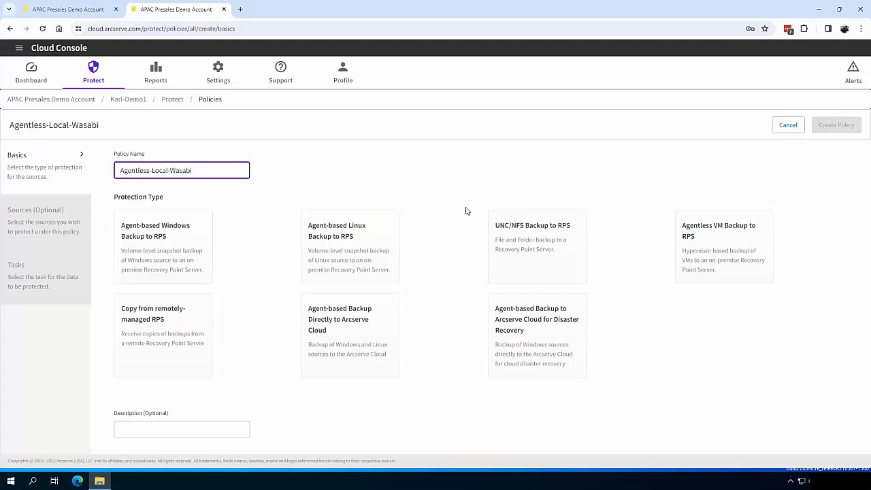
{"action": "left_click", "coordinate": [731, 252]}
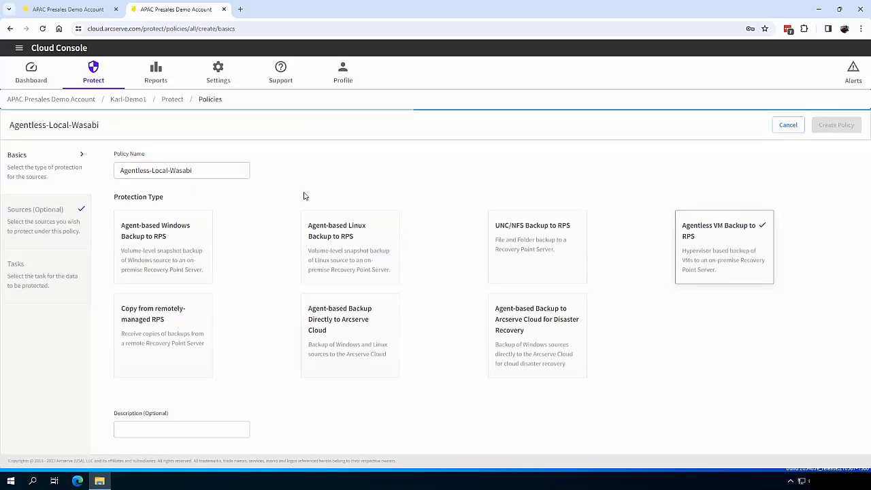
{"action": "left_click", "coordinate": [32, 285]}
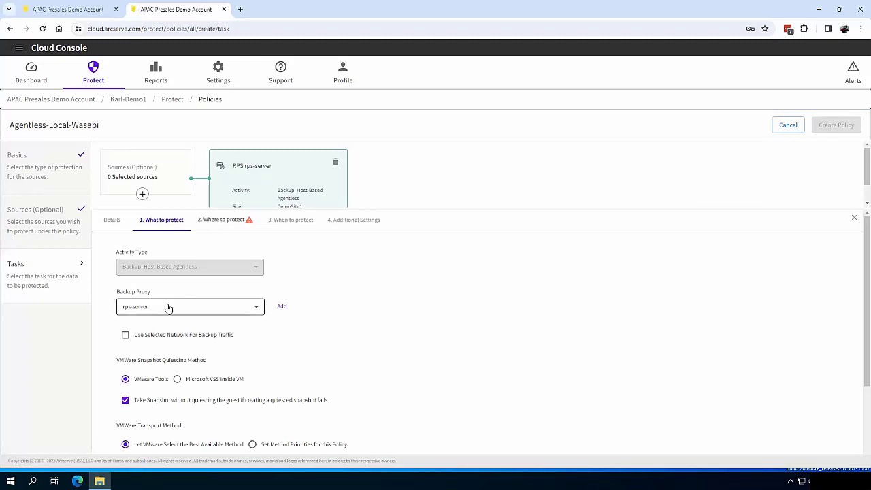
{"action": "scroll", "coordinate": [230, 354], "scroll_direction": "down", "scroll_amount": 1}
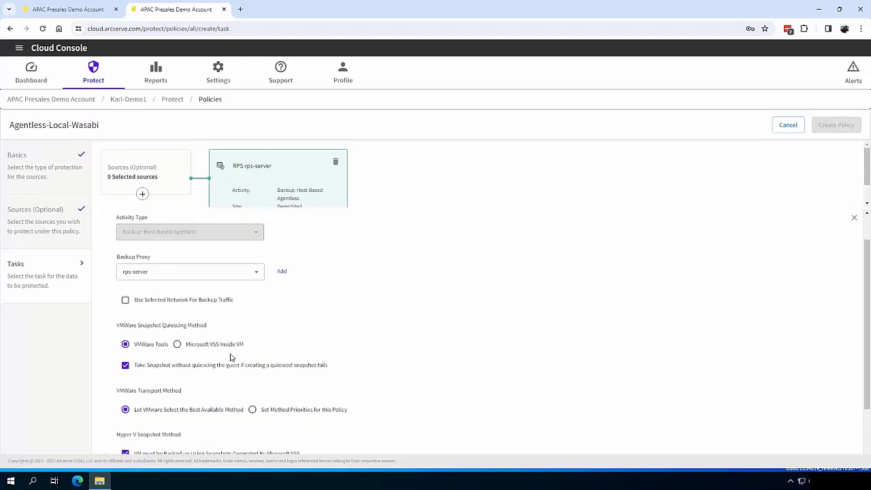
{"action": "scroll", "coordinate": [144, 362], "scroll_direction": "down", "scroll_amount": 1}
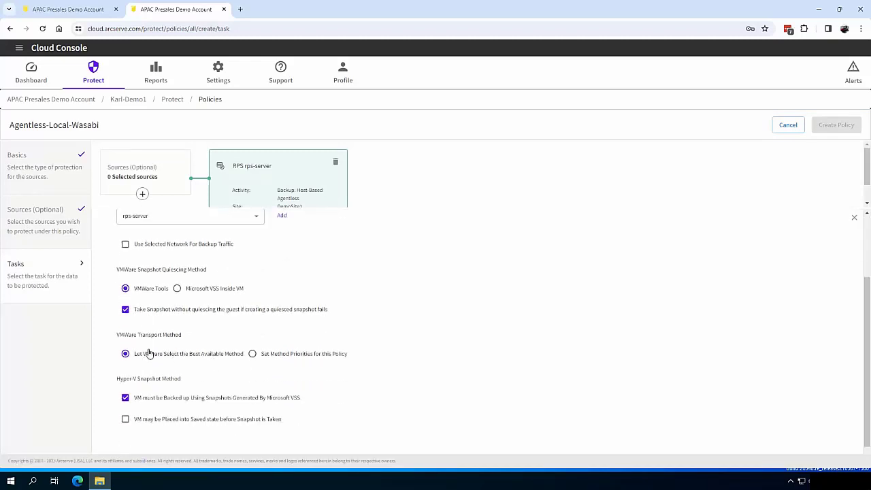
{"action": "scroll", "coordinate": [164, 367], "scroll_direction": "up", "scroll_amount": 2}
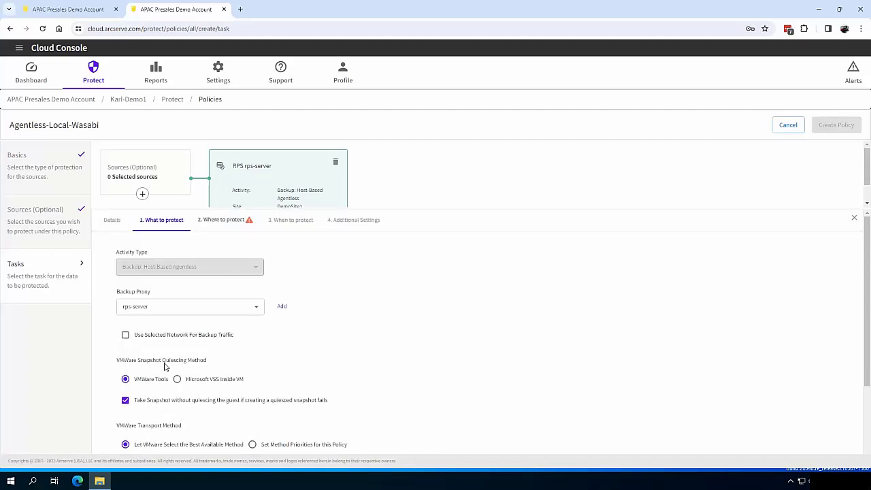
{"action": "left_click", "coordinate": [214, 222]}
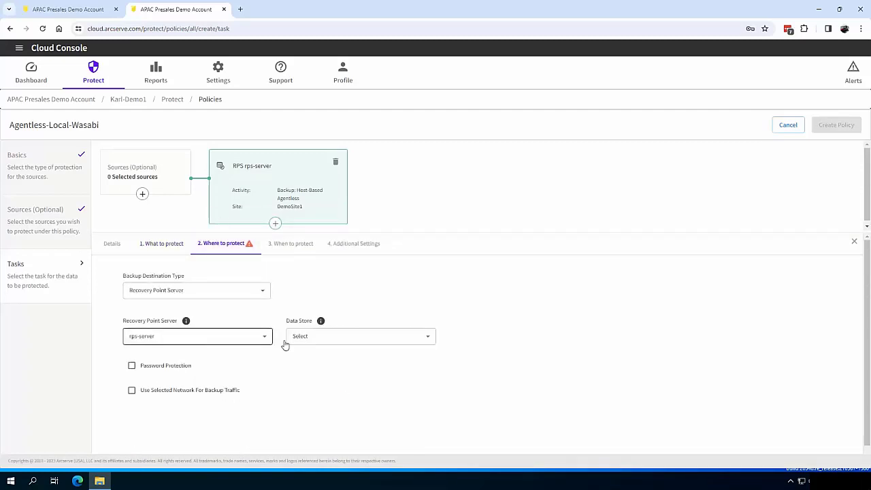
Set the backup destination to Datastore1 and enter the session password
{"action": "left_click", "coordinate": [334, 338]}
{"action": "left_click", "coordinate": [327, 375]}
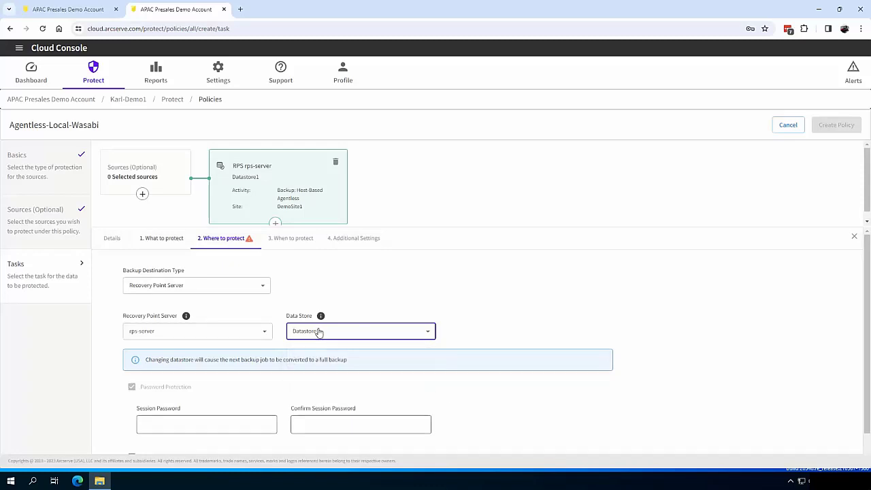
{"action": "scroll", "coordinate": [194, 395], "scroll_direction": "down", "scroll_amount": 1}
{"action": "left_click", "coordinate": [194, 399]}
{"action": "scroll", "coordinate": [181, 402], "scroll_direction": "down", "scroll_amount": 1}
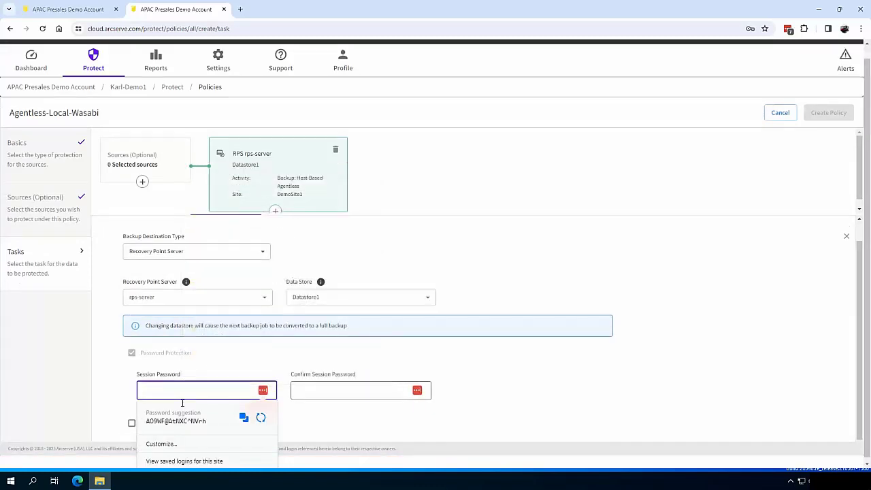
{"action": "type", "text": "***"}
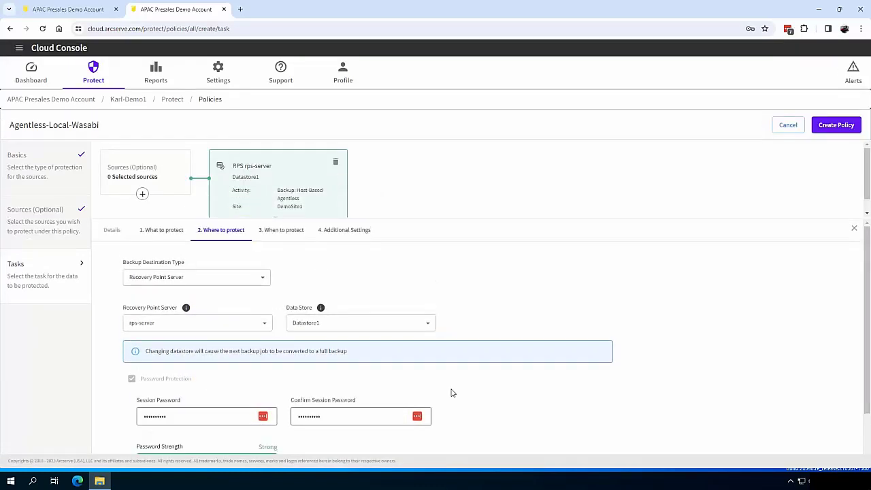
Use a custom schedule repeating hourly from 05:10 to 21:10, then create the policy
{"action": "left_click", "coordinate": [295, 231]}
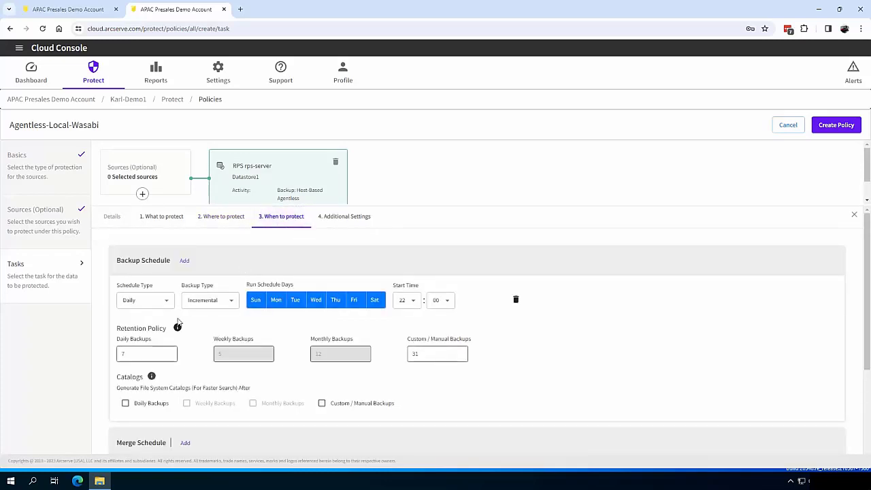
{"action": "left_click", "coordinate": [145, 300]}
{"action": "left_click", "coordinate": [133, 372]}
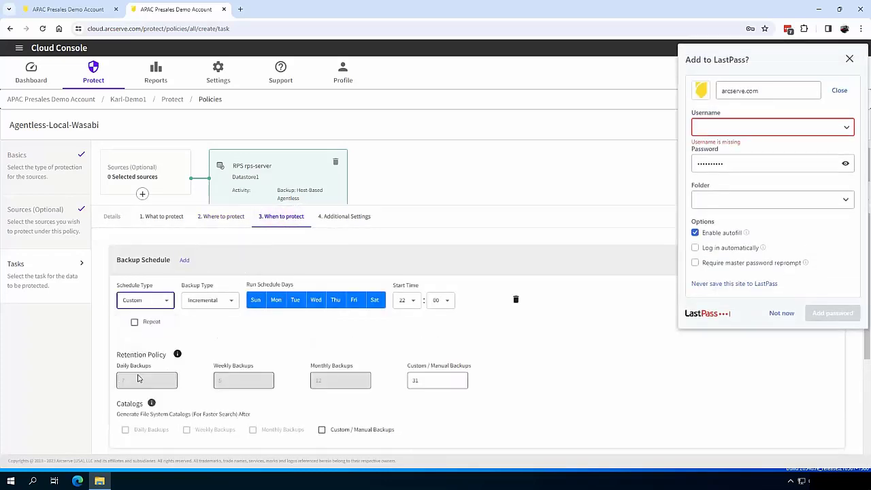
{"action": "left_click", "coordinate": [135, 323]}
{"action": "left_click", "coordinate": [139, 360]}
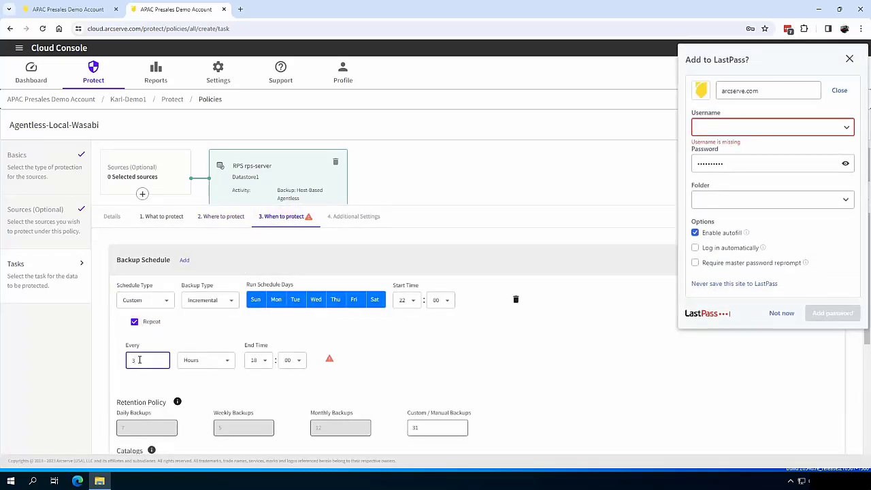
{"action": "left_click", "coordinate": [441, 300]}
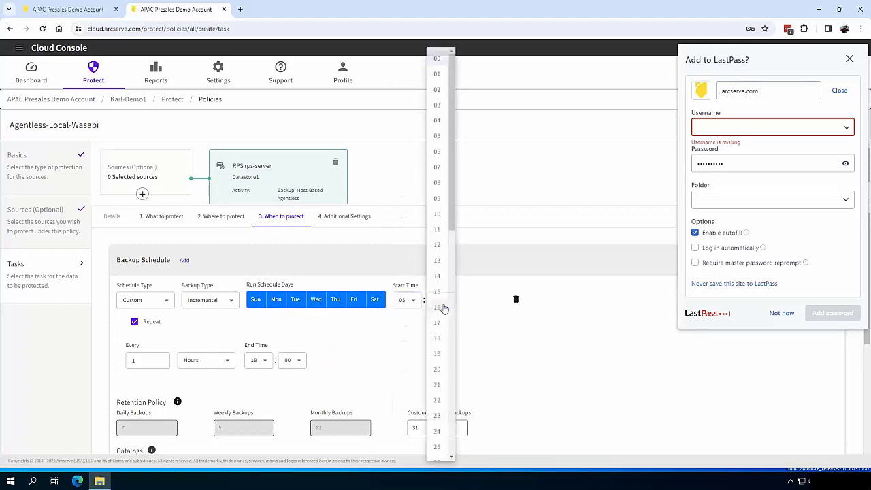
{"action": "left_click", "coordinate": [438, 214]}
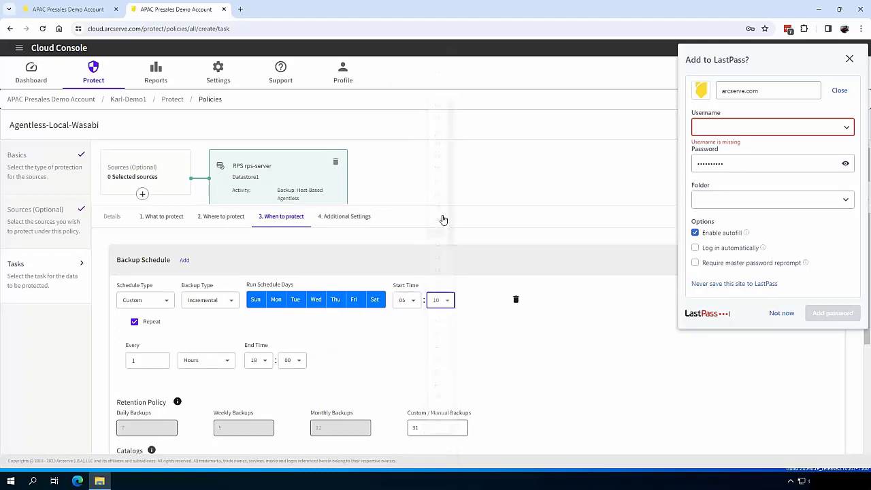
{"action": "left_click", "coordinate": [263, 364]}
{"action": "left_click", "coordinate": [262, 385]}
{"action": "left_click", "coordinate": [292, 361]}
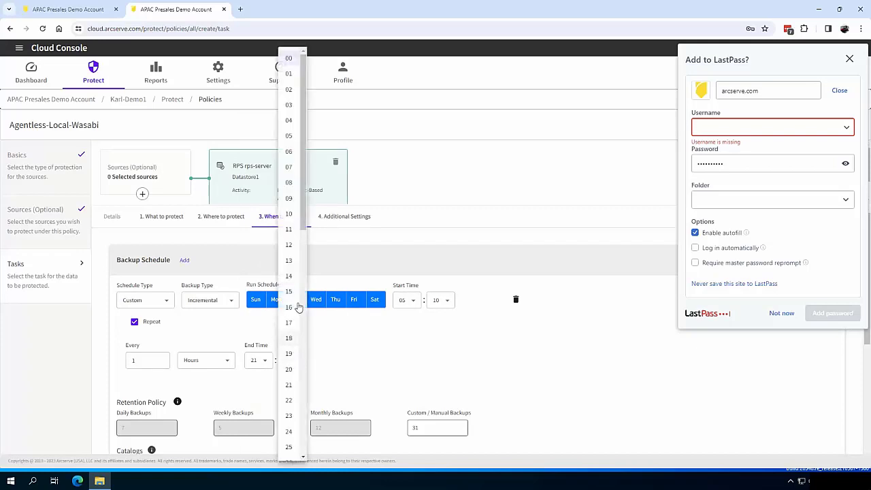
{"action": "left_click", "coordinate": [291, 215]}
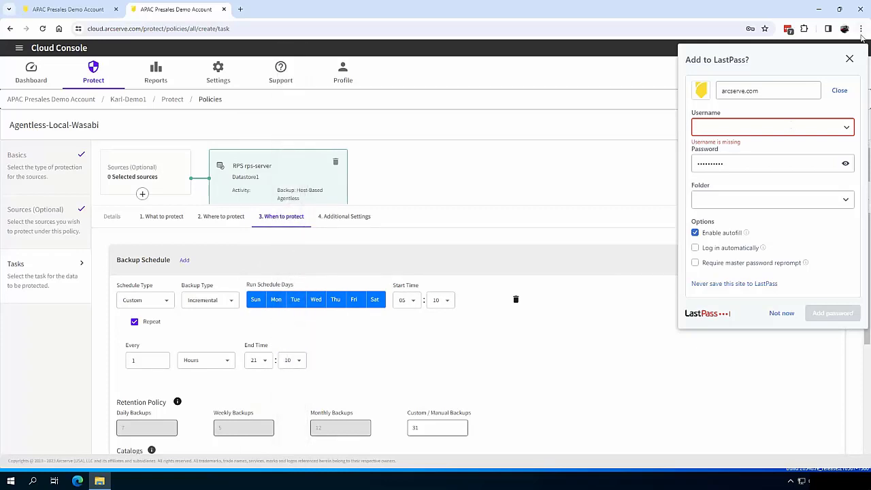
{"action": "left_click", "coordinate": [850, 59]}
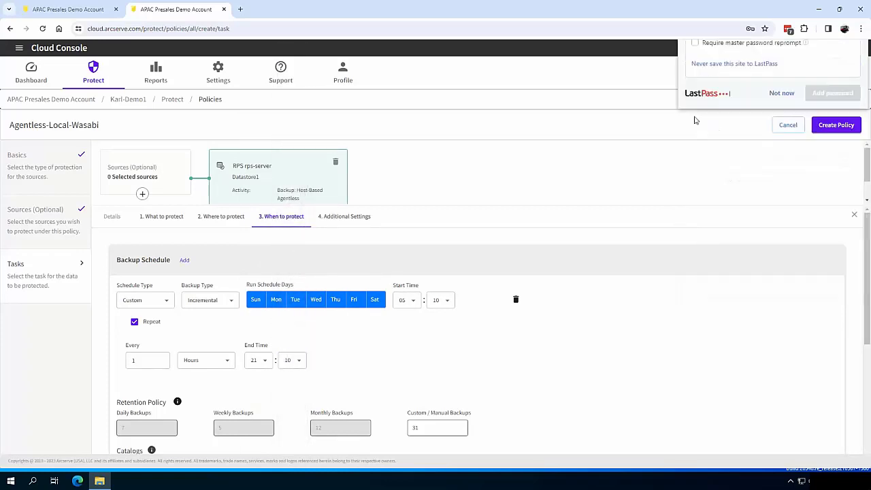
{"action": "left_click", "coordinate": [842, 128]}
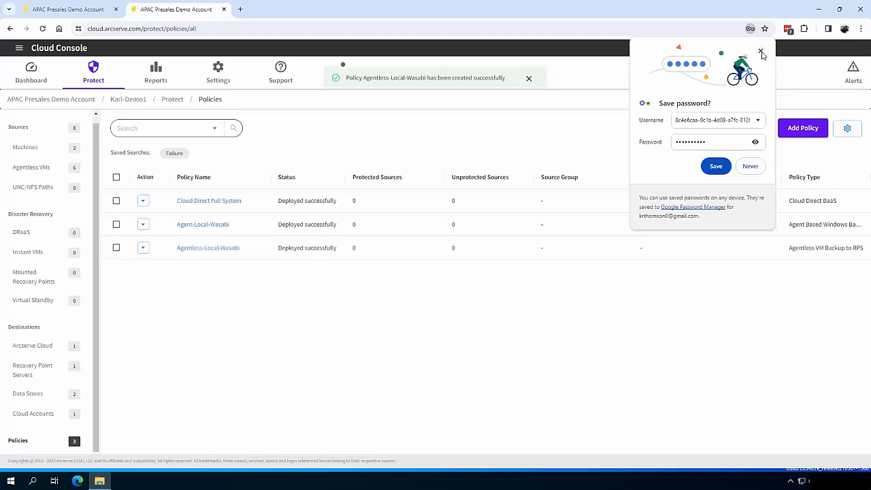
Dismiss the save-password prompt and reopen Agentless-Local-Wasabi's task settings
{"action": "left_click", "coordinate": [762, 53]}
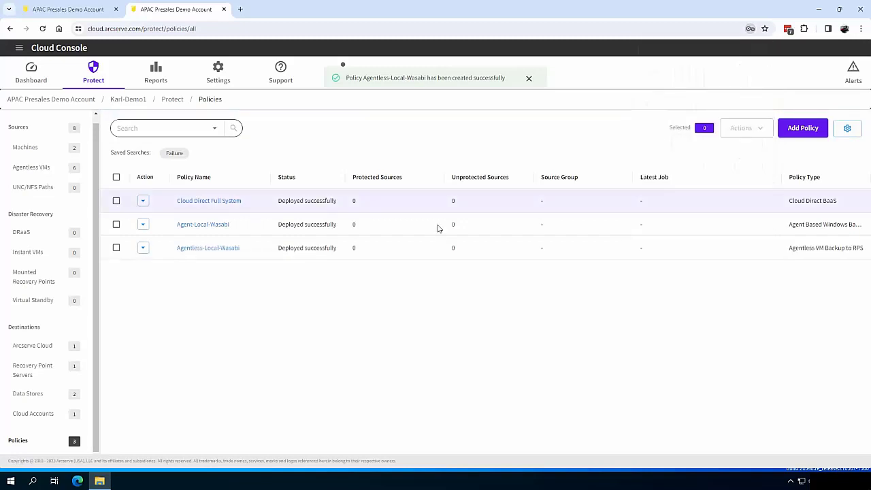
{"action": "left_click", "coordinate": [213, 251]}
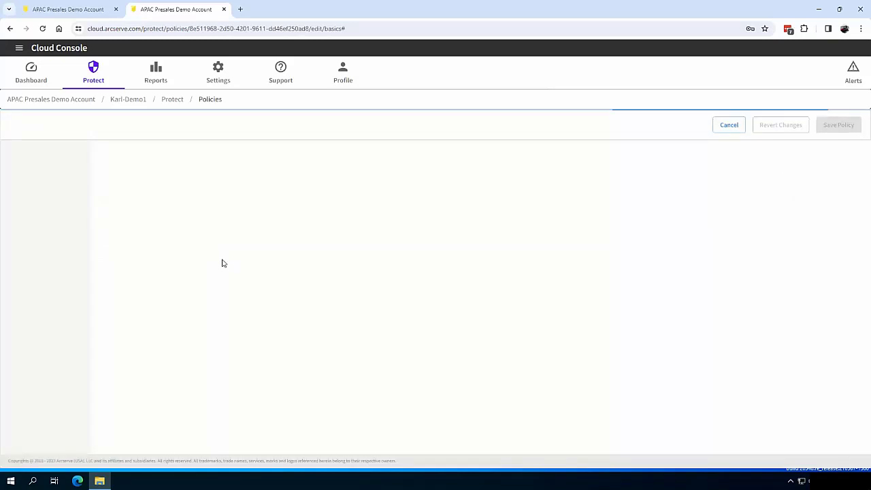
{"action": "left_click", "coordinate": [48, 281]}
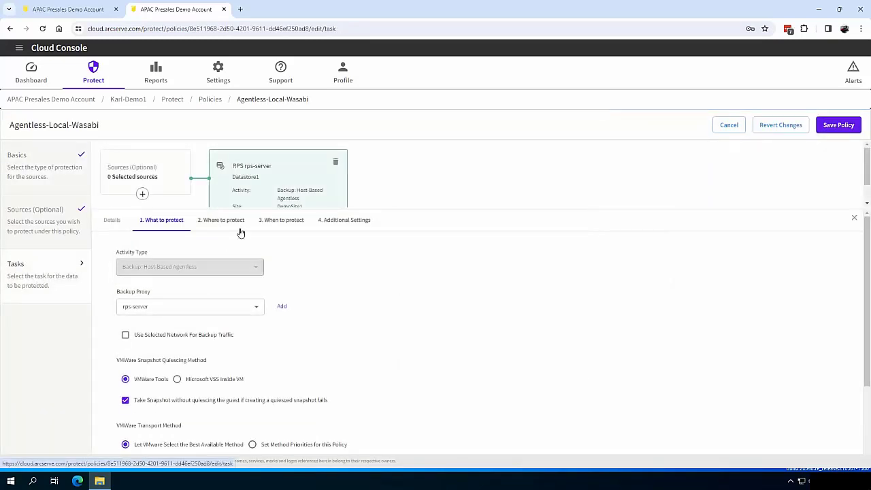
Add a Copy To Another Data Store task to rps-server's Wasabi store and save the policy
{"action": "double_click", "coordinate": [273, 225]}
{"action": "left_click", "coordinate": [452, 187]}
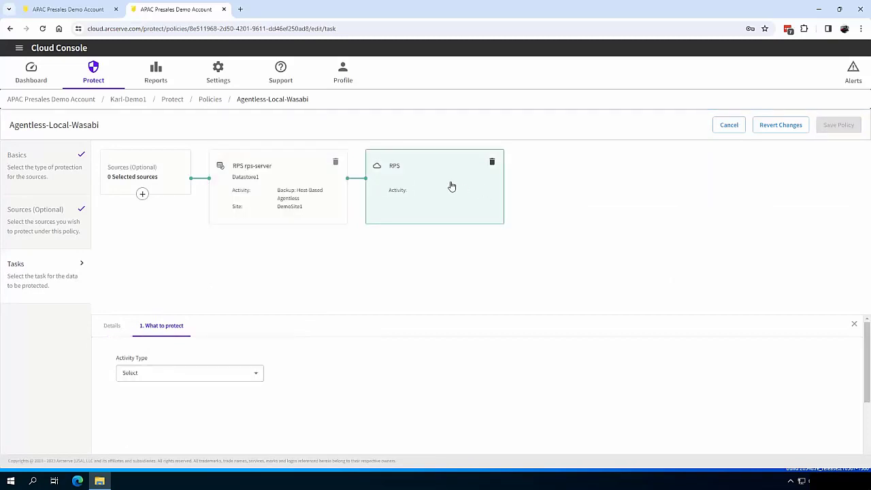
{"action": "left_click", "coordinate": [185, 373]}
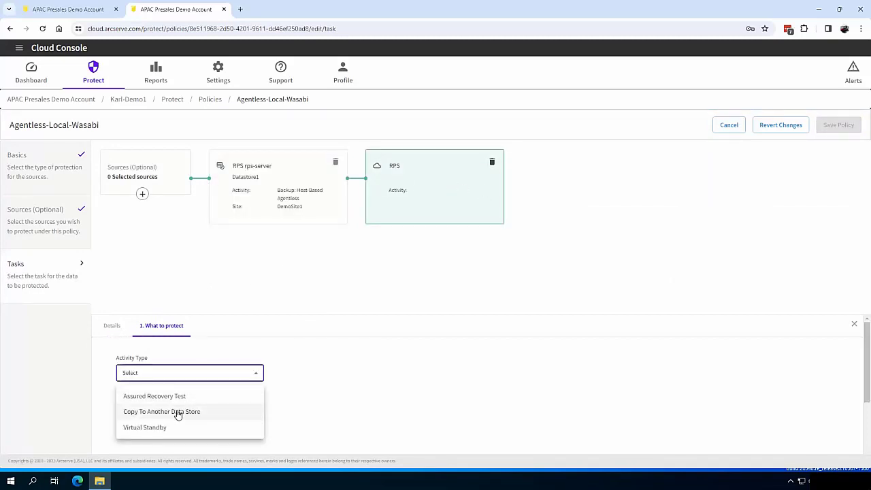
{"action": "left_click", "coordinate": [196, 411]}
{"action": "left_click", "coordinate": [218, 325]}
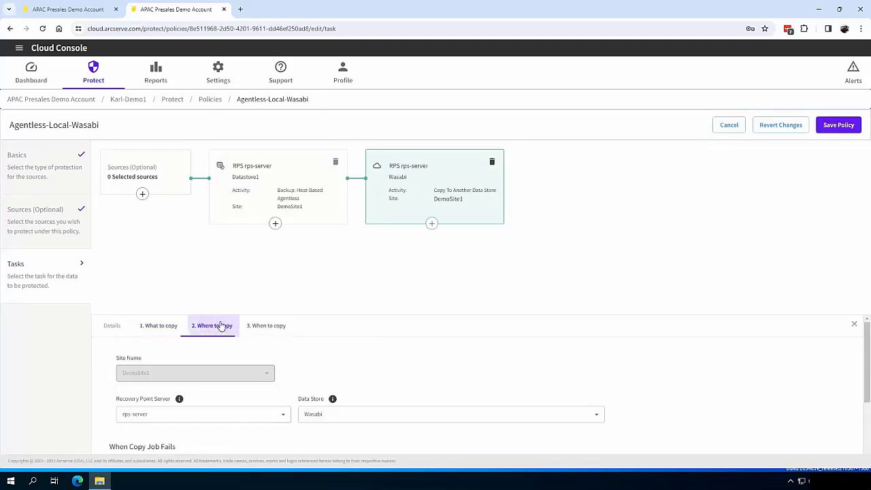
{"action": "scroll", "coordinate": [368, 354], "scroll_direction": "down", "scroll_amount": 2}
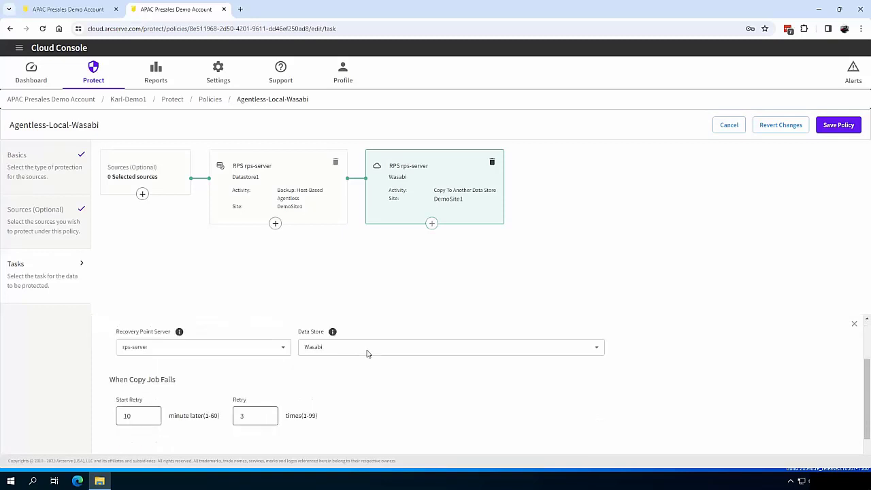
{"action": "left_click", "coordinate": [839, 125]}
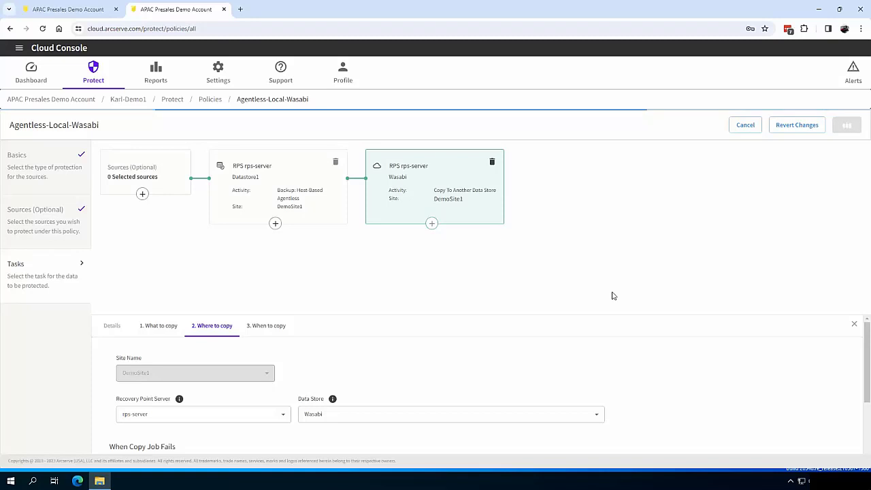
Assign the Agent-Local-Wasabi policy to machine app01 from the Machines list
{"action": "left_click", "coordinate": [156, 71]}
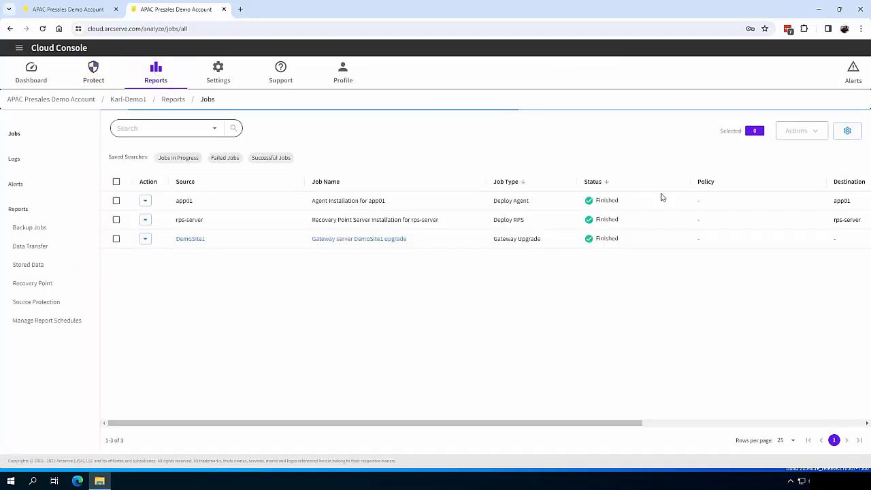
{"action": "left_click", "coordinate": [103, 75]}
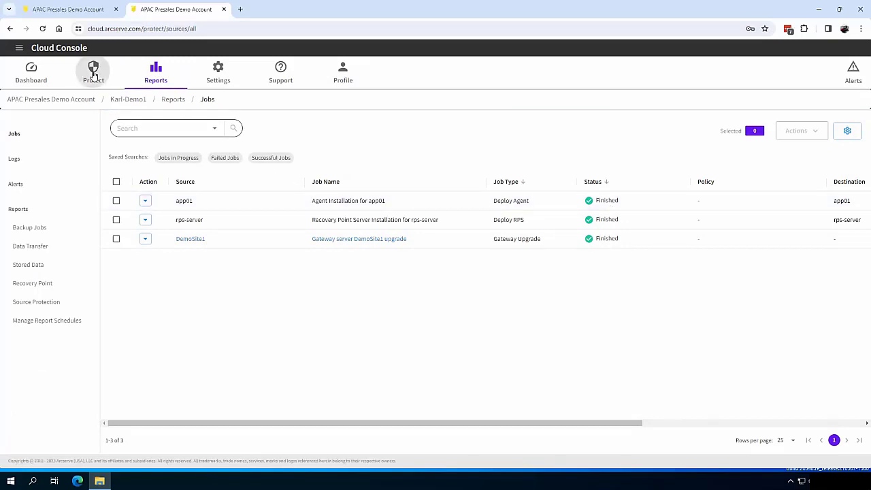
{"action": "left_click", "coordinate": [26, 154]}
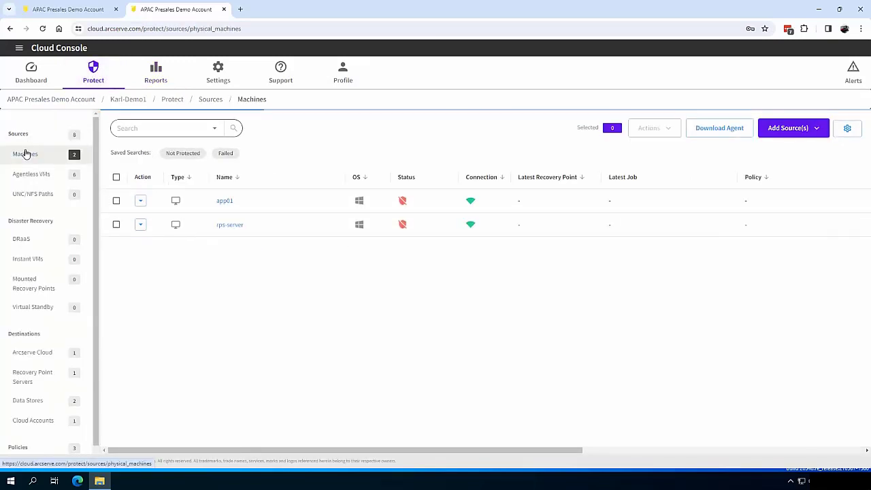
{"action": "left_click", "coordinate": [140, 201]}
{"action": "left_click", "coordinate": [152, 216]}
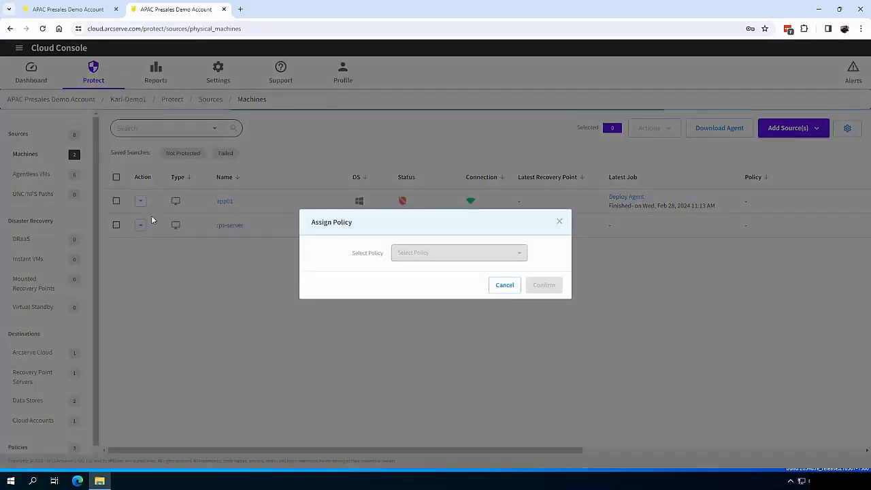
{"action": "left_click", "coordinate": [456, 253]}
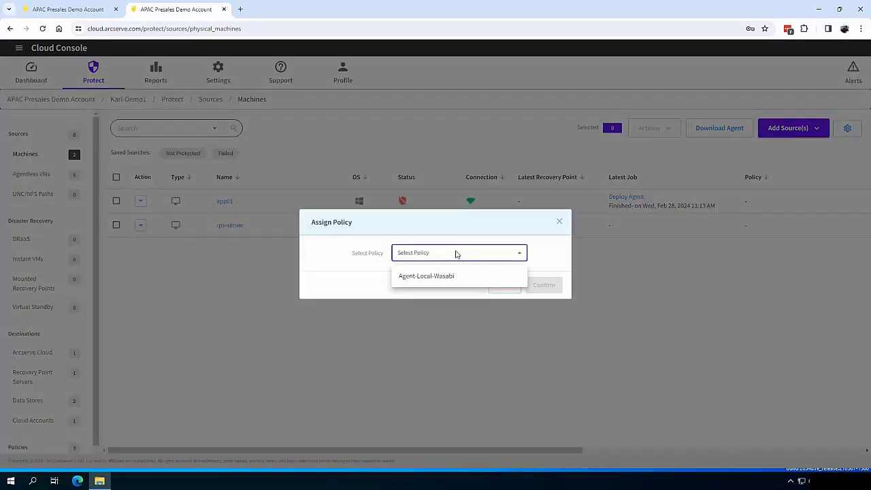
{"action": "left_click", "coordinate": [427, 277]}
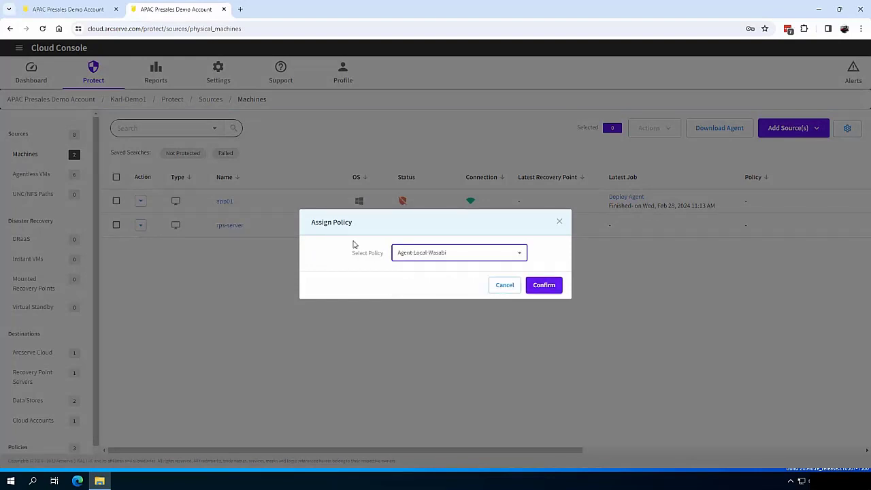
{"action": "left_click", "coordinate": [549, 285]}
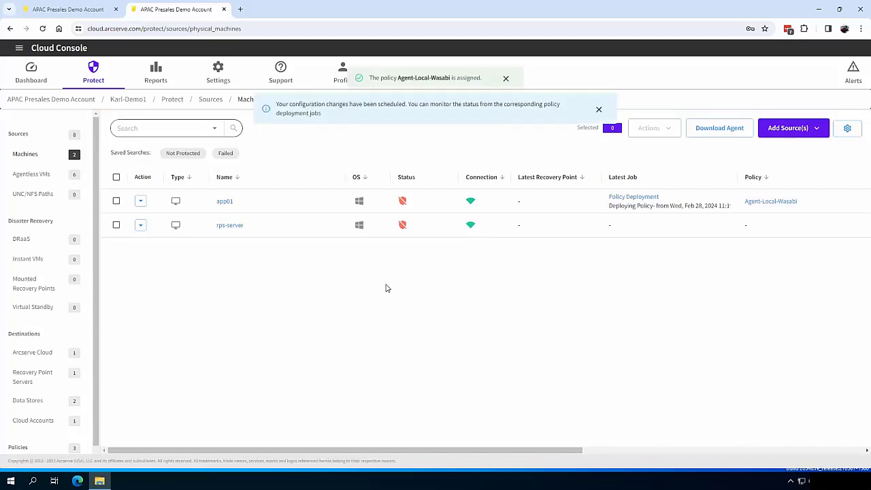
Assign the Agentless-Local-Wasabi policy to agentless VM APP02, then return to the Machines list
{"action": "left_click", "coordinate": [31, 174]}
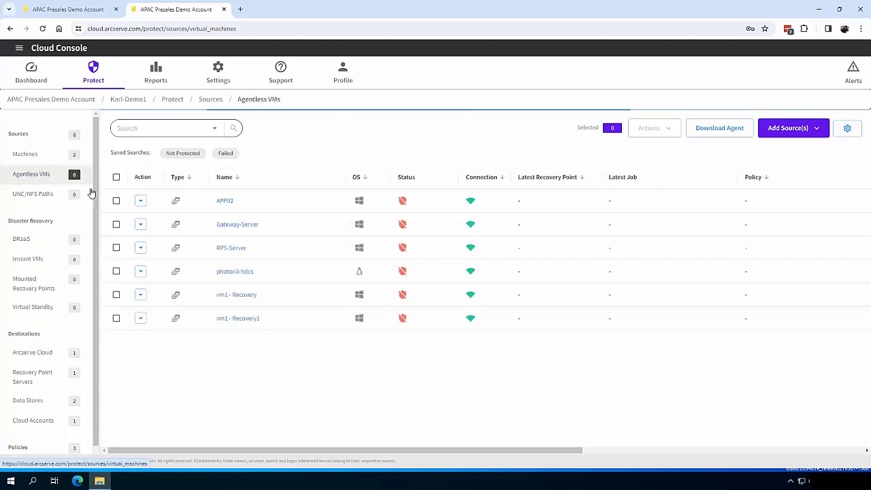
{"action": "left_click", "coordinate": [141, 201]}
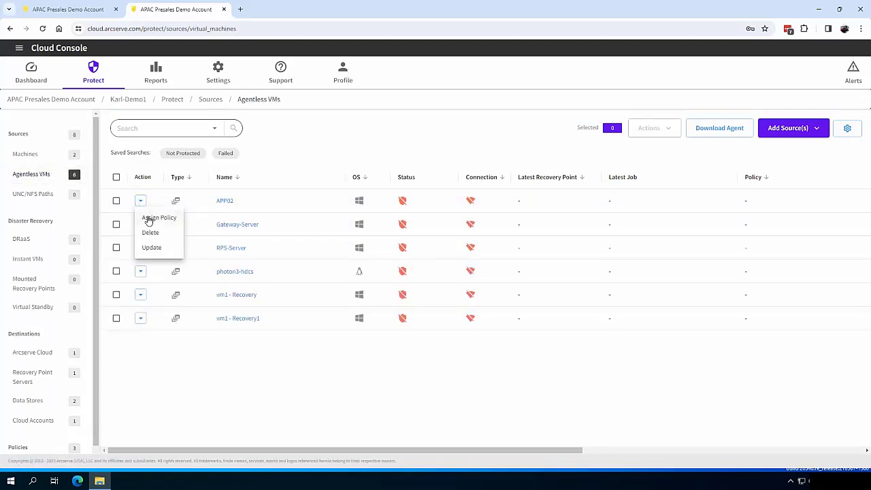
{"action": "left_click", "coordinate": [151, 222]}
{"action": "left_click", "coordinate": [431, 253]}
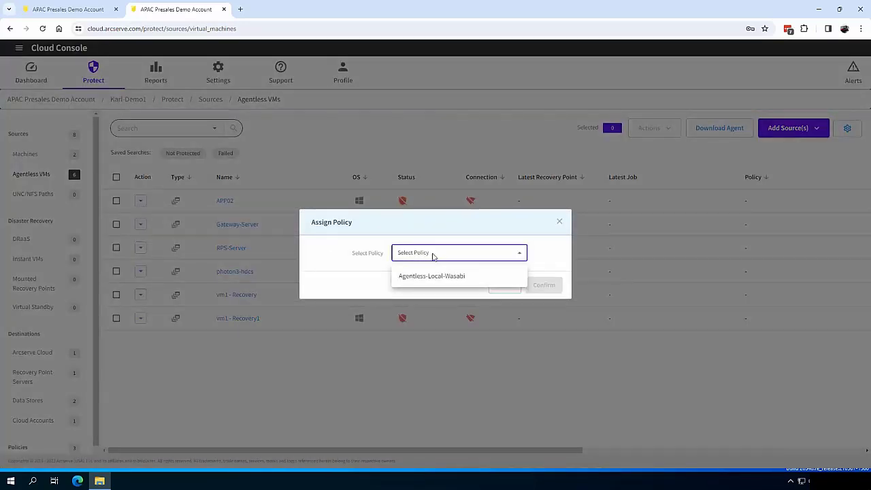
{"action": "left_click", "coordinate": [432, 277]}
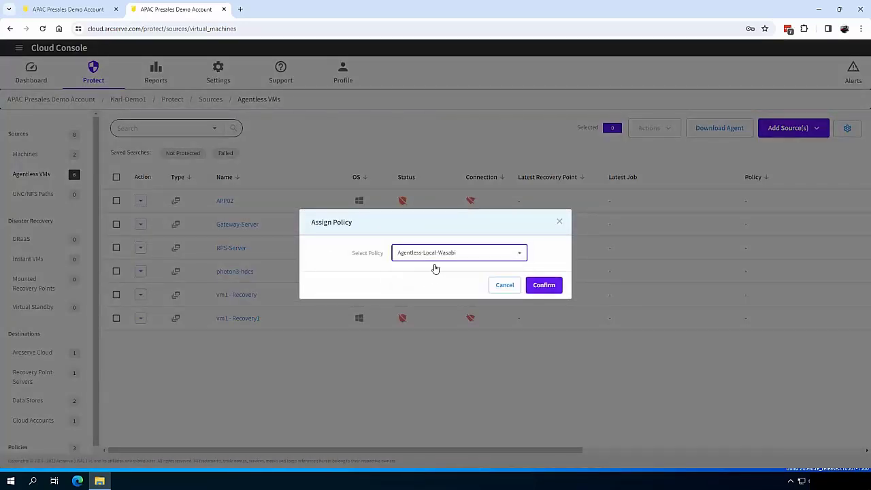
{"action": "left_click", "coordinate": [544, 285]}
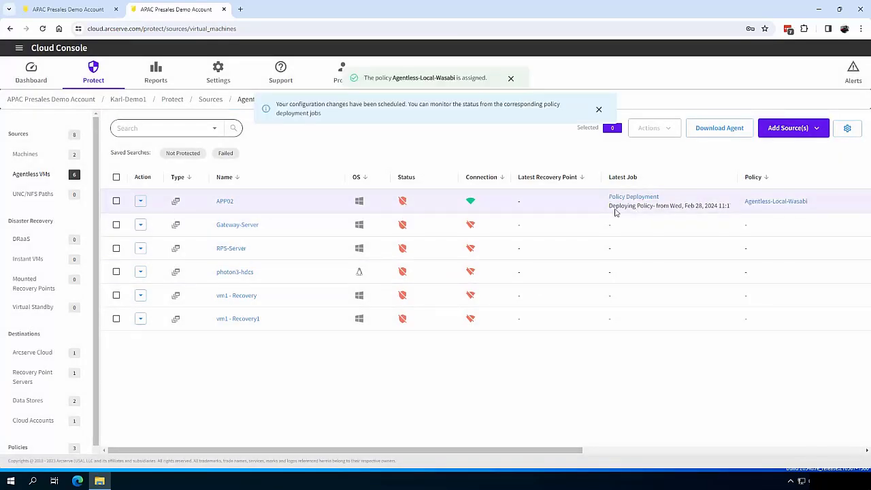
{"action": "left_click", "coordinate": [26, 155]}
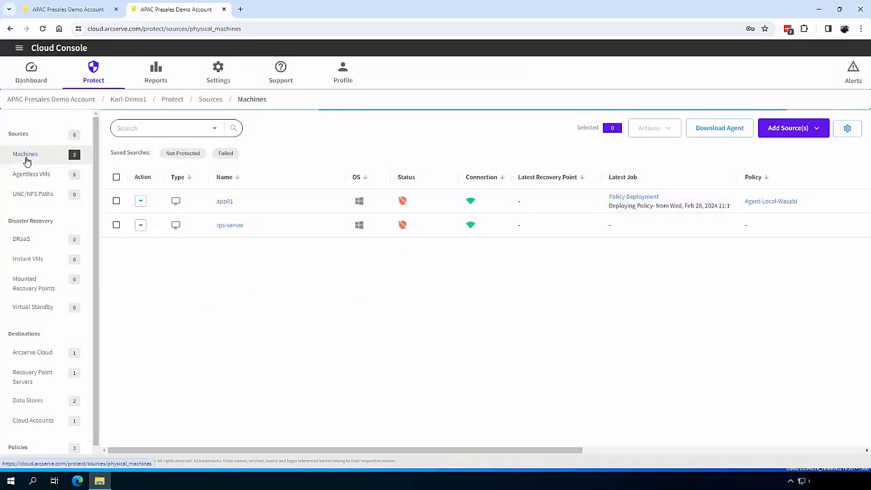
Start an incremental backup of machine app01
{"action": "left_click", "coordinate": [141, 202]}
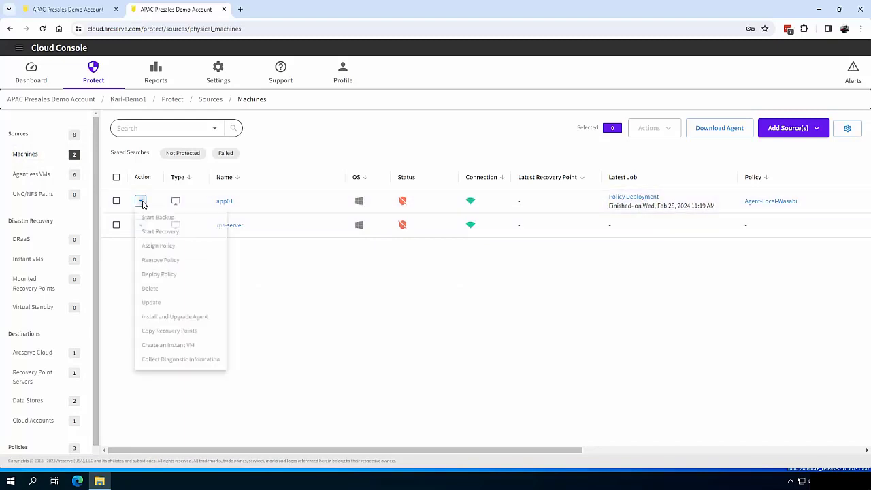
{"action": "left_click", "coordinate": [150, 219]}
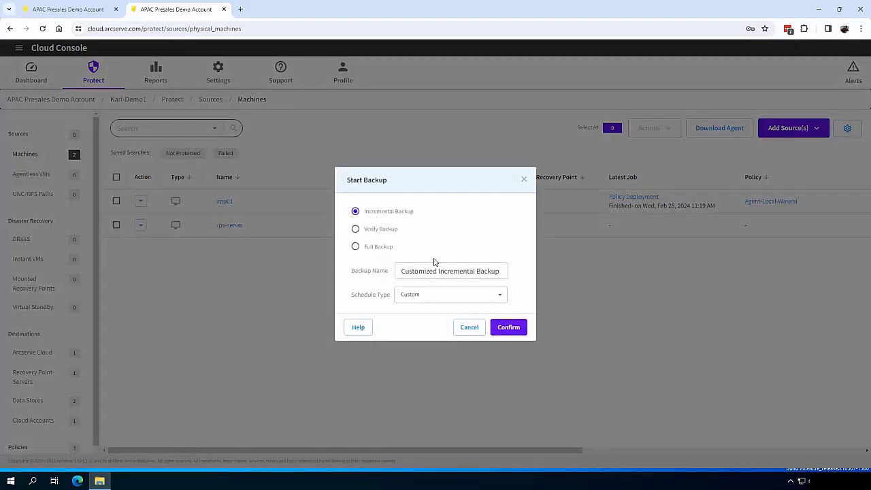
{"action": "left_click", "coordinate": [509, 328]}
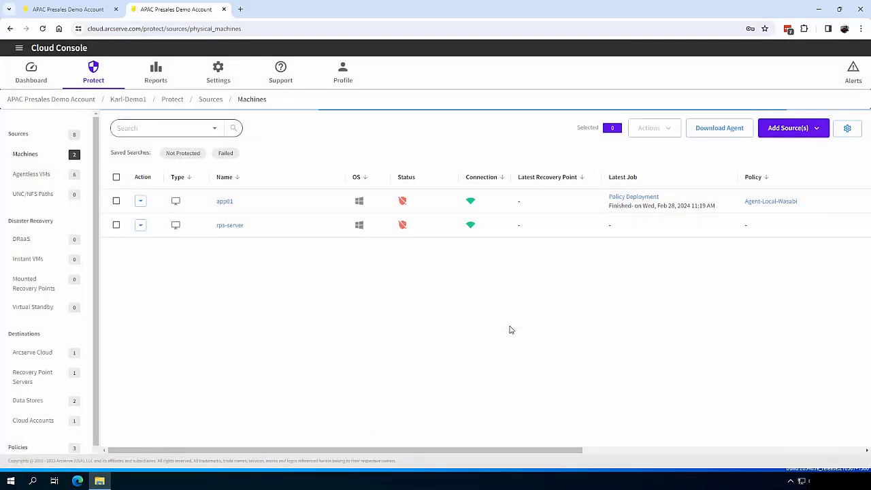
Start a backup of agentless VM APP02
{"action": "left_click", "coordinate": [36, 176]}
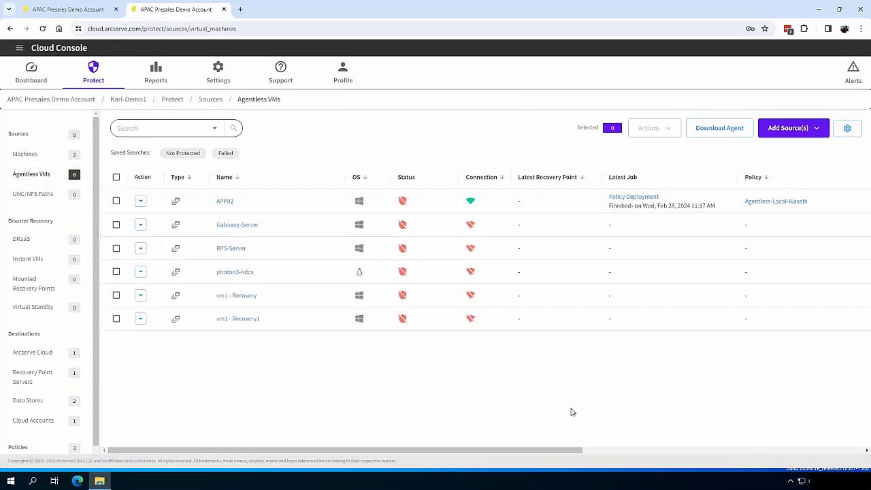
{"action": "left_click", "coordinate": [141, 202]}
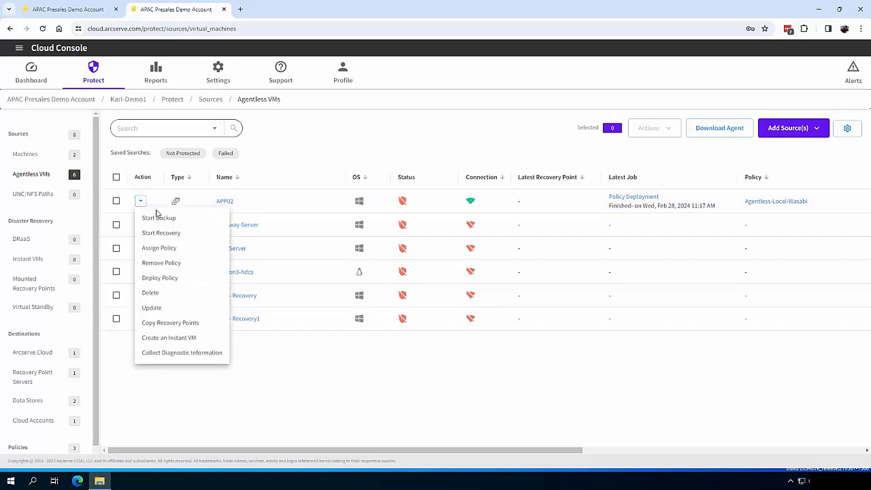
{"action": "left_click", "coordinate": [159, 216]}
{"action": "left_click", "coordinate": [508, 328]}
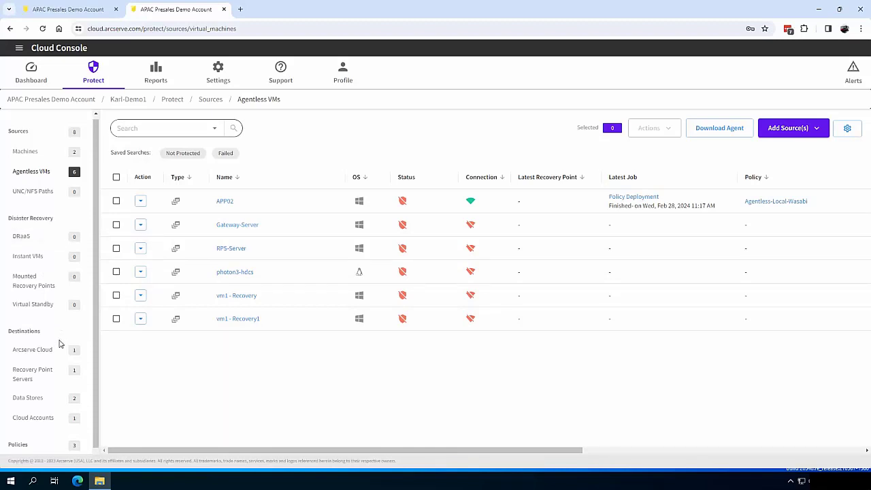
{"action": "scroll", "coordinate": [58, 367], "scroll_direction": "down", "scroll_amount": 1}
Add a Microsoft Azure cloud account named 'Azure', pasting its subscription ID and tenant ID
{"action": "left_click", "coordinate": [43, 414]}
{"action": "left_click", "coordinate": [841, 129]}
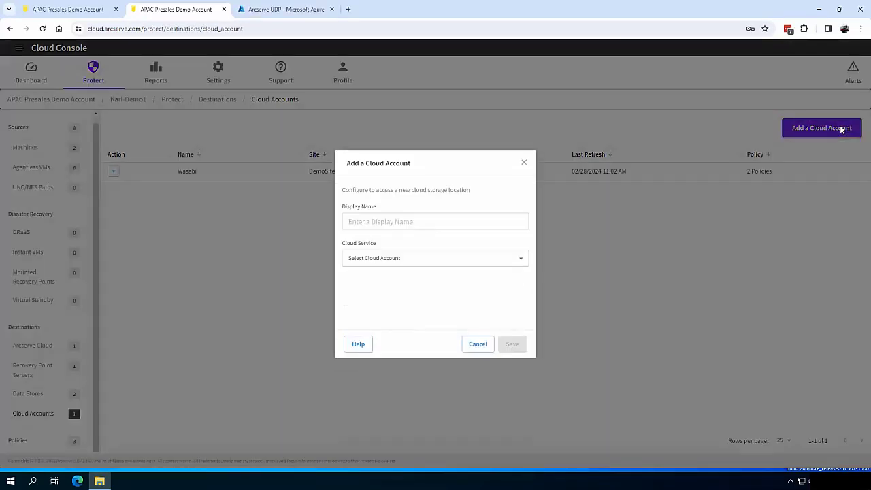
{"action": "left_click", "coordinate": [388, 261]}
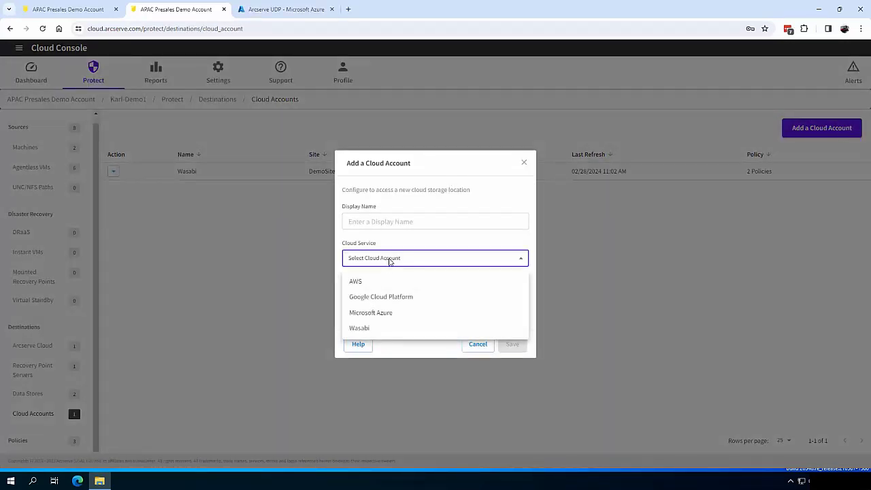
{"action": "left_click", "coordinate": [387, 315]}
{"action": "left_click", "coordinate": [391, 194]}
{"action": "type", "text": "Azure"}
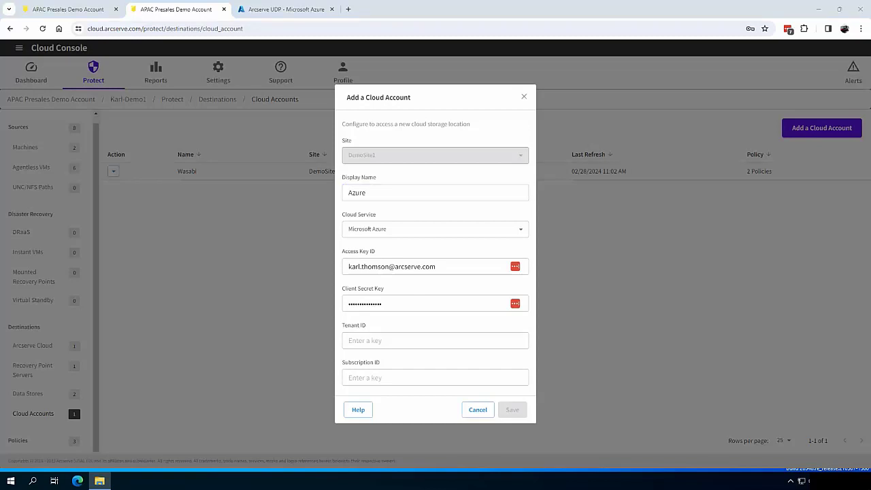
{"action": "left_click", "coordinate": [395, 379]}
{"action": "key", "text": "ctrl+v"}
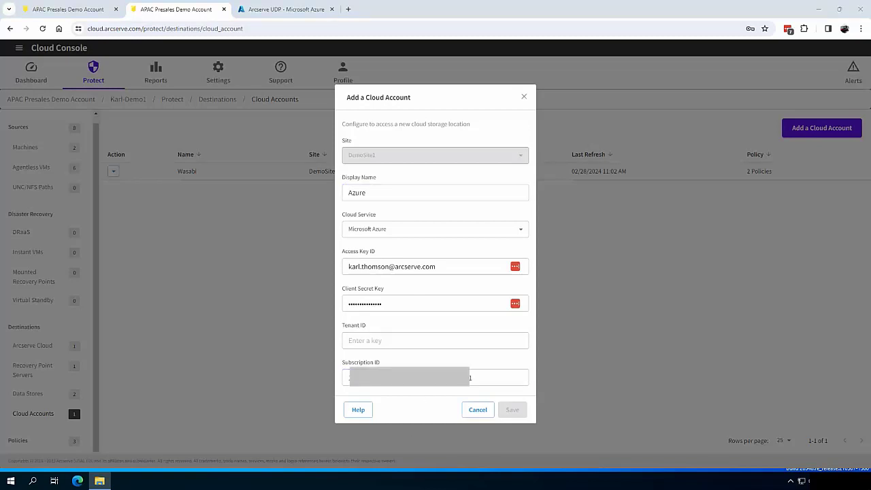
{"action": "left_click", "coordinate": [379, 340]}
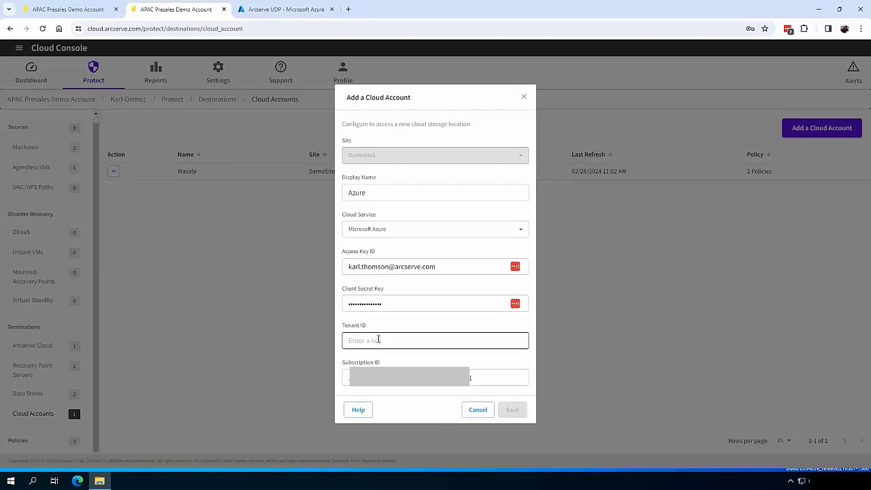
{"action": "key", "text": "ctrl+v"}
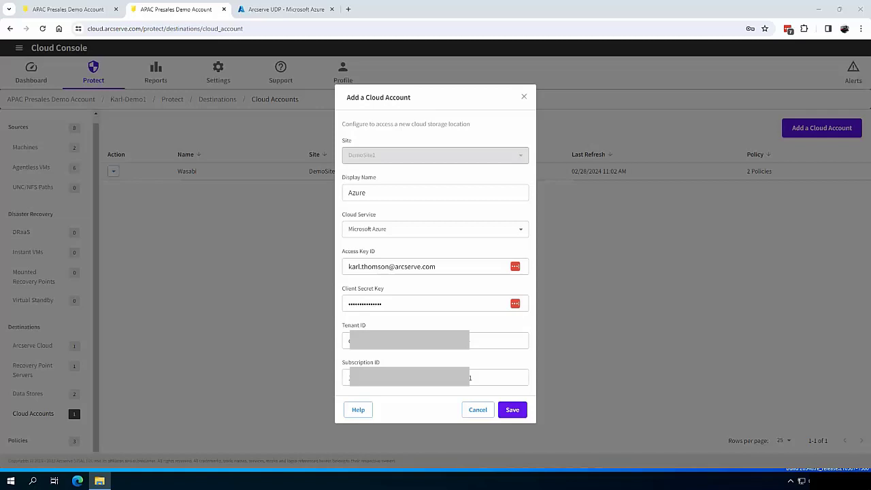
Paste the access key ID and client secret, save the account, and dismiss password prompts
{"action": "triple_click", "coordinate": [420, 264]}
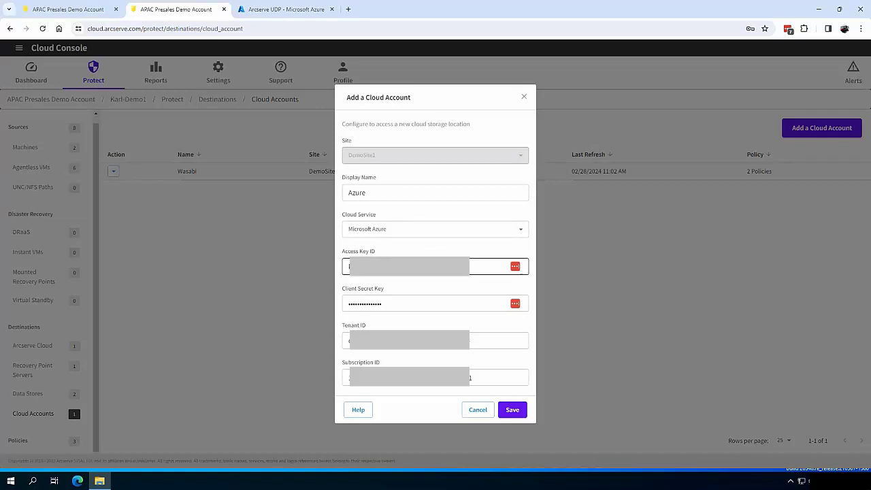
{"action": "key", "text": "ctrl+v"}
{"action": "key", "text": "alt+Tab"}
{"action": "left_click", "coordinate": [386, 305]}
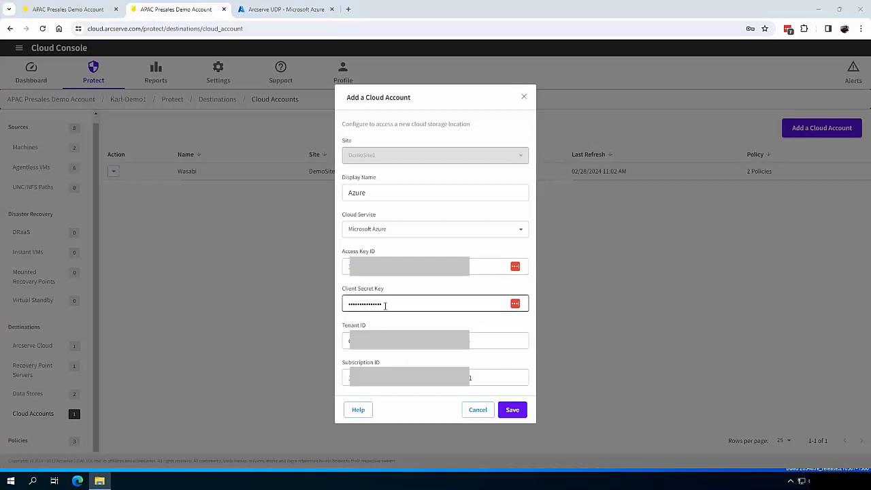
{"action": "key", "text": "ctrl+a"}
{"action": "key", "text": "ctrl+v"}
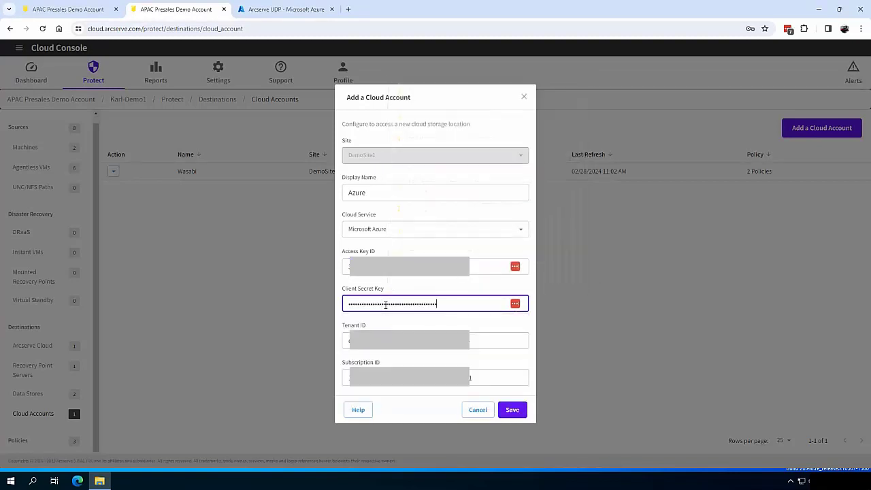
{"action": "left_click", "coordinate": [511, 411]}
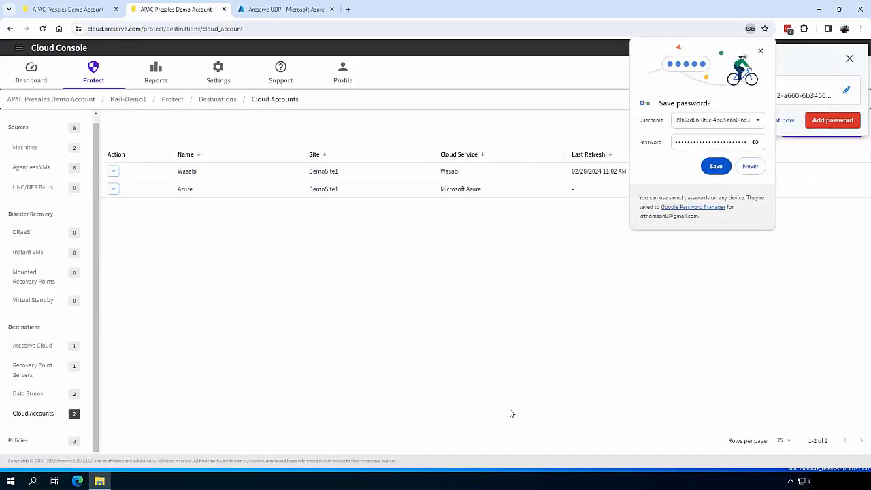
{"action": "left_click", "coordinate": [761, 51]}
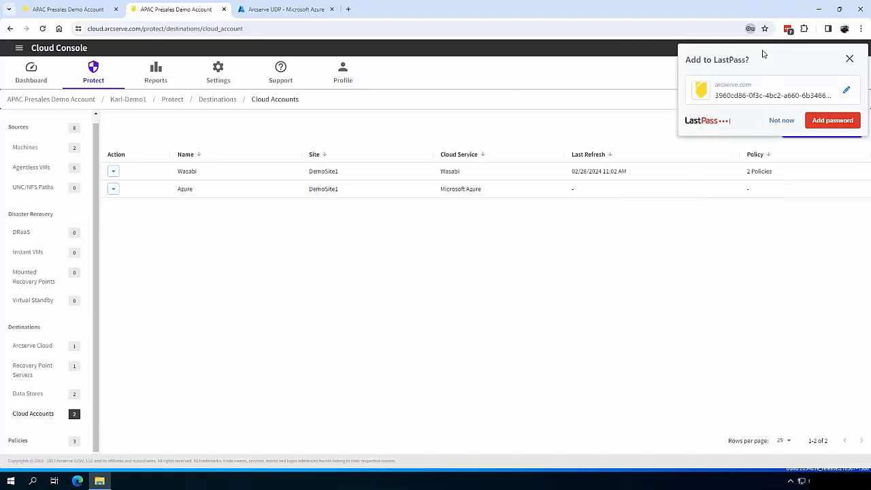
{"action": "left_click", "coordinate": [850, 58]}
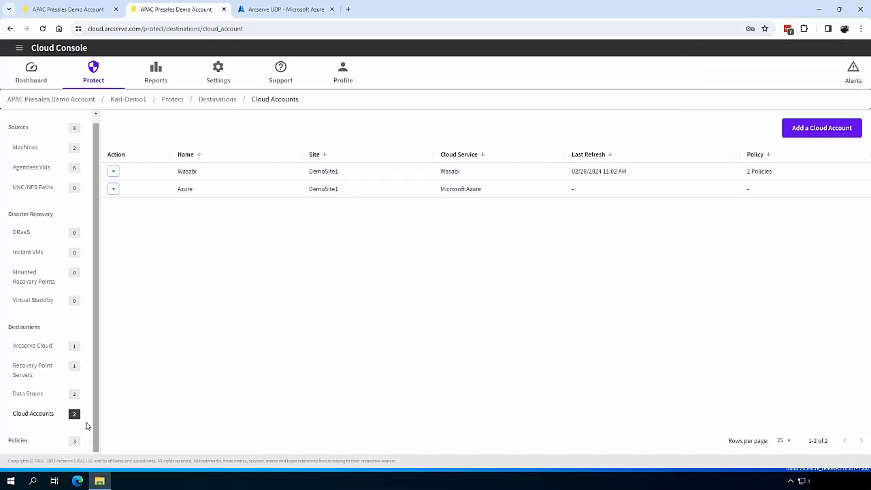
Reopen Agent-Local-Wasabi's task flow showing its Datastore1 backup and Wasabi copy tasks
{"action": "left_click", "coordinate": [18, 441]}
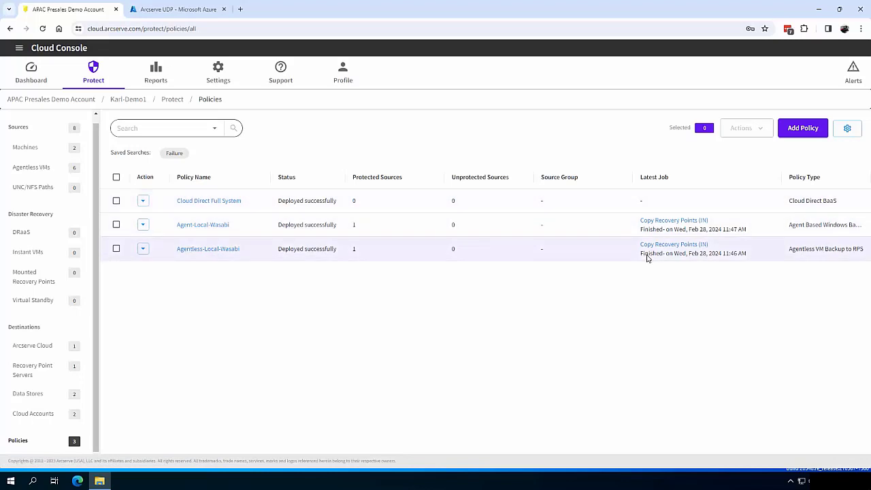
{"action": "left_click", "coordinate": [196, 228]}
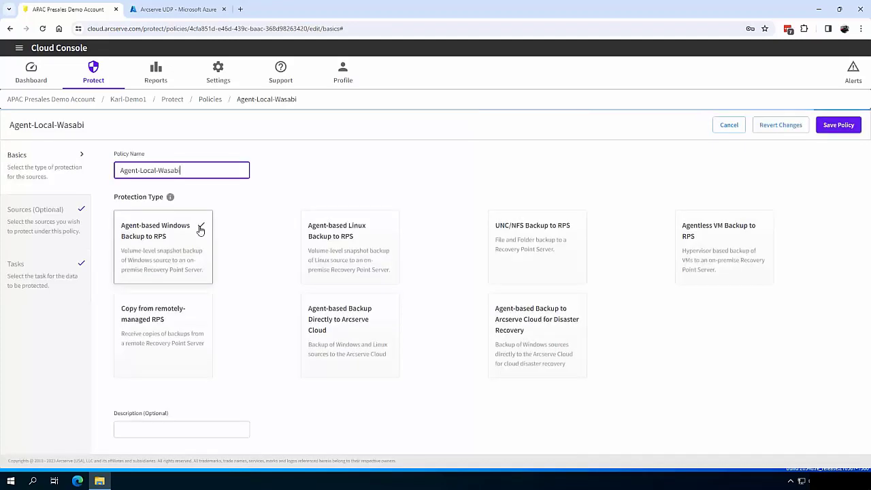
{"action": "left_click", "coordinate": [34, 272]}
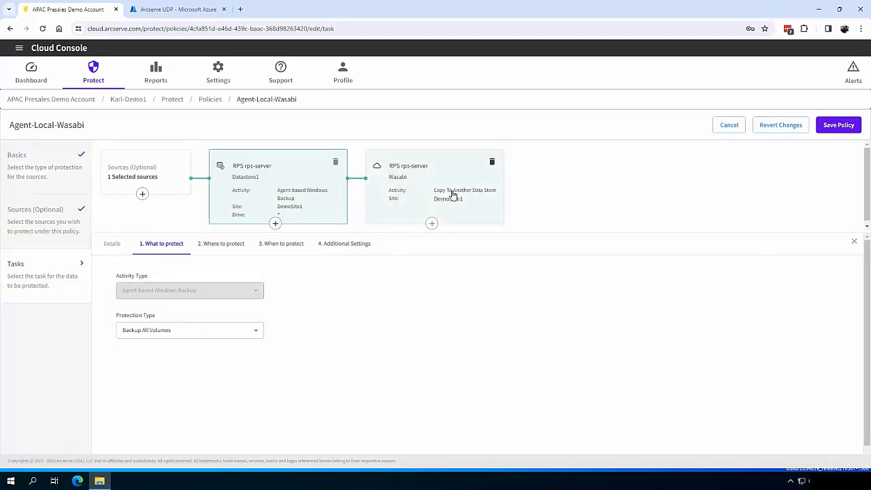
Add a new Virtual Standby task after the backup task
{"action": "left_click", "coordinate": [276, 224]}
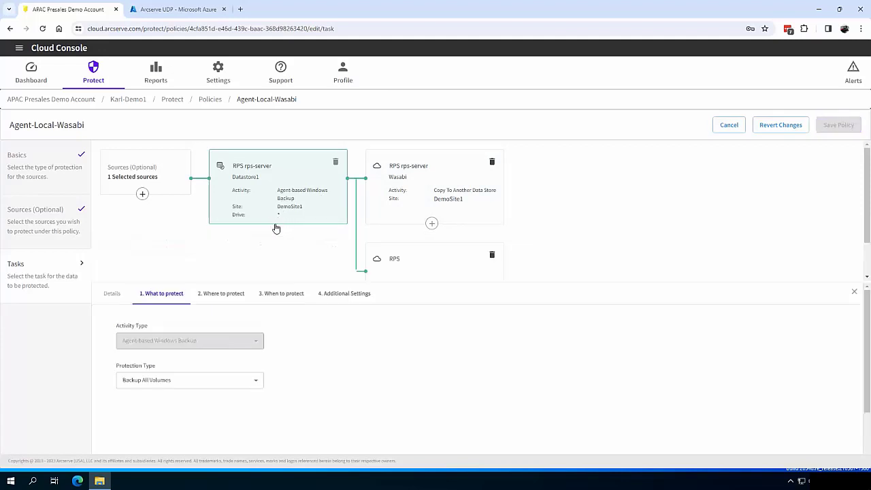
{"action": "left_click", "coordinate": [395, 264]}
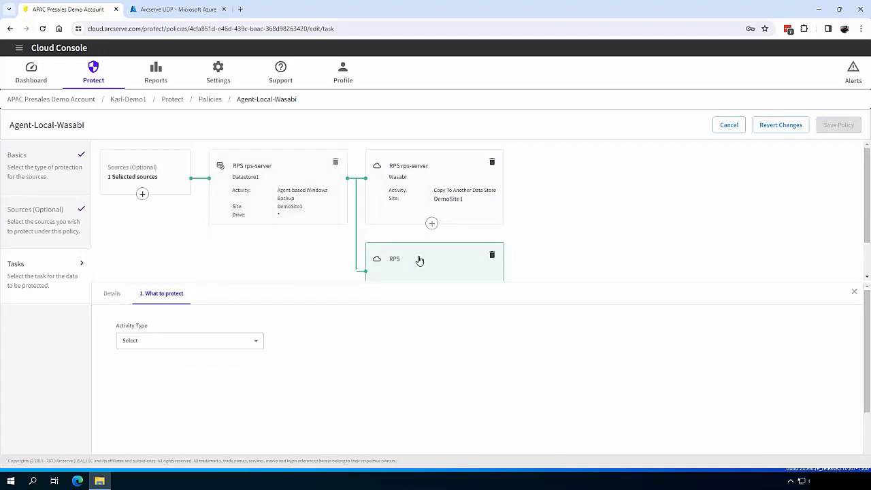
{"action": "left_click", "coordinate": [169, 344]}
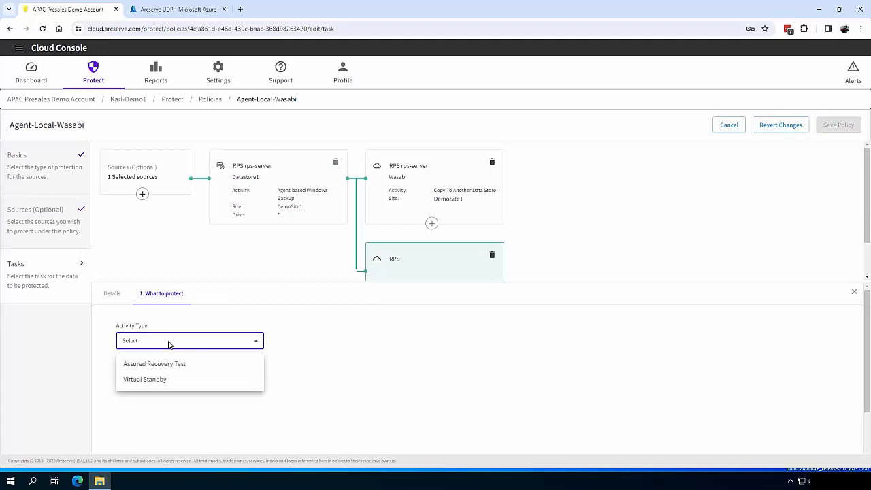
{"action": "left_click", "coordinate": [156, 379]}
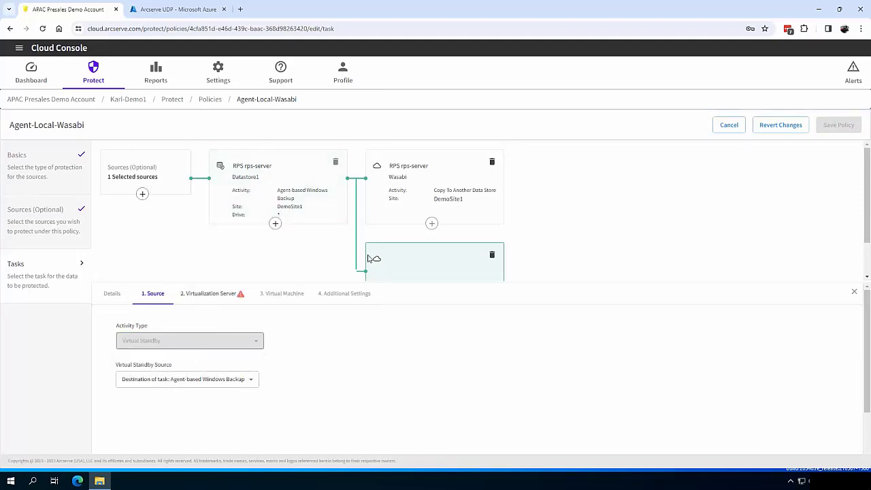
Target Azure with resource group Default-Storage-AustraliaEast in region Australia East
{"action": "left_click", "coordinate": [213, 293]}
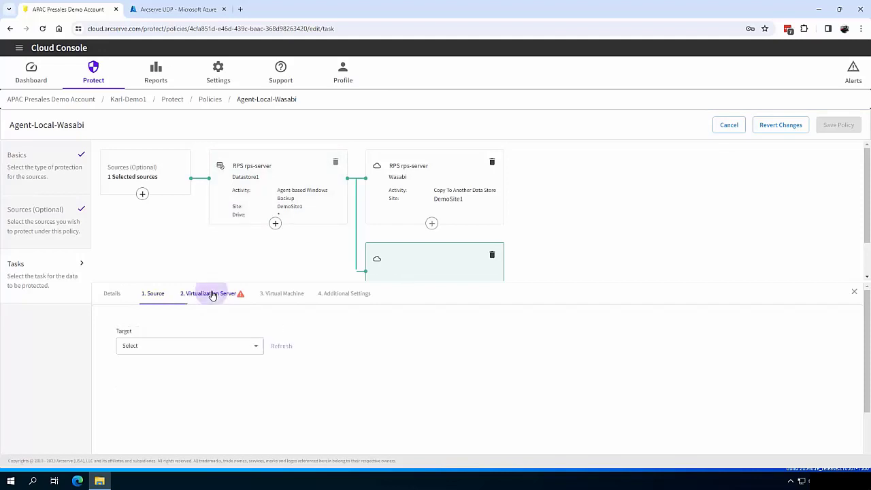
{"action": "left_click", "coordinate": [185, 346]}
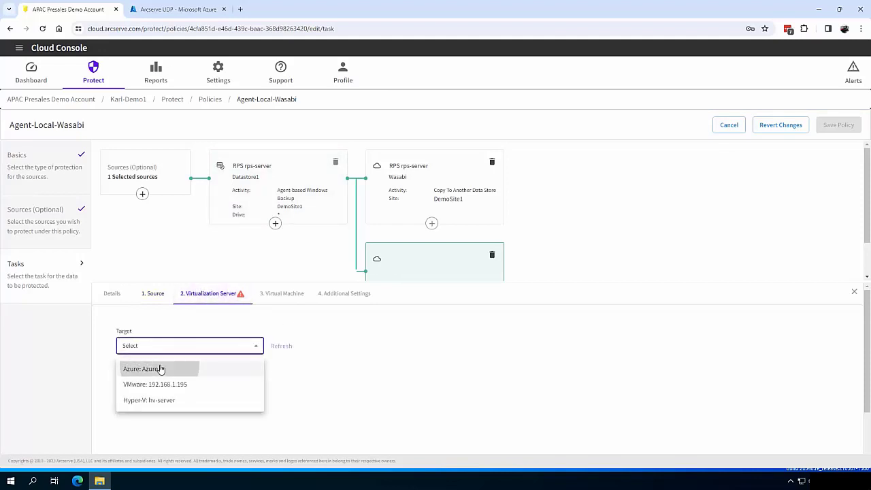
{"action": "left_click", "coordinate": [160, 368]}
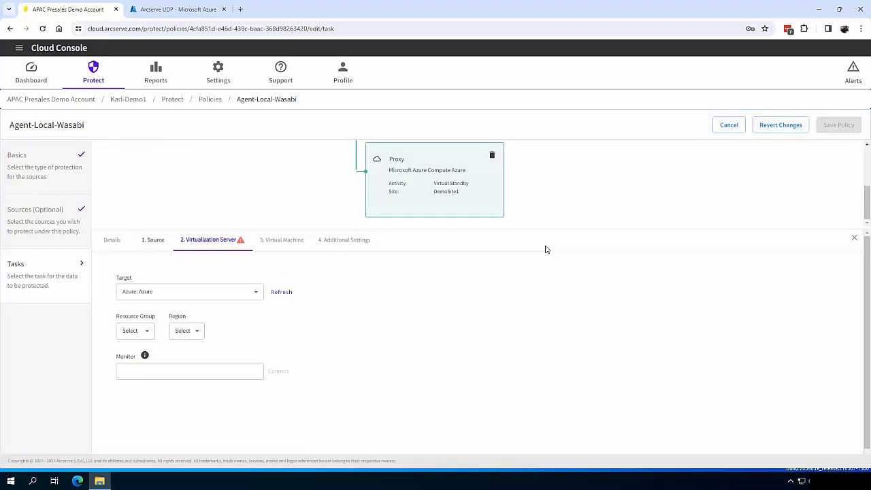
{"action": "left_click", "coordinate": [140, 325]}
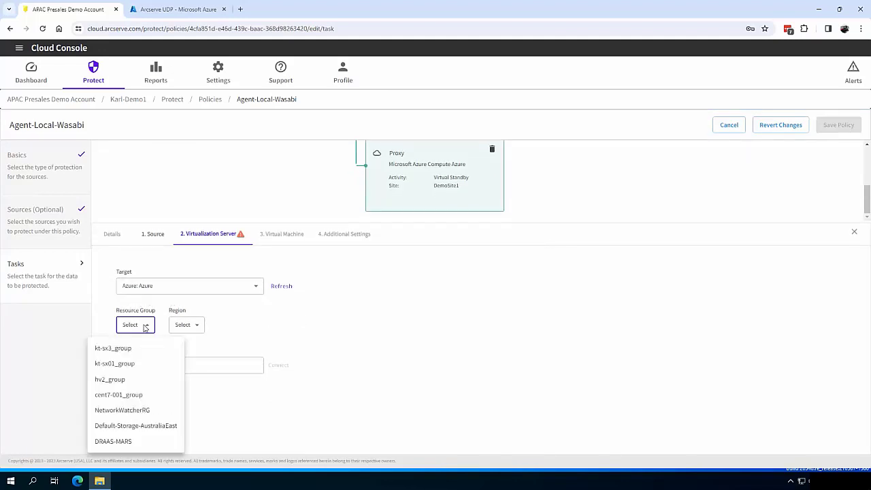
{"action": "left_click", "coordinate": [156, 426]}
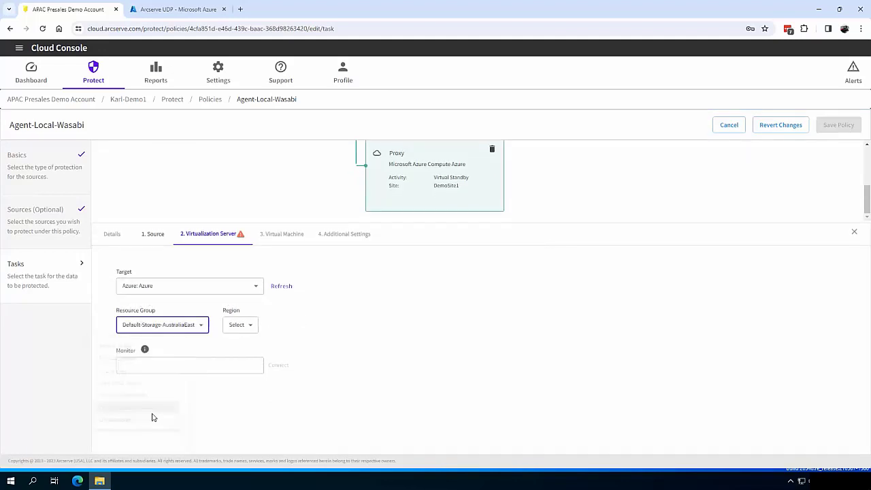
{"action": "left_click", "coordinate": [239, 325]}
{"action": "scroll", "coordinate": [245, 375], "scroll_direction": "down", "scroll_amount": 5}
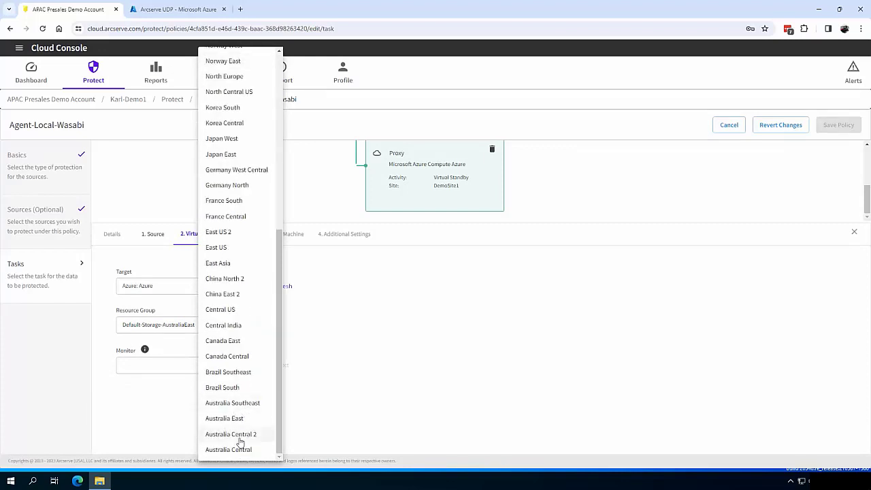
{"action": "left_click", "coordinate": [249, 418]}
Connect monitor rps-server with its credentials and begin editing the VSB_ VM name prefix
{"action": "left_click", "coordinate": [185, 363]}
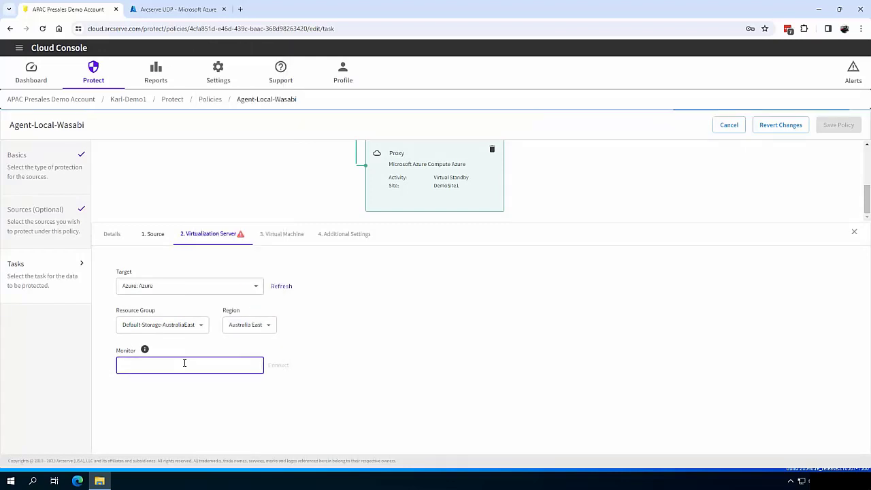
{"action": "type", "text": "192.16"}
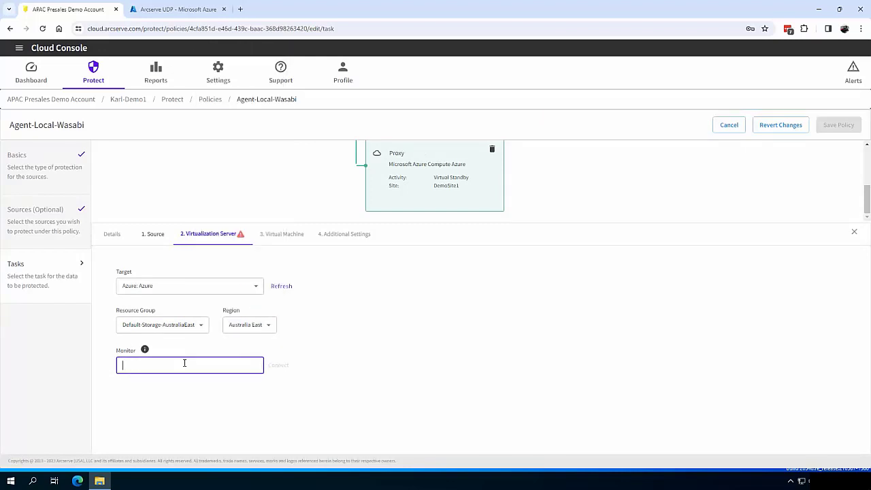
{"action": "type", "text": "rps-server"}
{"action": "left_click", "coordinate": [278, 366]}
{"action": "left_click", "coordinate": [379, 219]}
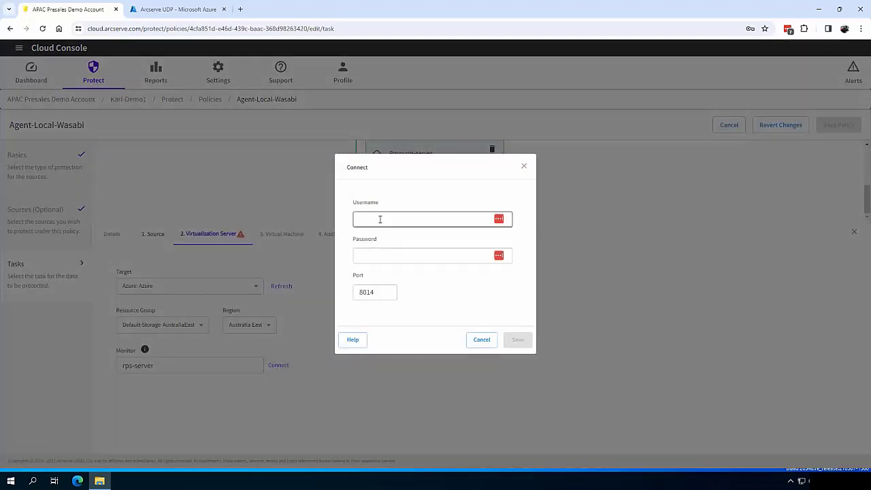
{"action": "triple_click", "coordinate": [380, 219]}
{"action": "left_click", "coordinate": [516, 345]}
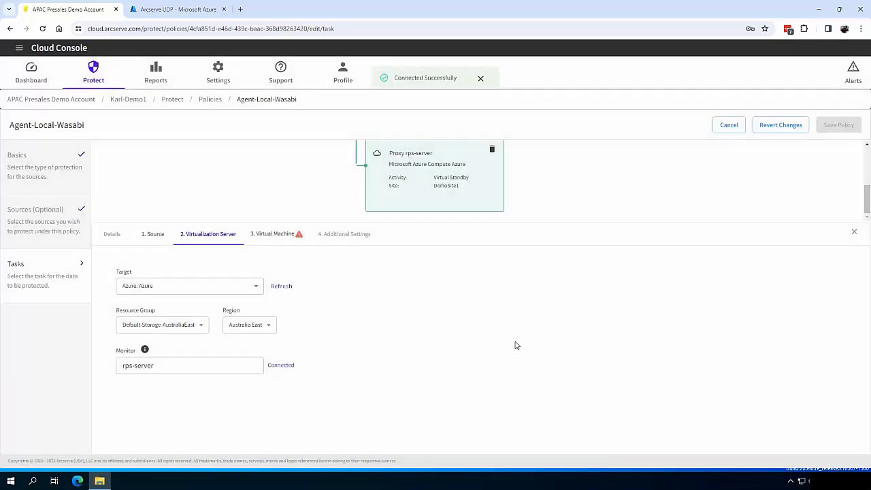
{"action": "left_click", "coordinate": [293, 238]}
{"action": "left_click", "coordinate": [126, 302]}
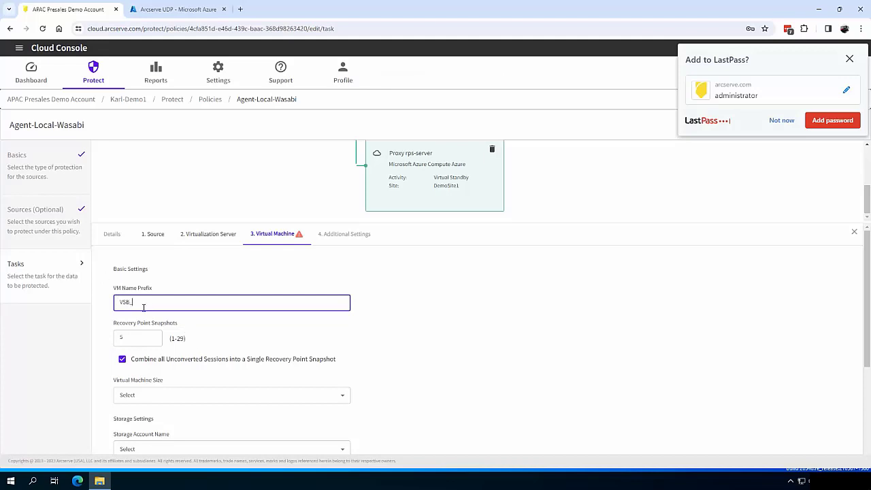
Finish the VSB_ prefix, adjust the recovery point count, and choose VM size Standard_DS2
{"action": "left_click", "coordinate": [415, 326]}
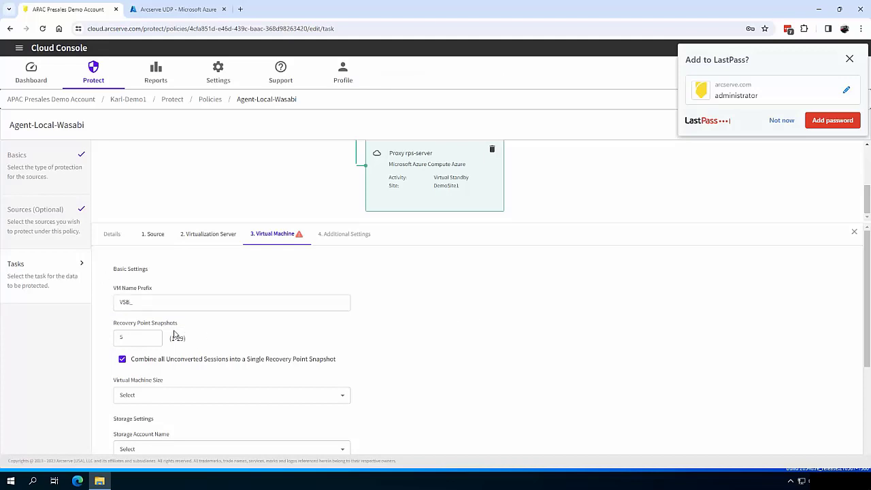
{"action": "scroll", "coordinate": [174, 335], "scroll_direction": "down", "scroll_amount": 2}
{"action": "left_click", "coordinate": [139, 247]}
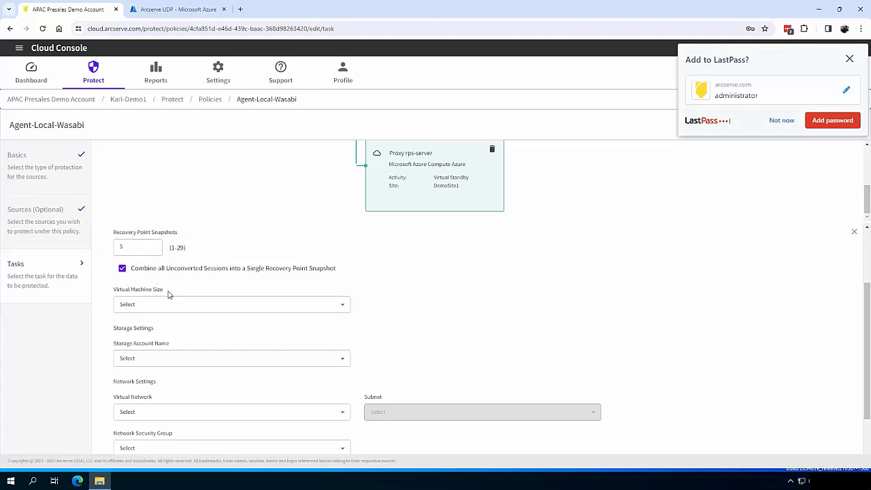
{"action": "left_click", "coordinate": [201, 303]}
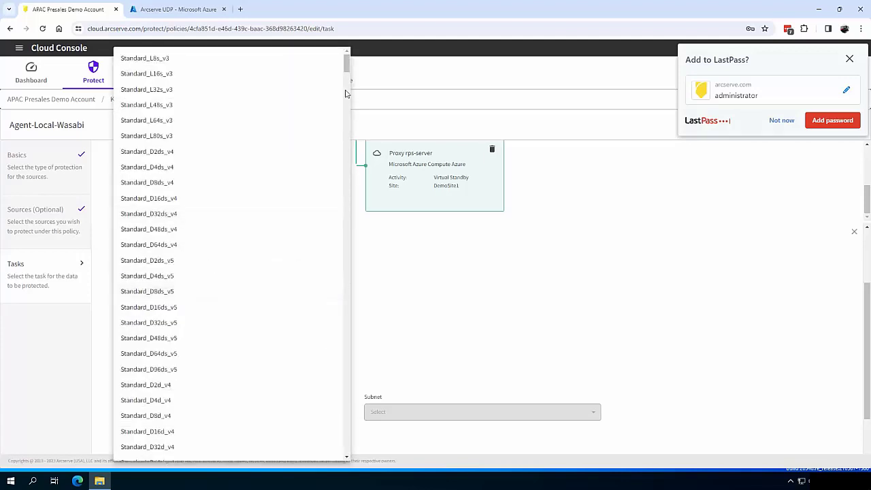
{"action": "left_click", "coordinate": [189, 365]}
Use network Default-Storage-AustraliaEast-vnet, security group ones001-nsg and subnet 10.1.0.0/24
{"action": "left_click", "coordinate": [190, 389]}
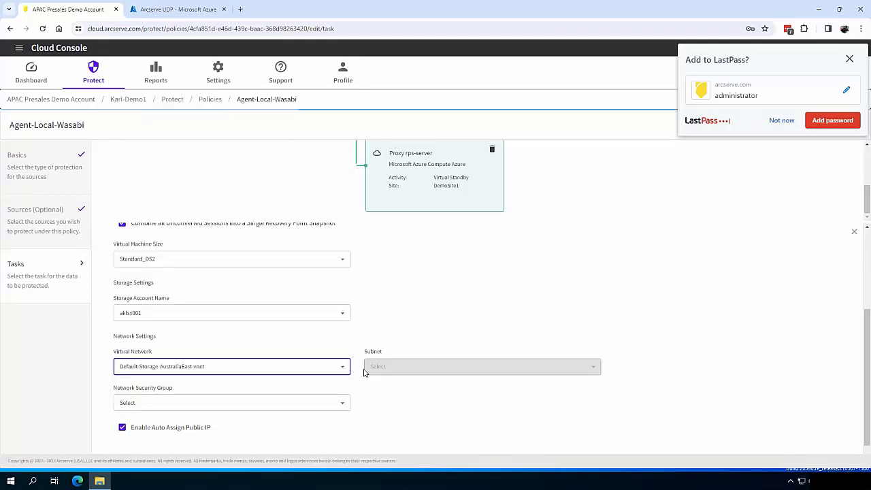
{"action": "left_click", "coordinate": [192, 405]}
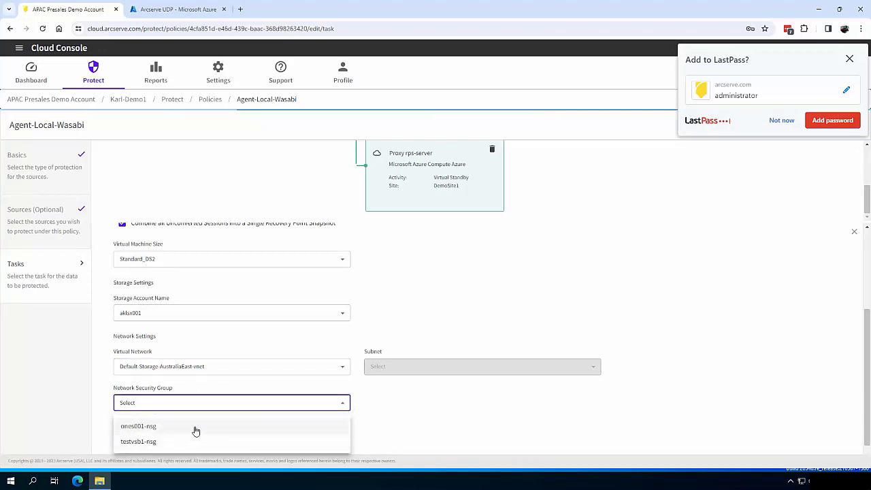
{"action": "left_click", "coordinate": [194, 427]}
{"action": "left_click", "coordinate": [418, 366]}
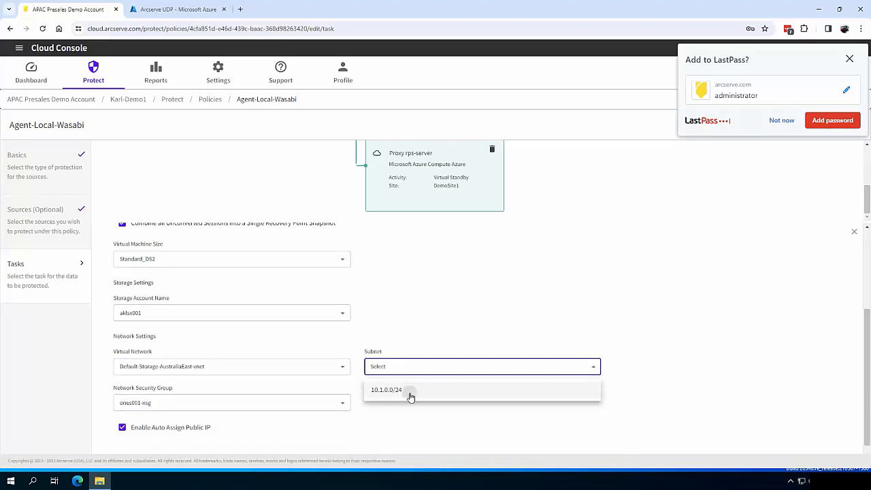
{"action": "left_click", "coordinate": [410, 393]}
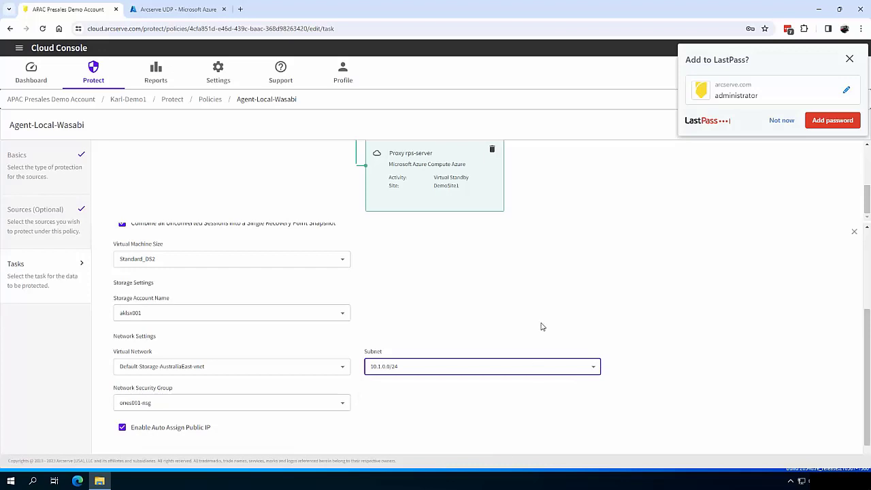
{"action": "scroll", "coordinate": [610, 335], "scroll_direction": "up", "scroll_amount": 2}
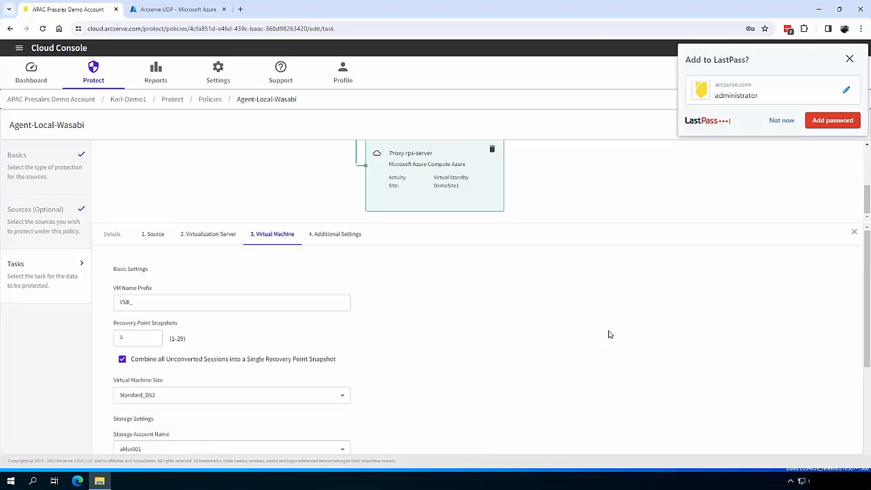
{"action": "left_click", "coordinate": [344, 237]}
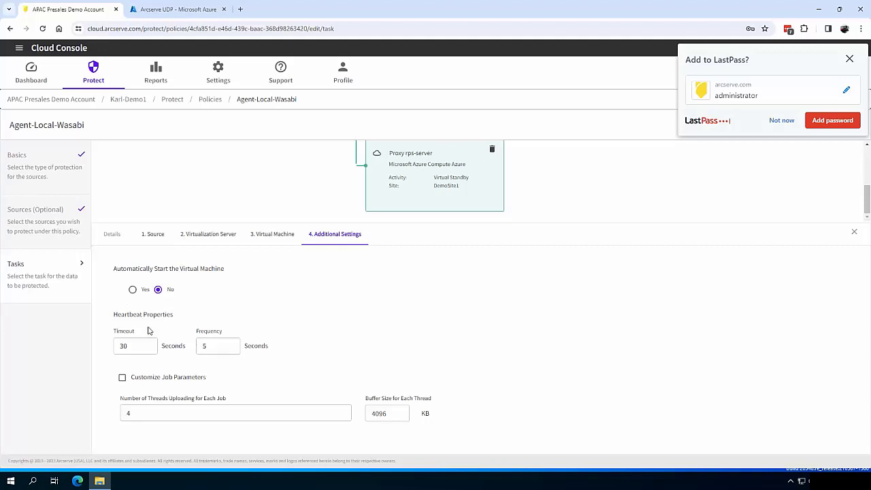
Save and deploy Agent-Local-Wasabi, then open Agentless-Local-Wasabi for editing
{"action": "left_click", "coordinate": [849, 59]}
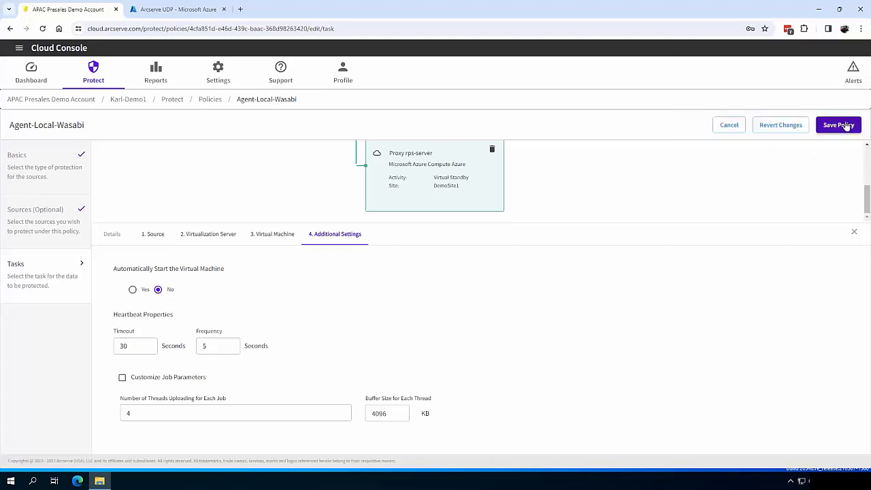
{"action": "left_click", "coordinate": [846, 125]}
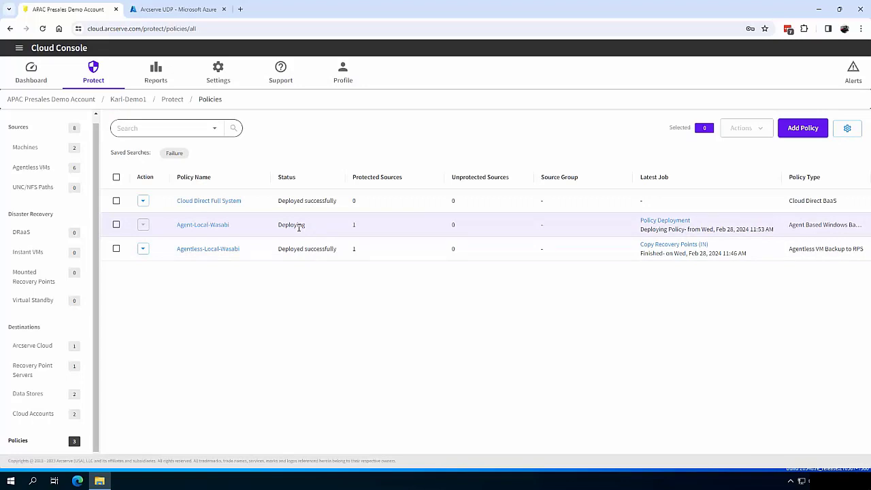
{"action": "left_click", "coordinate": [218, 250]}
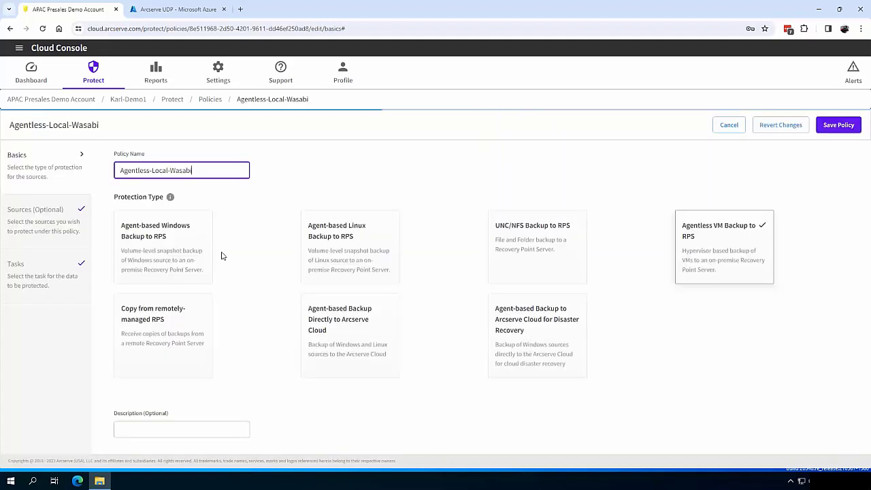
In the policy's tasks, add a Virtual Standby task after the backup task
{"action": "left_click", "coordinate": [32, 280]}
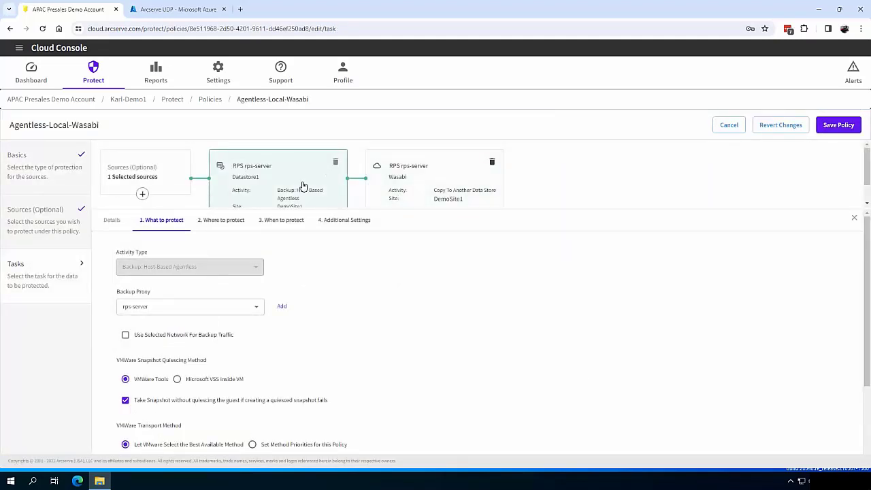
{"action": "left_click_drag", "start_coordinate": [533, 208], "coordinate": [536, 259]}
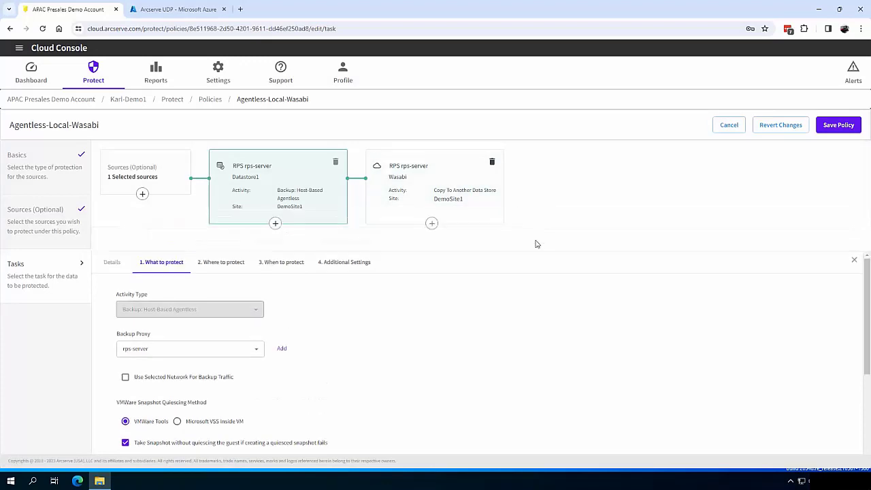
{"action": "left_click", "coordinate": [275, 225]}
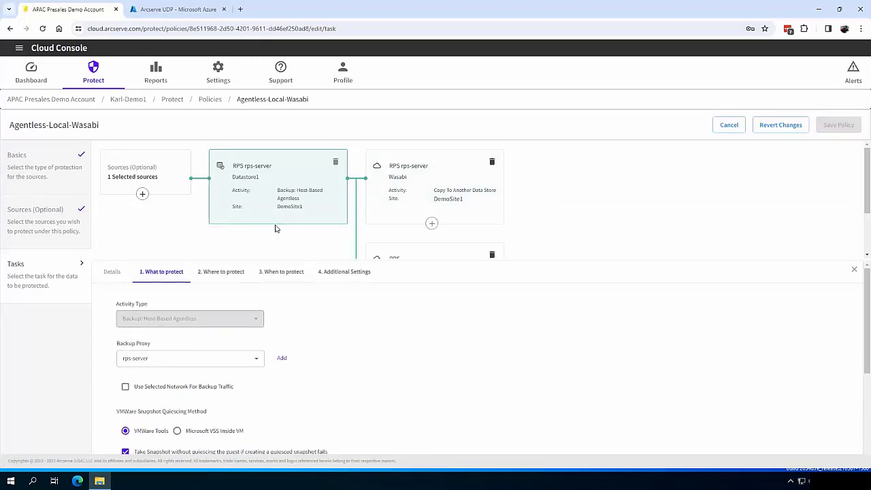
{"action": "left_click", "coordinate": [436, 255]}
{"action": "left_click", "coordinate": [217, 318]}
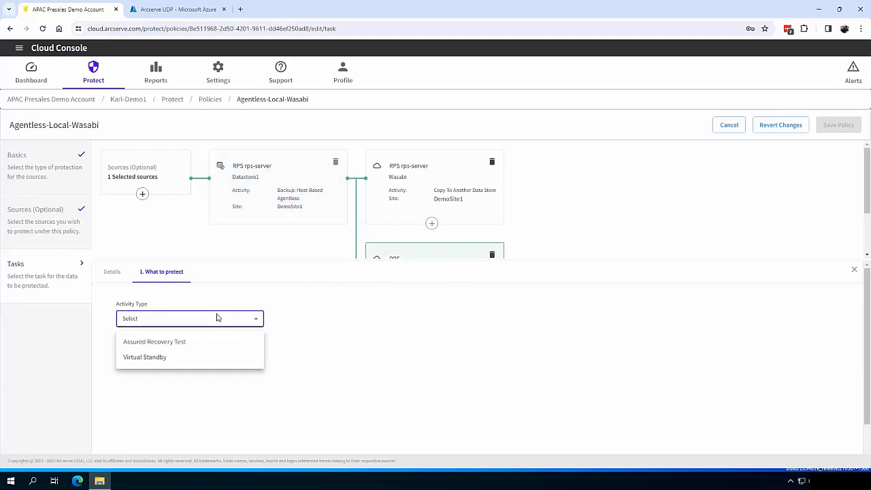
{"action": "left_click", "coordinate": [175, 360]}
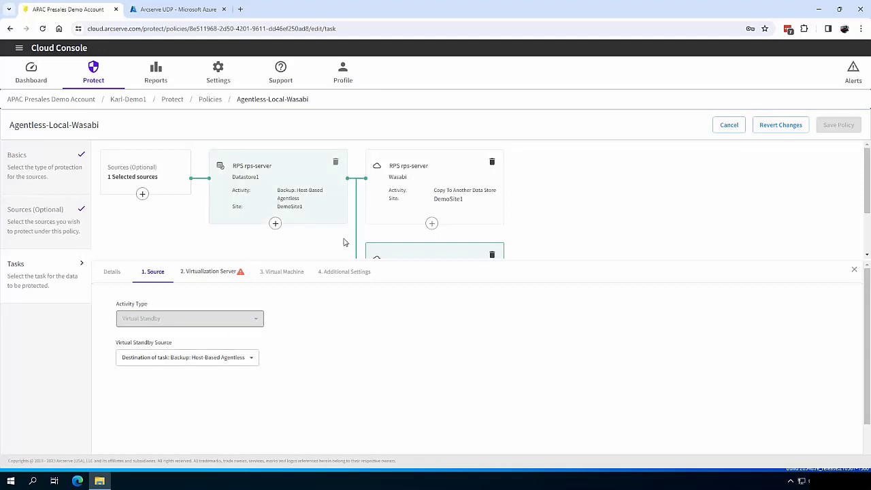
Target Azure with resource group Default-Storage-AustraliaEast in region Australia East
{"action": "left_click", "coordinate": [223, 271]}
{"action": "left_click", "coordinate": [170, 322]}
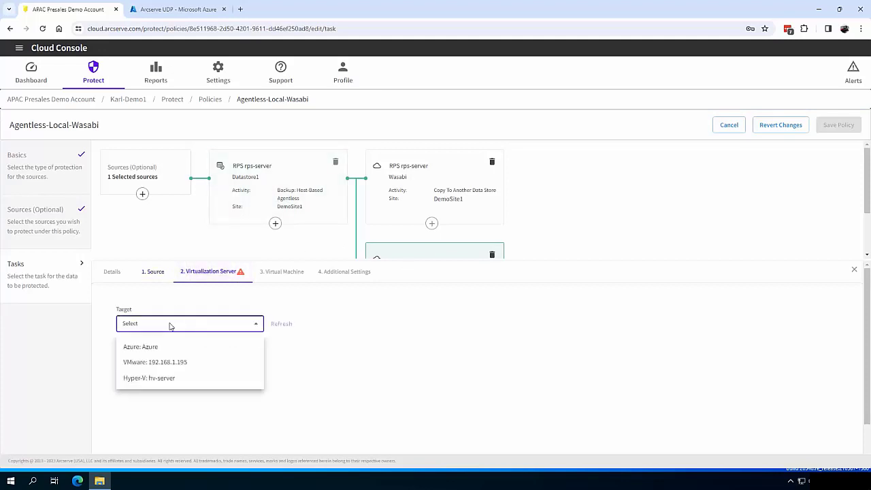
{"action": "left_click", "coordinate": [165, 350]}
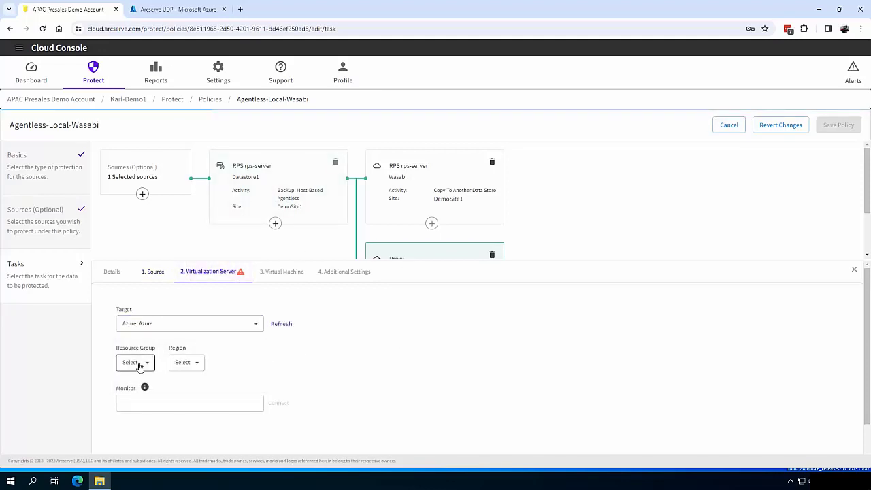
{"action": "left_click", "coordinate": [138, 364]}
{"action": "left_click", "coordinate": [156, 434]}
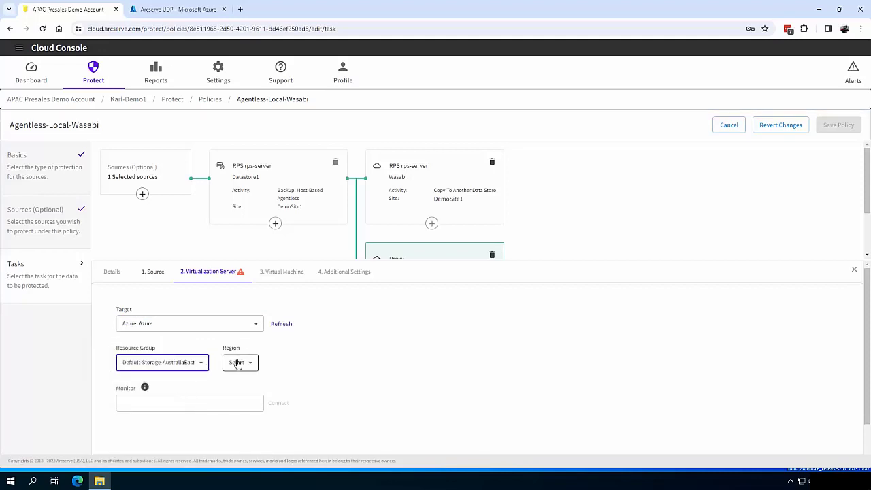
{"action": "left_click", "coordinate": [238, 362]}
{"action": "scroll", "coordinate": [247, 412], "scroll_direction": "down", "scroll_amount": 5}
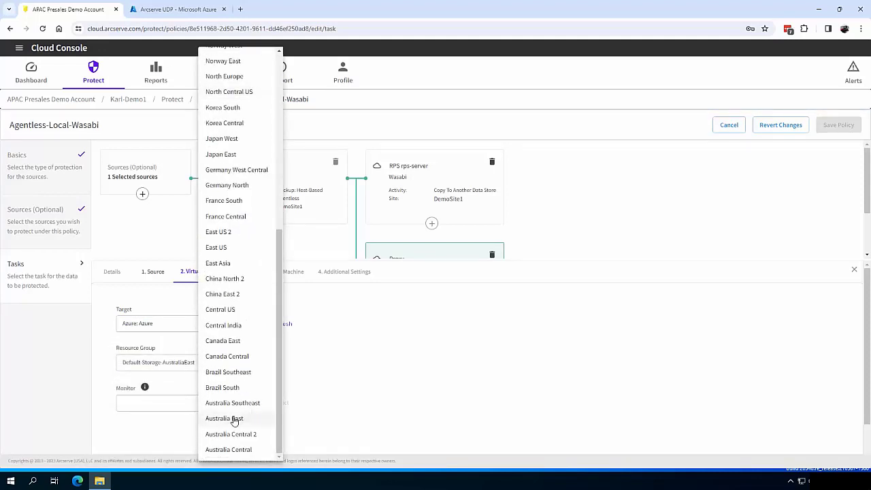
{"action": "left_click", "coordinate": [232, 424]}
Connect monitor rps-server by pasting its name and entering the account password
{"action": "left_click", "coordinate": [181, 402]}
{"action": "type", "text": "rps-server"}
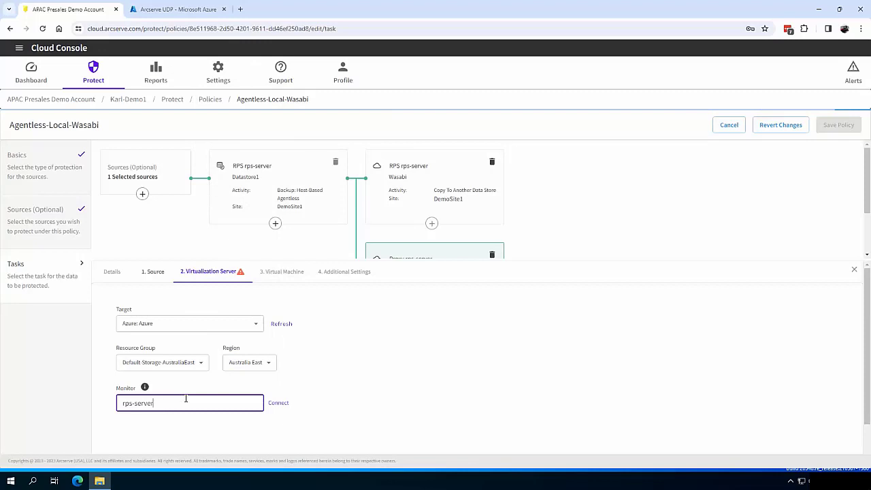
{"action": "left_click", "coordinate": [280, 403]}
{"action": "key", "text": "BackSpace"}
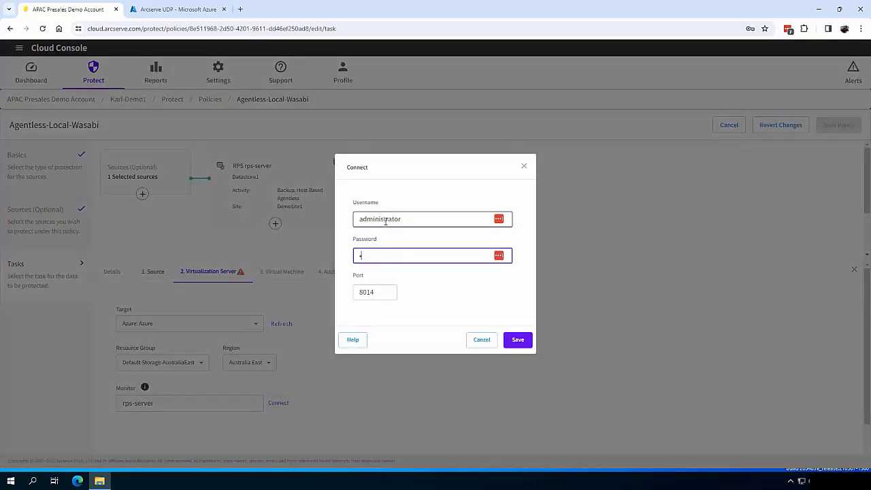
{"action": "type", "text": "•••"}
{"action": "type", "text": "•••••••"}
{"action": "left_click", "coordinate": [515, 342]}
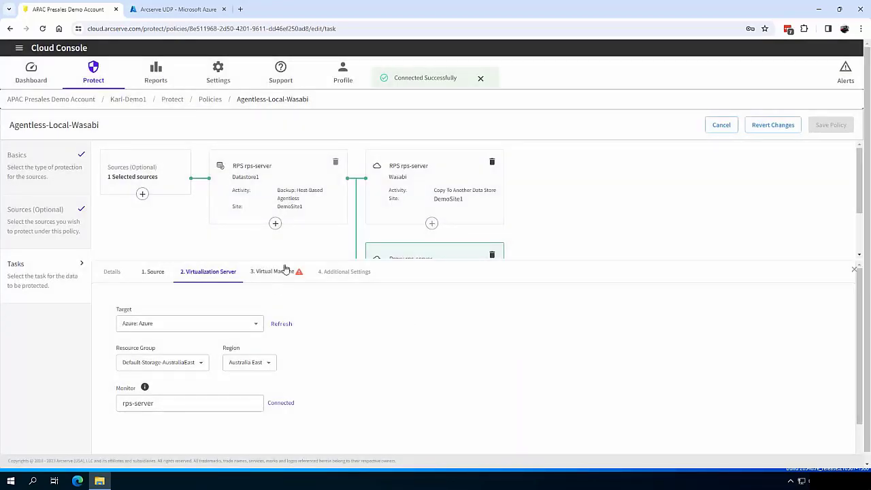
Replace the VM name prefix with VSB on the Virtual Machine tab
{"action": "left_click", "coordinate": [285, 270]}
{"action": "left_click", "coordinate": [118, 342]}
{"action": "left_click_drag", "start_coordinate": [128, 340], "coordinate": [97, 343]}
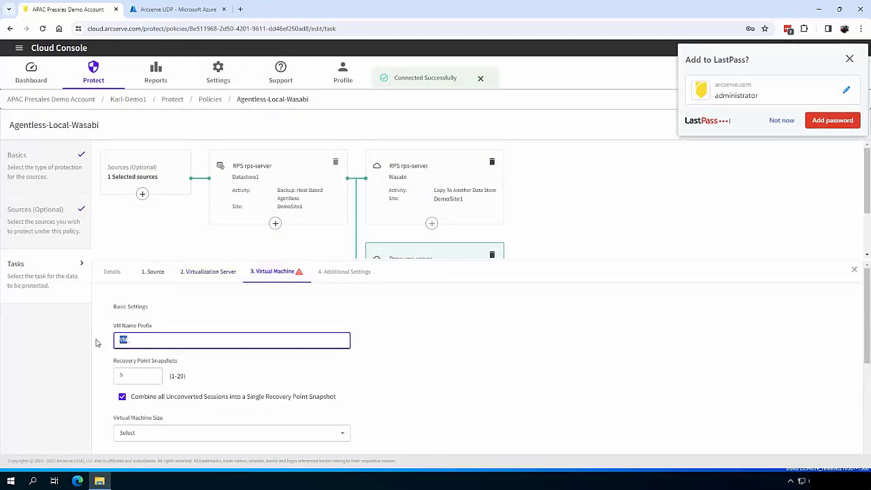
{"action": "type", "text": "VSB"}
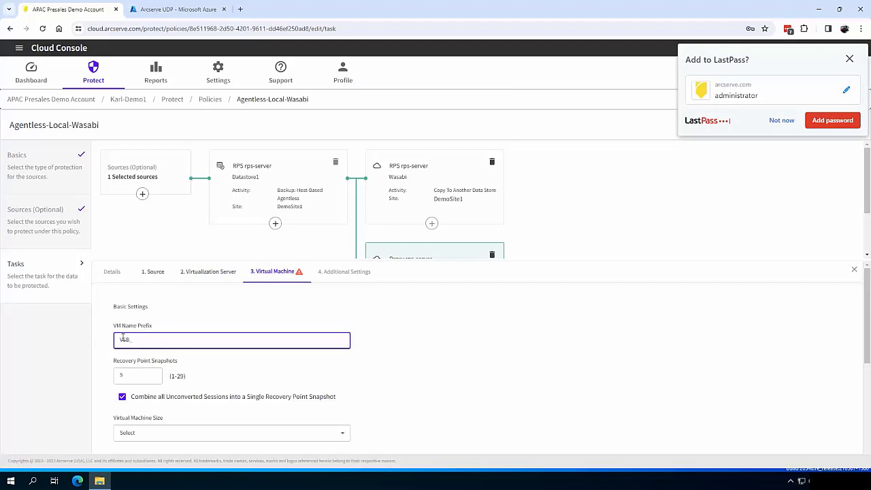
Choose VM size Standard_DS2 and storage account aklsx001
{"action": "scroll", "coordinate": [232, 374], "scroll_direction": "down", "scroll_amount": 2}
{"action": "left_click", "coordinate": [170, 344]}
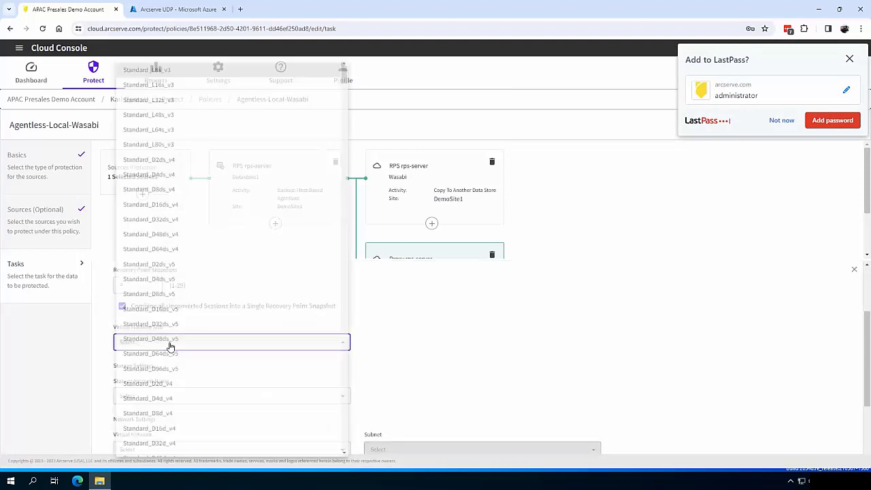
{"action": "scroll", "coordinate": [271, 296], "scroll_direction": "down", "scroll_amount": 10}
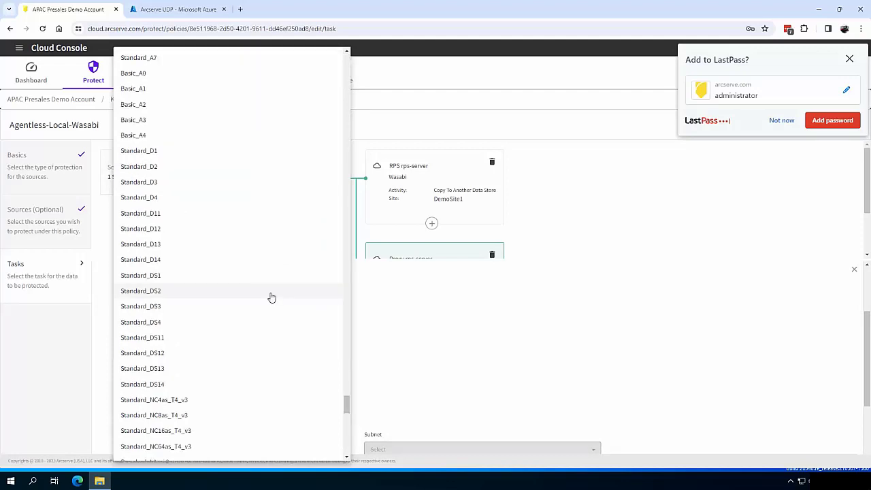
{"action": "left_click", "coordinate": [271, 297]}
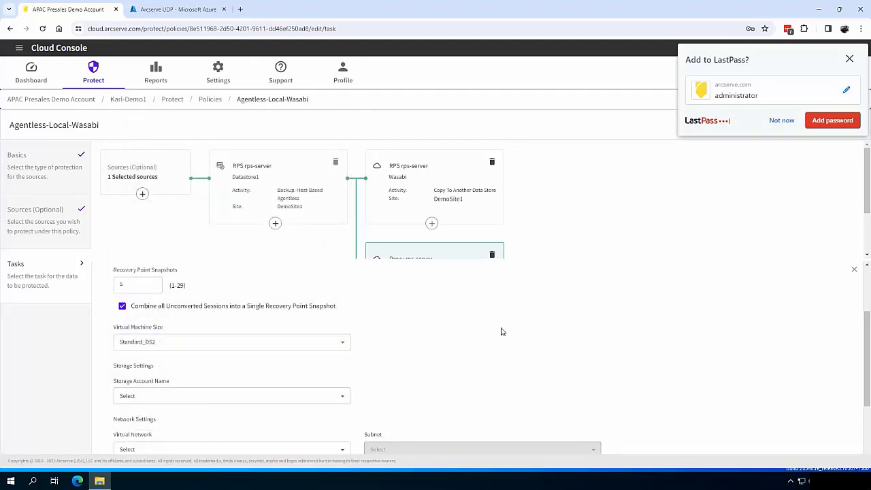
{"action": "scroll", "coordinate": [499, 331], "scroll_direction": "down", "scroll_amount": 2}
{"action": "left_click", "coordinate": [248, 311]}
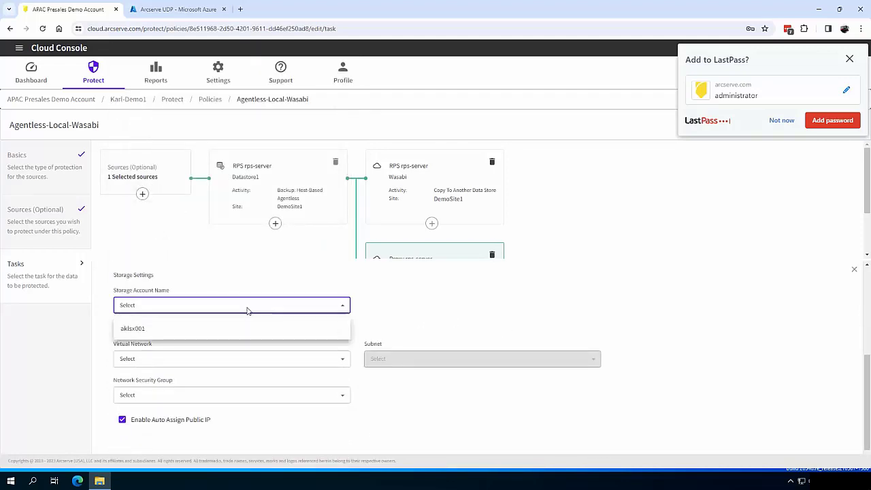
{"action": "left_click", "coordinate": [196, 329]}
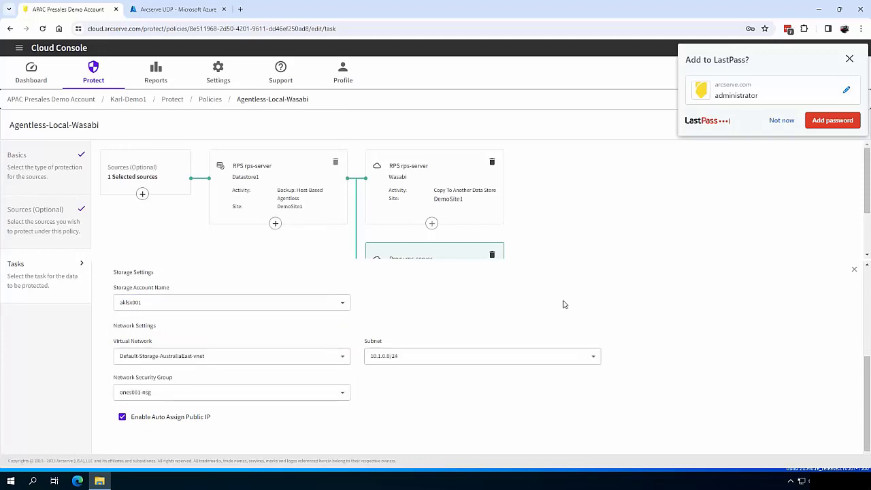
{"action": "scroll", "coordinate": [564, 305], "scroll_direction": "up", "scroll_amount": 2}
Save and deploy Agentless-Local-Wasabi and view the Virtual Standby list
{"action": "left_click", "coordinate": [834, 103]}
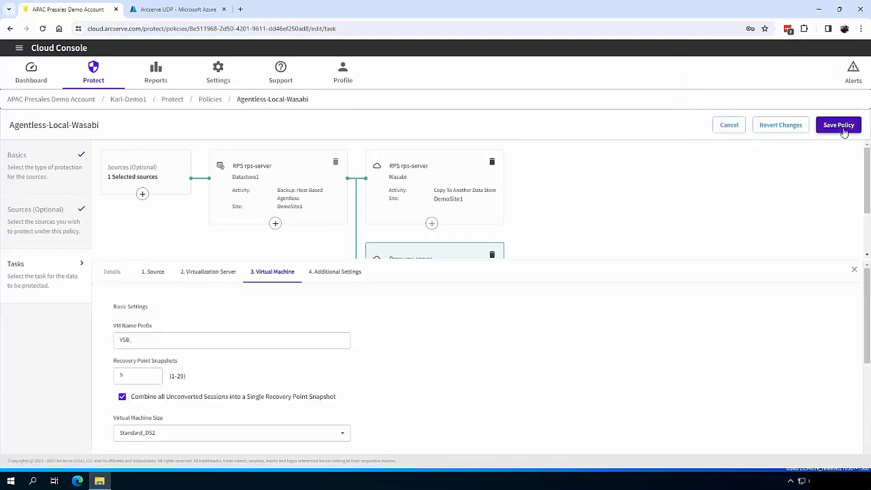
{"action": "left_click", "coordinate": [839, 125]}
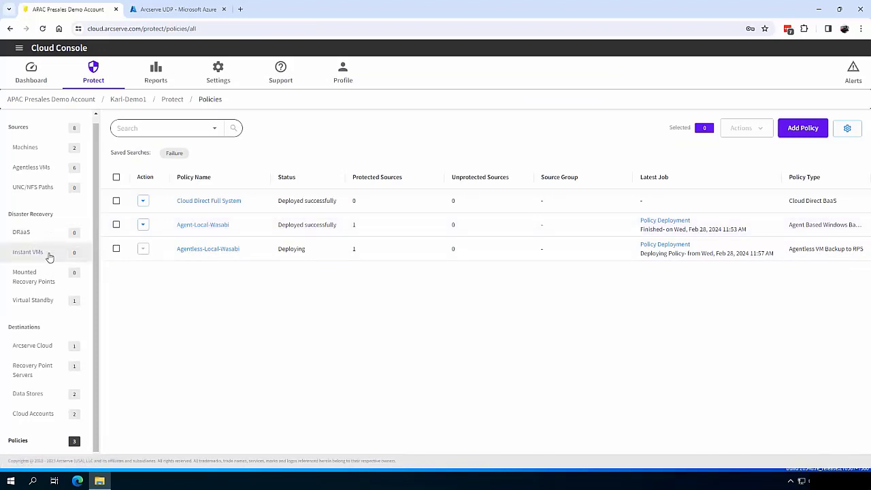
{"action": "left_click", "coordinate": [53, 300]}
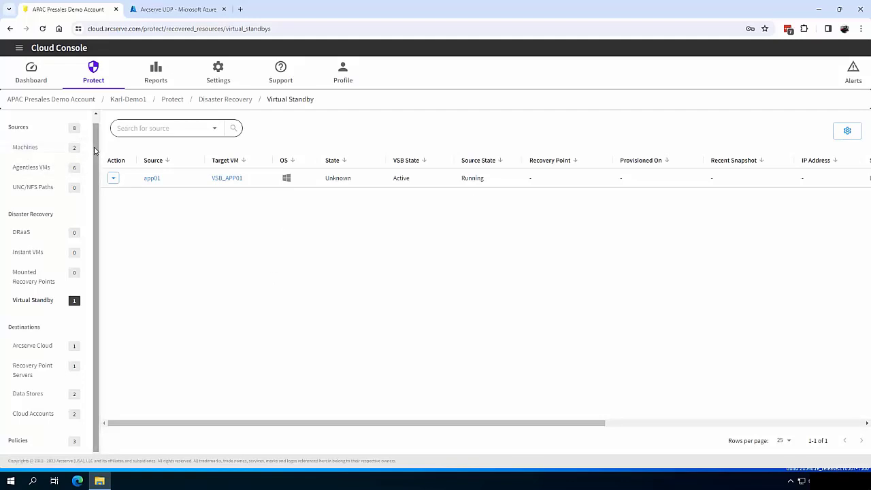
Check the agentless VM sources, then return to Virtual Standby showing 2 VMs
{"action": "scroll", "coordinate": [74, 163], "scroll_direction": "up", "scroll_amount": 1}
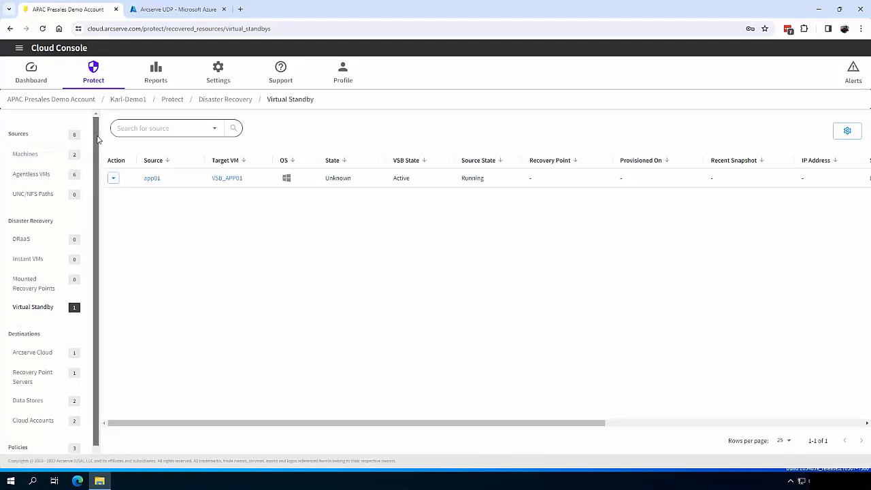
{"action": "left_click", "coordinate": [43, 182]}
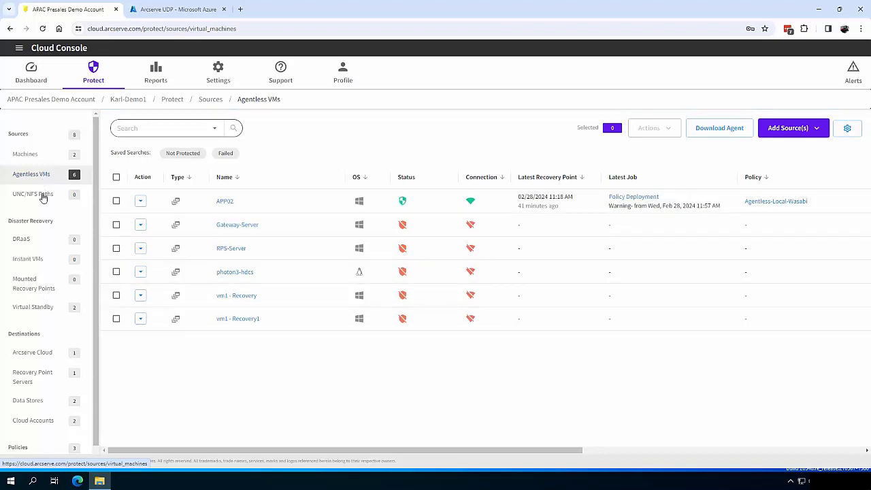
{"action": "left_click", "coordinate": [47, 308]}
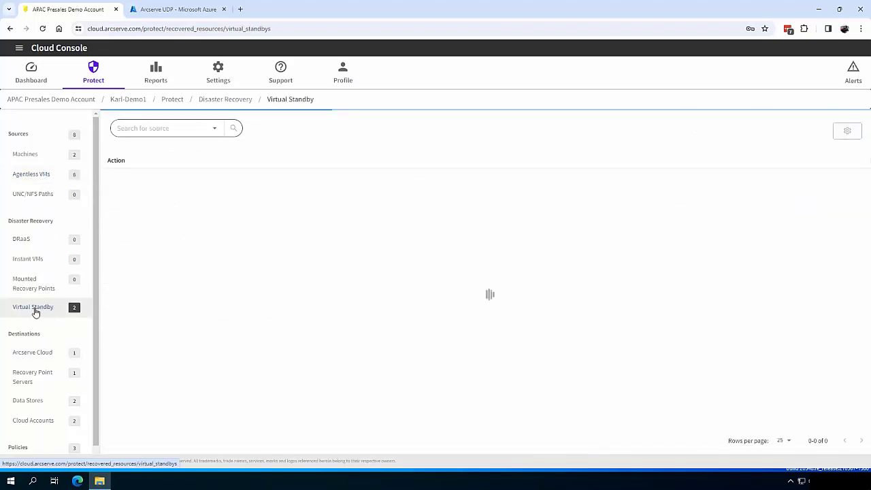
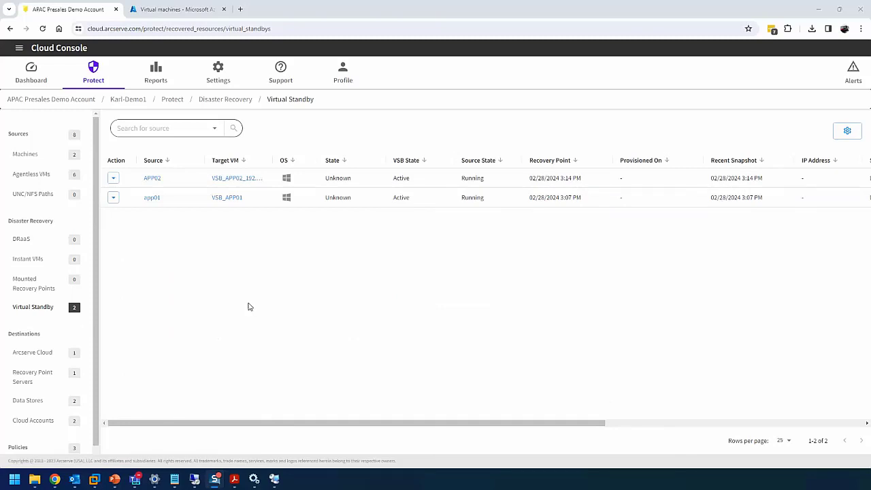
Power on the app01 standby VM from its 02/28/2024 3:07 PM snapshot
{"action": "left_click", "coordinate": [114, 198]}
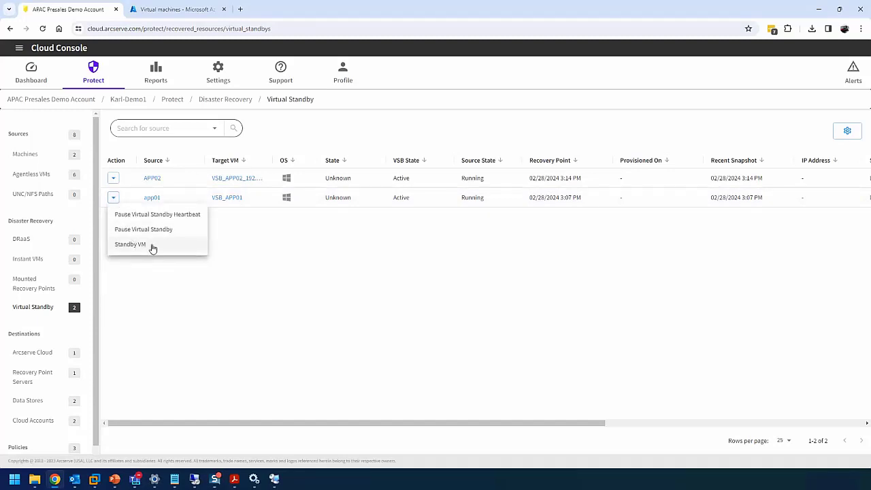
{"action": "left_click", "coordinate": [194, 9]}
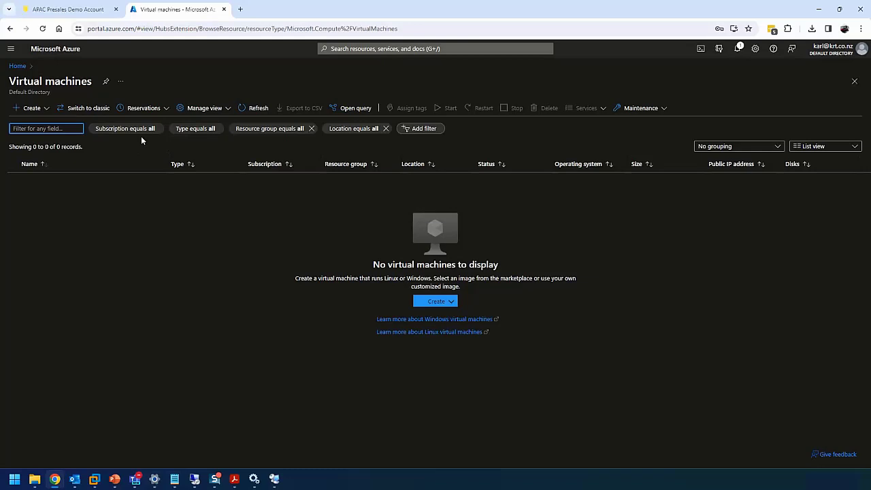
{"action": "left_click", "coordinate": [253, 109]}
{"action": "left_click", "coordinate": [68, 9]}
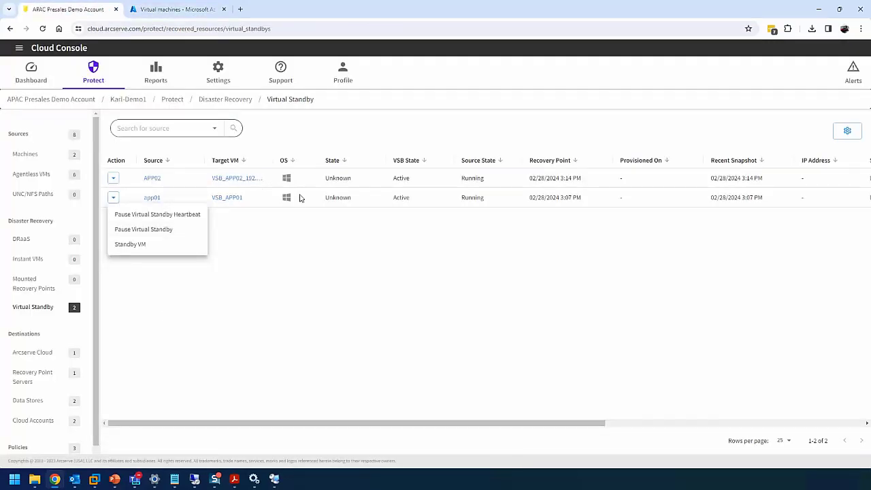
{"action": "left_click", "coordinate": [146, 246]}
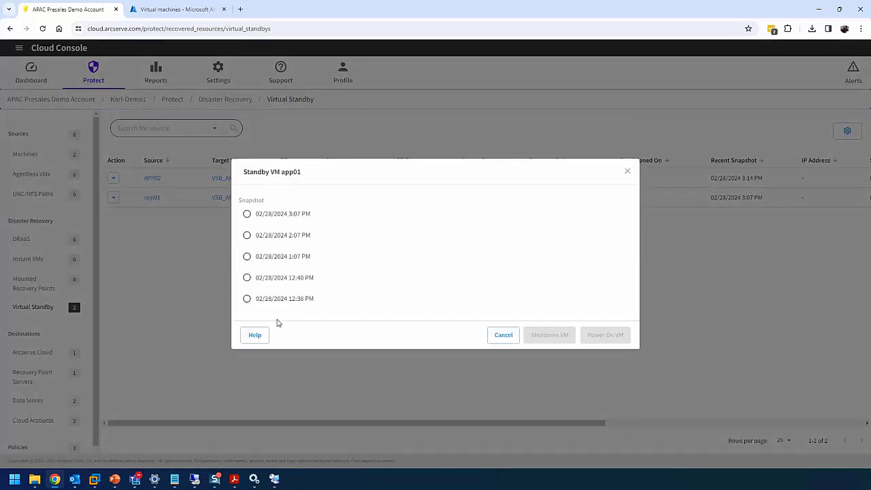
{"action": "left_click", "coordinate": [300, 216]}
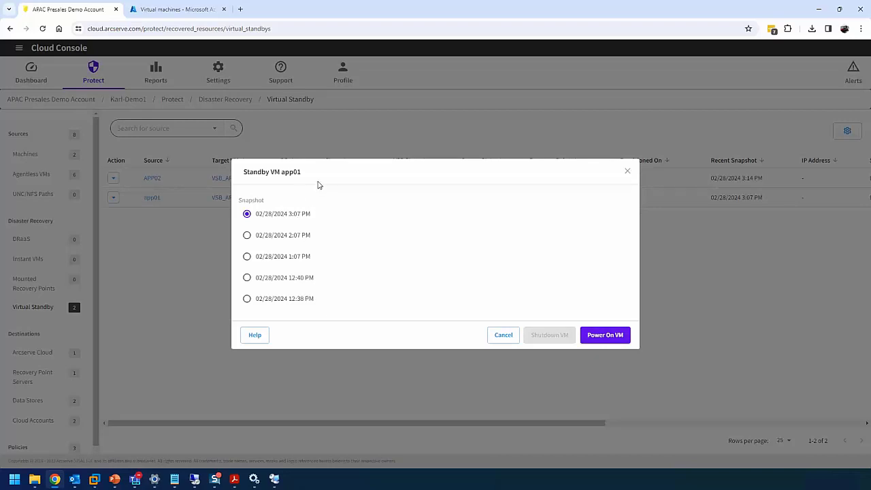
{"action": "left_click", "coordinate": [618, 335]}
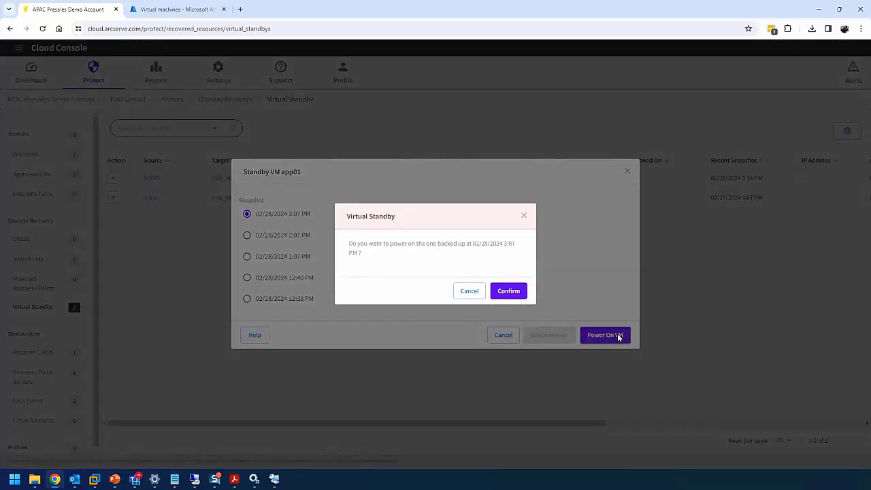
{"action": "left_click", "coordinate": [515, 292]}
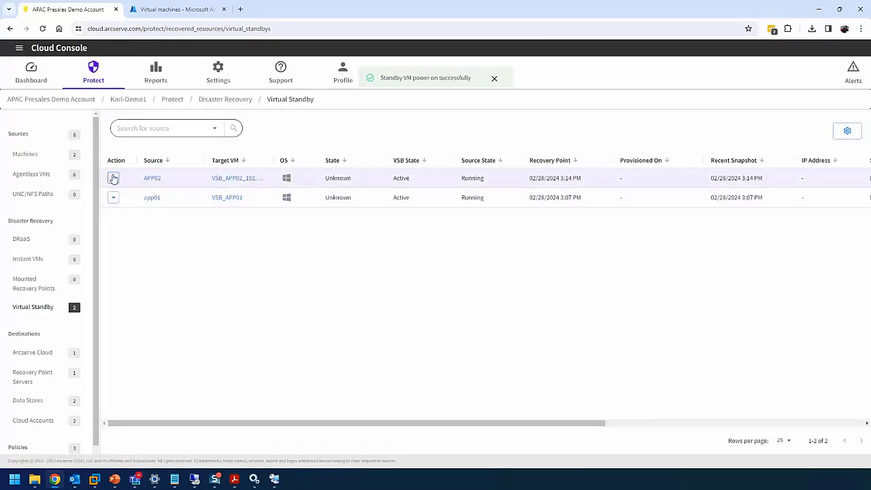
Power on the APP02 standby VM from its 02/28/2024 3:14 PM snapshot
{"action": "left_click", "coordinate": [113, 177]}
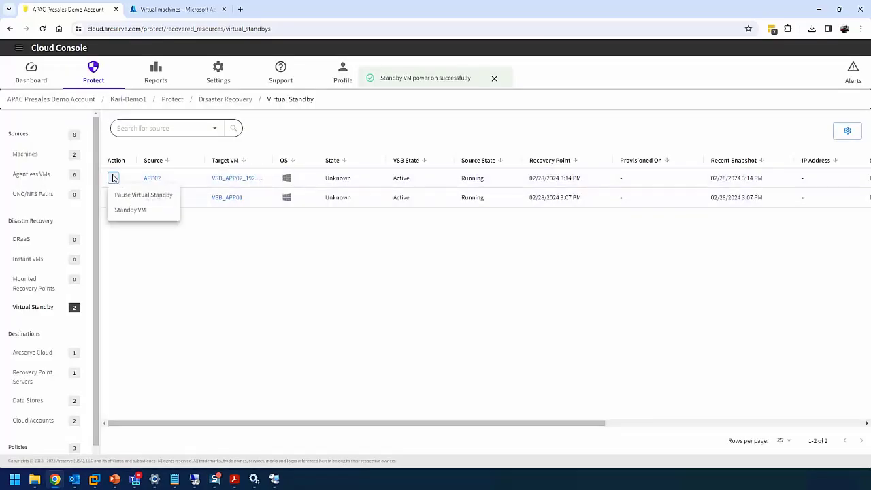
{"action": "left_click", "coordinate": [141, 210]}
{"action": "left_click", "coordinate": [279, 214]}
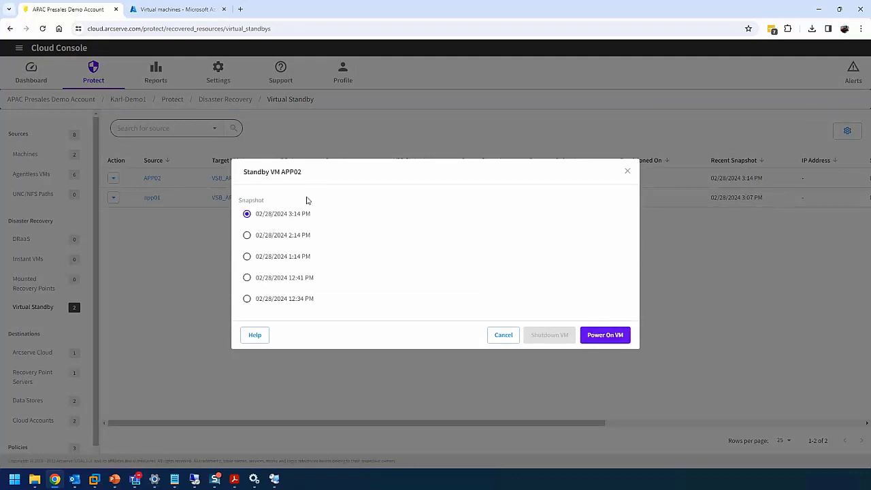
{"action": "left_click", "coordinate": [615, 335]}
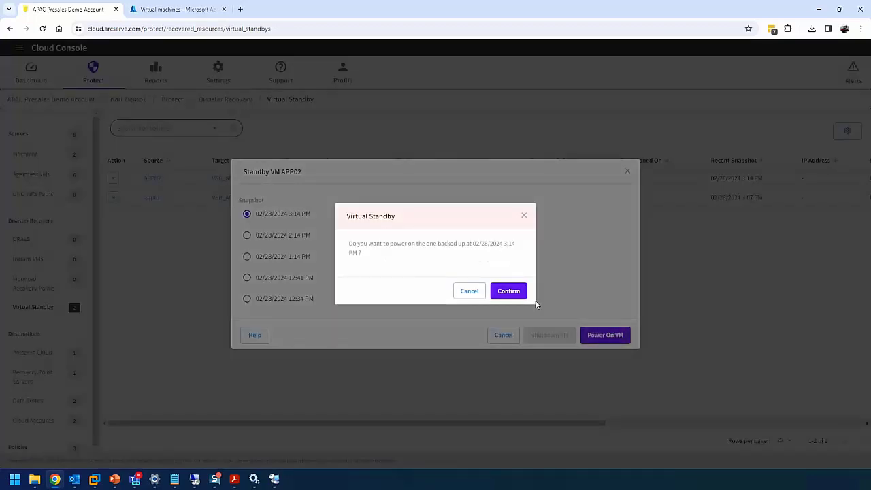
{"action": "left_click", "coordinate": [509, 292]}
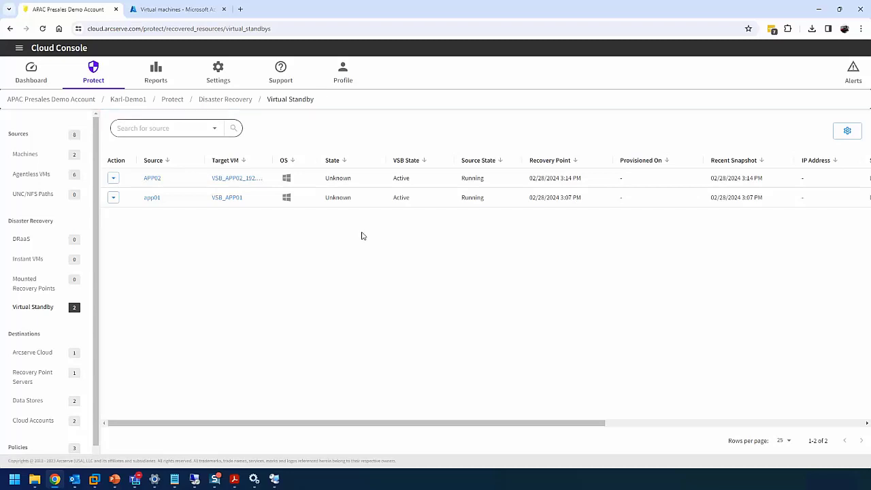
Open Reports > Logs to see the APP02 and app01 power-on submissions
{"action": "left_click", "coordinate": [155, 72]}
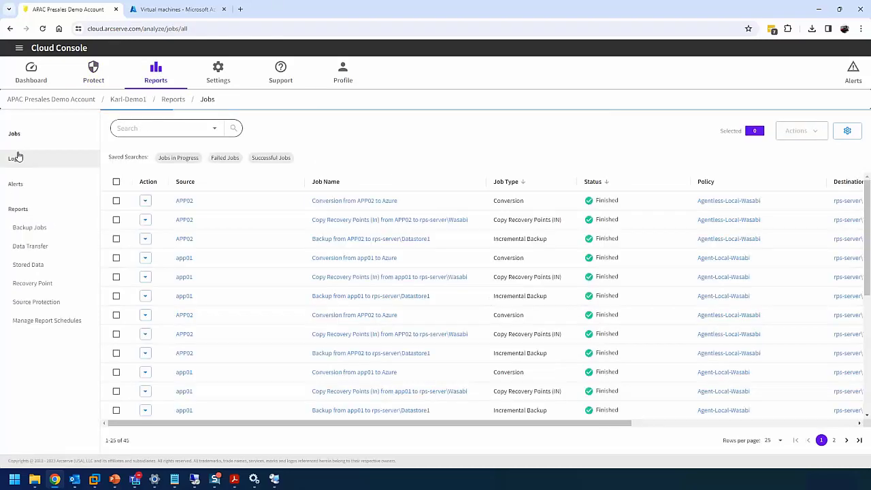
{"action": "left_click", "coordinate": [13, 159]}
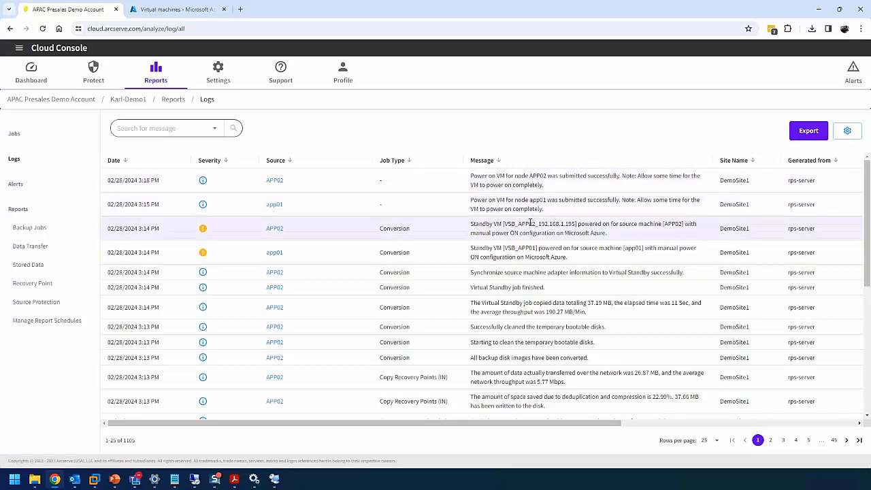
Enable boot diagnostics with a managed storage account on VSB_APP01
{"action": "left_click", "coordinate": [176, 9]}
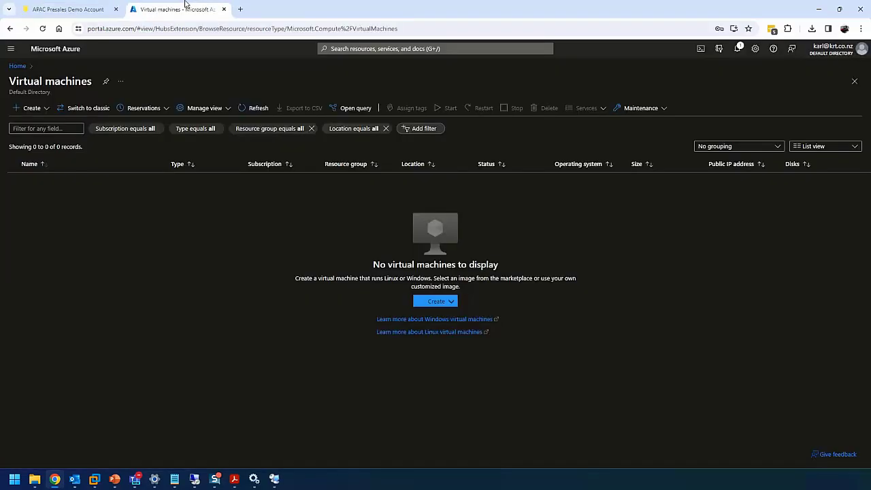
{"action": "left_click", "coordinate": [257, 108]}
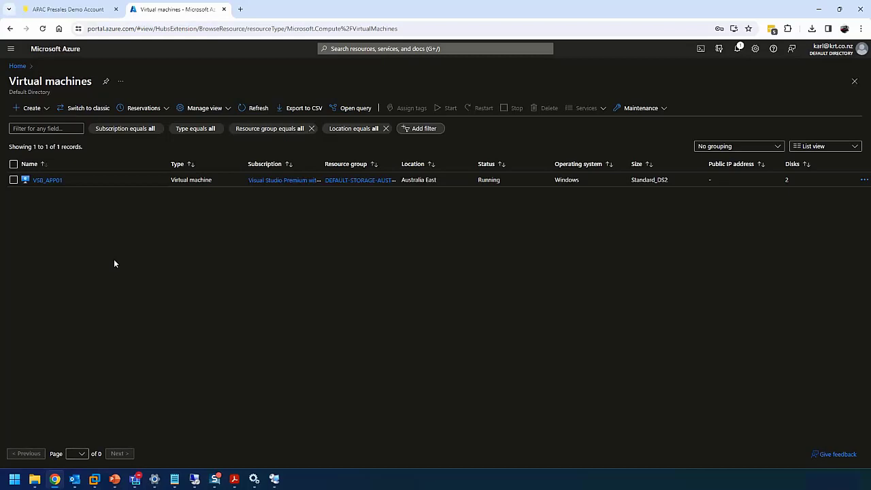
{"action": "left_click", "coordinate": [57, 180]}
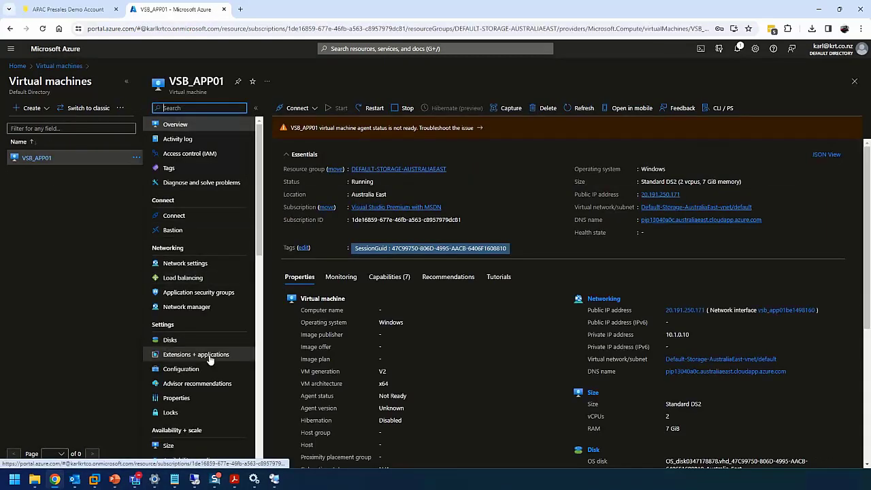
{"action": "scroll", "coordinate": [204, 354], "scroll_direction": "down", "scroll_amount": 3}
{"action": "scroll", "coordinate": [211, 361], "scroll_direction": "down", "scroll_amount": 5}
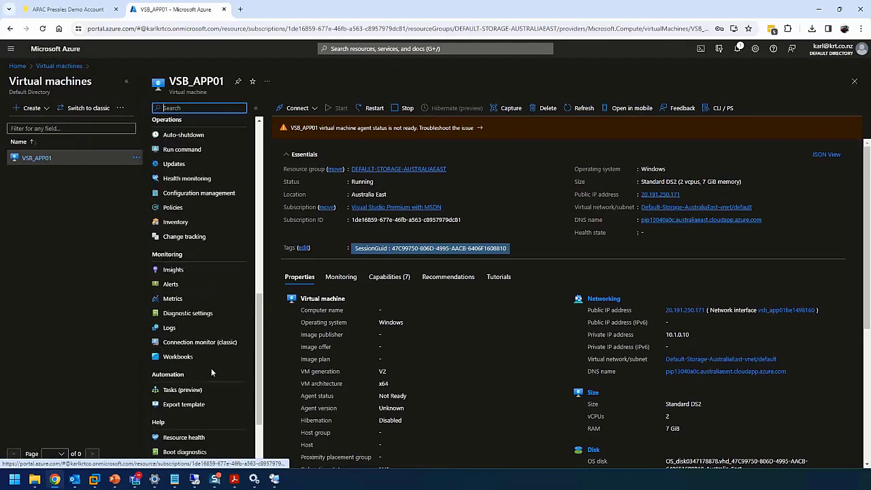
{"action": "left_click", "coordinate": [201, 356]}
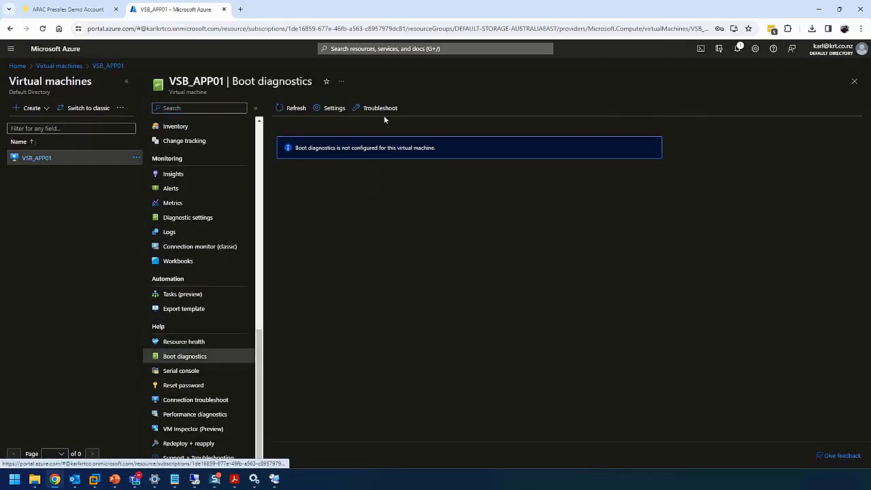
{"action": "left_click", "coordinate": [330, 113]}
{"action": "left_click", "coordinate": [111, 146]}
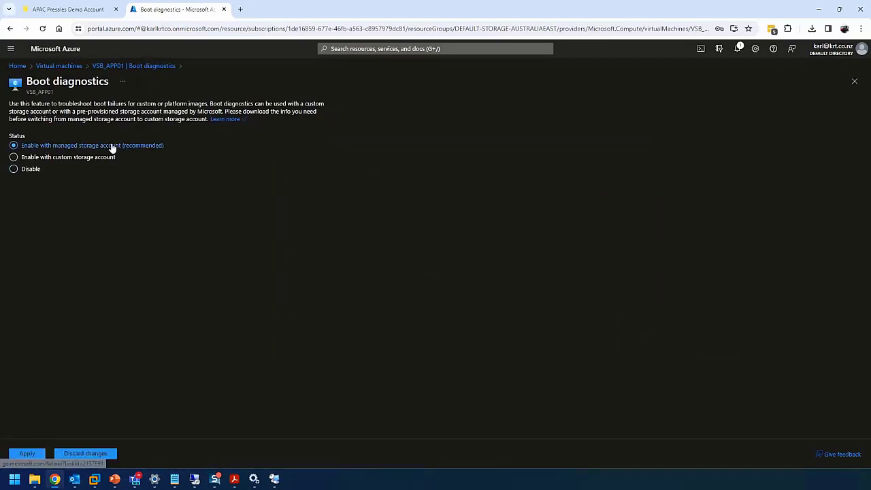
{"action": "left_click", "coordinate": [27, 454]}
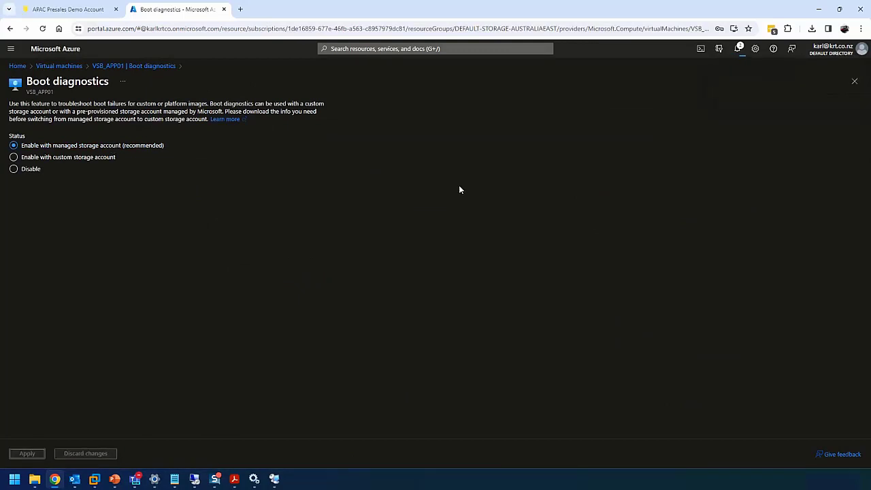
{"action": "left_click", "coordinate": [855, 81]}
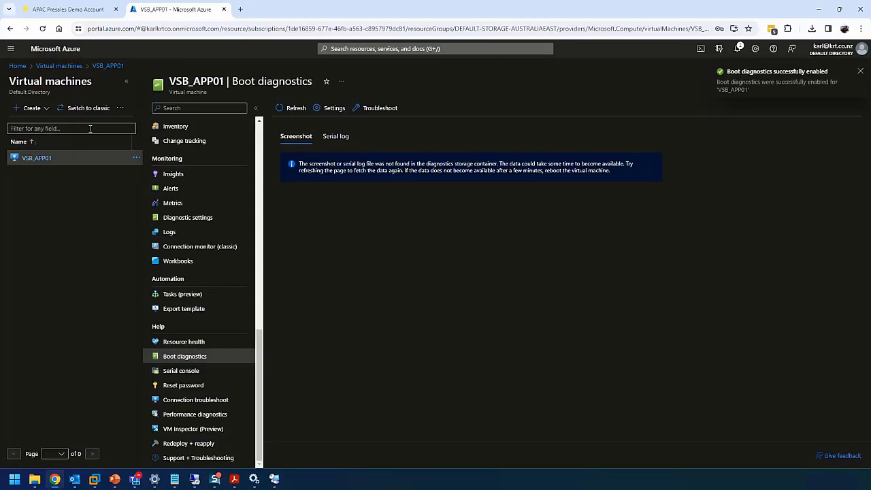
Enable managed-storage boot diagnostics on VSB_APP02_192.168.1.195 and return to VSB_APP01
{"action": "left_click", "coordinate": [72, 66]}
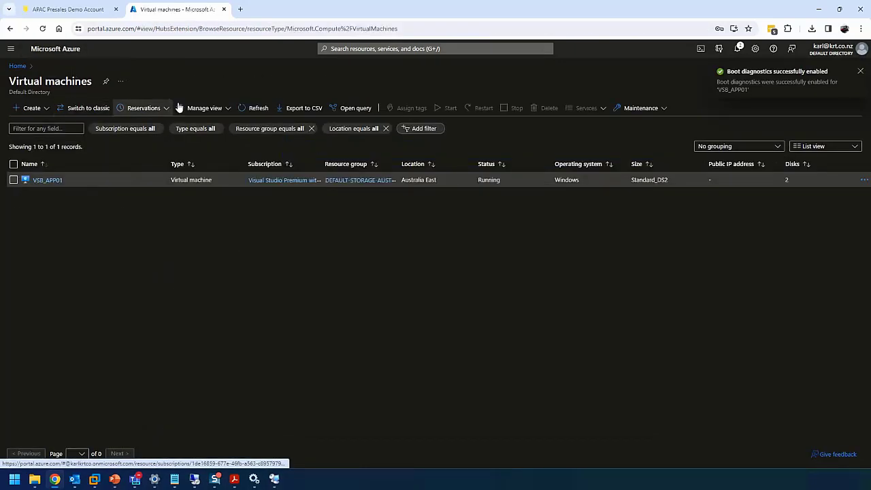
{"action": "left_click", "coordinate": [259, 108]}
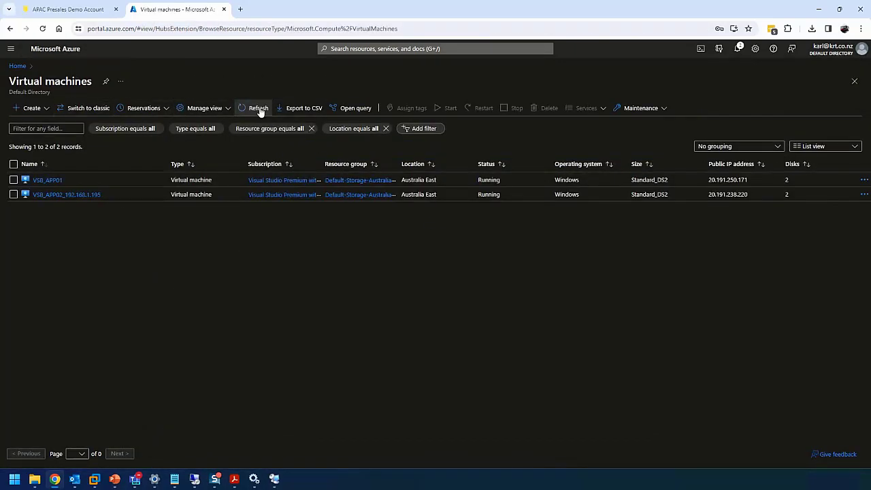
{"action": "left_click", "coordinate": [52, 196]}
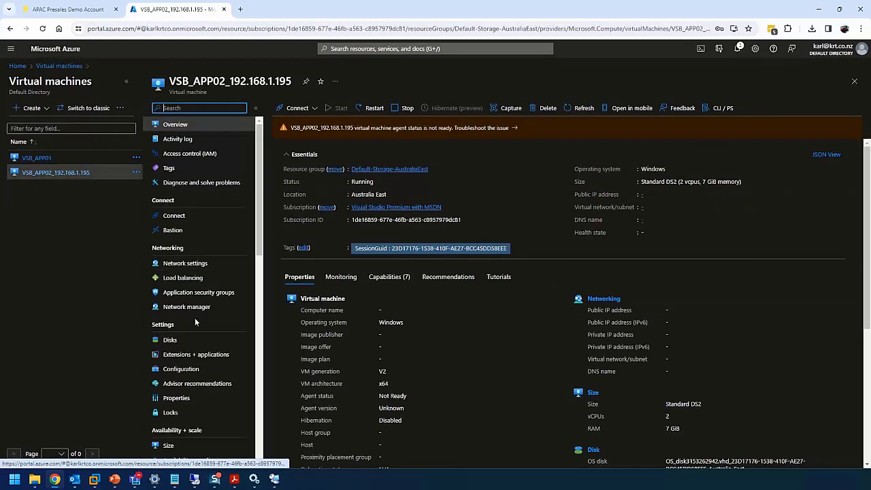
{"action": "scroll", "coordinate": [195, 320], "scroll_direction": "down", "scroll_amount": 10}
{"action": "scroll", "coordinate": [195, 323], "scroll_direction": "down", "scroll_amount": 3}
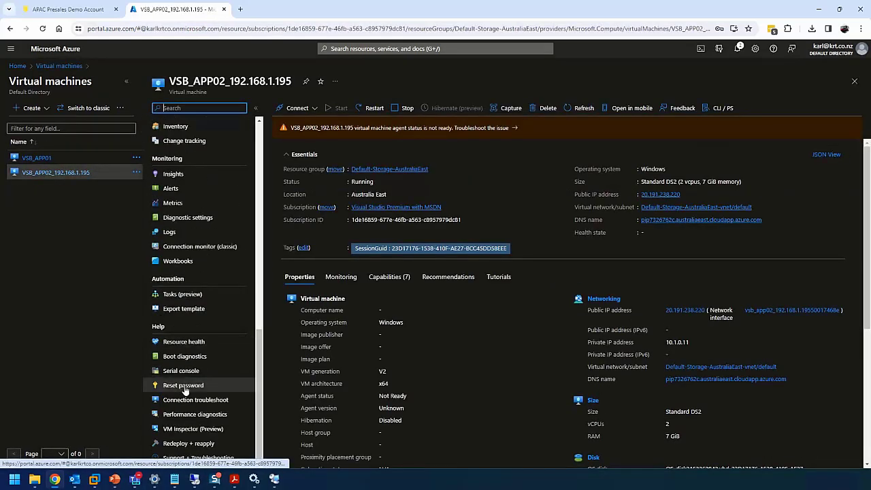
{"action": "left_click", "coordinate": [212, 354]}
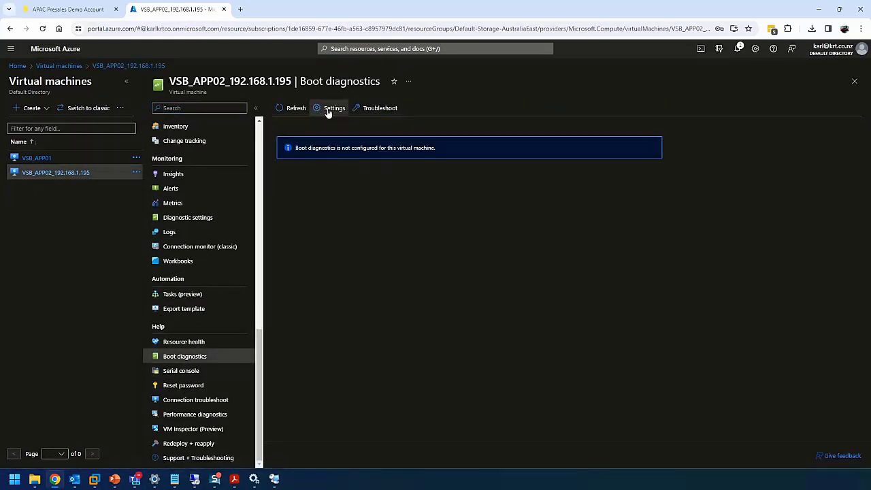
{"action": "left_click", "coordinate": [331, 109]}
{"action": "left_click", "coordinate": [27, 453]}
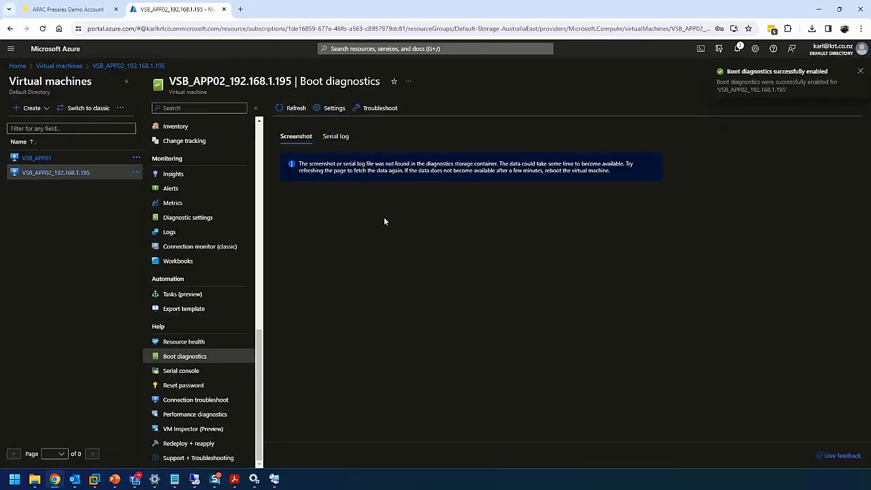
{"action": "left_click", "coordinate": [42, 161]}
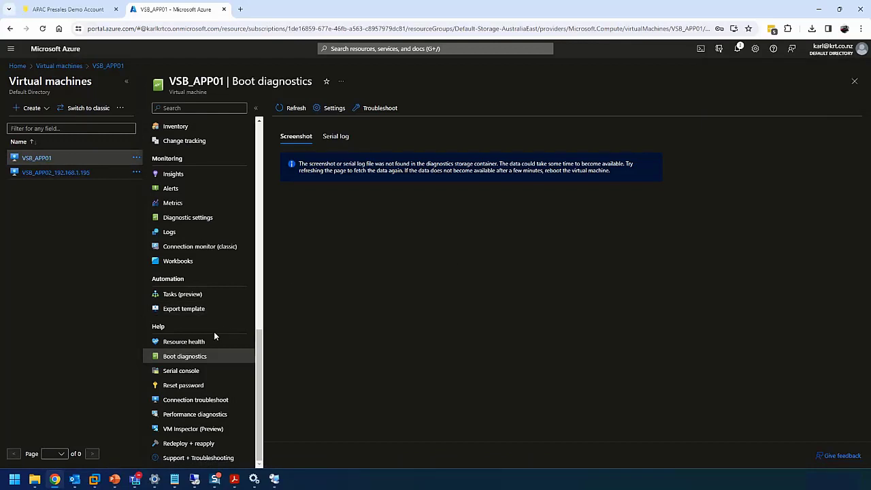
Review the network settings of VSB_APP01 and VSB_APP02
{"action": "scroll", "coordinate": [214, 336], "scroll_direction": "up", "scroll_amount": 3}
{"action": "scroll", "coordinate": [219, 325], "scroll_direction": "up", "scroll_amount": 2}
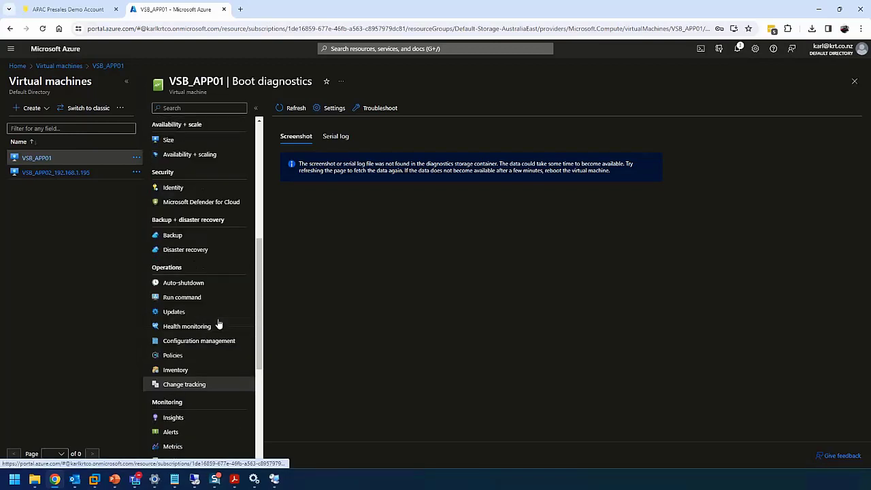
{"action": "scroll", "coordinate": [218, 325], "scroll_direction": "up", "scroll_amount": 3}
{"action": "left_click", "coordinate": [194, 171]}
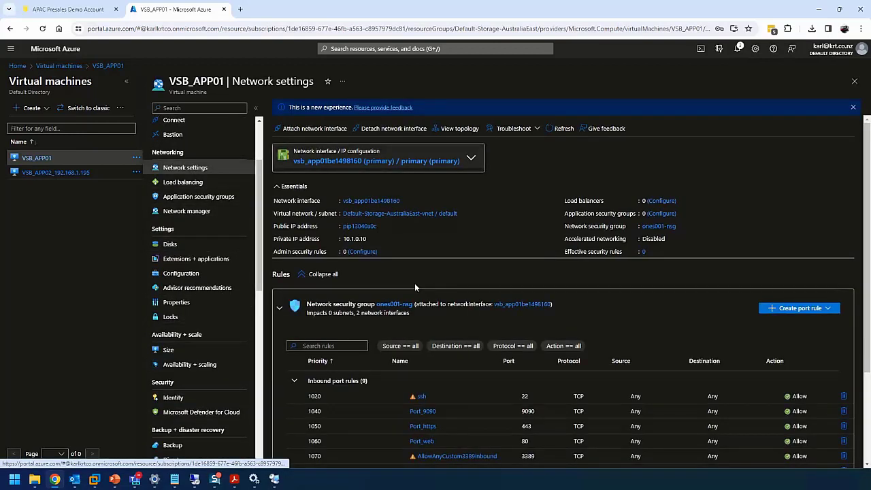
{"action": "scroll", "coordinate": [414, 283], "scroll_direction": "down", "scroll_amount": 1}
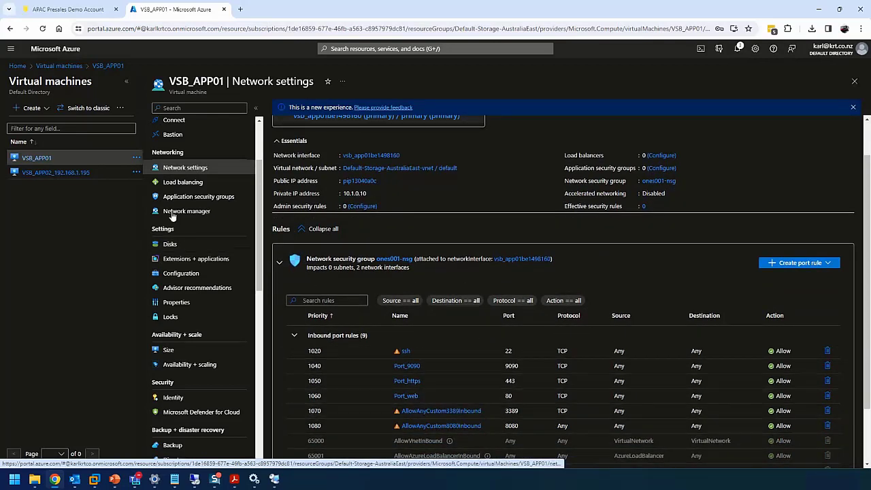
{"action": "left_click", "coordinate": [80, 175]}
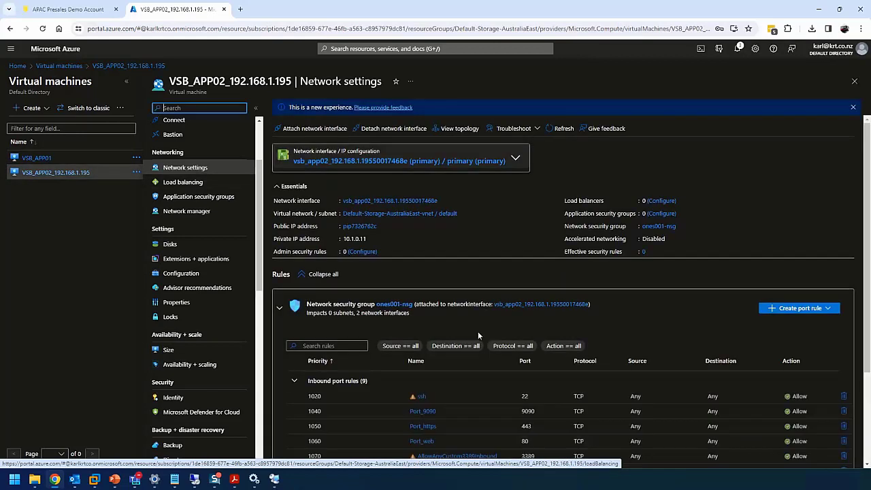
Check the boot diagnostics pages of VSB_APP01 and VSB_APP02_192.168.1.195
{"action": "scroll", "coordinate": [486, 370], "scroll_direction": "down", "scroll_amount": 1}
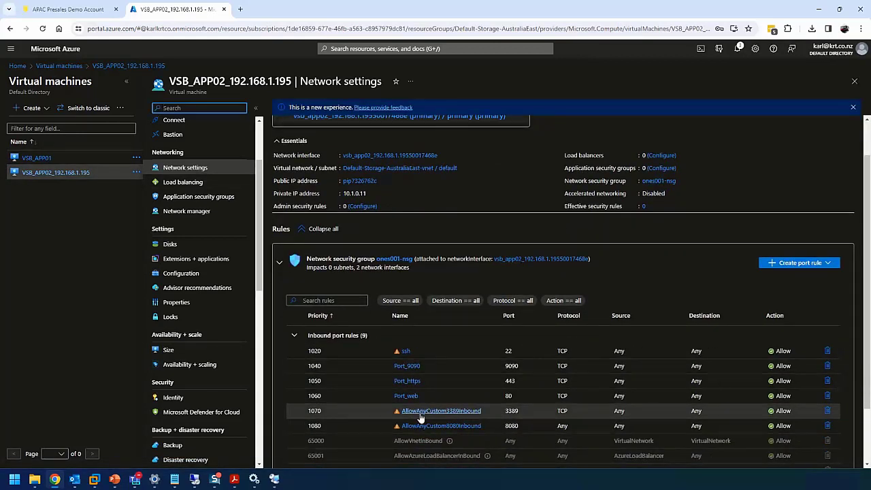
{"action": "scroll", "coordinate": [222, 371], "scroll_direction": "down", "scroll_amount": 10}
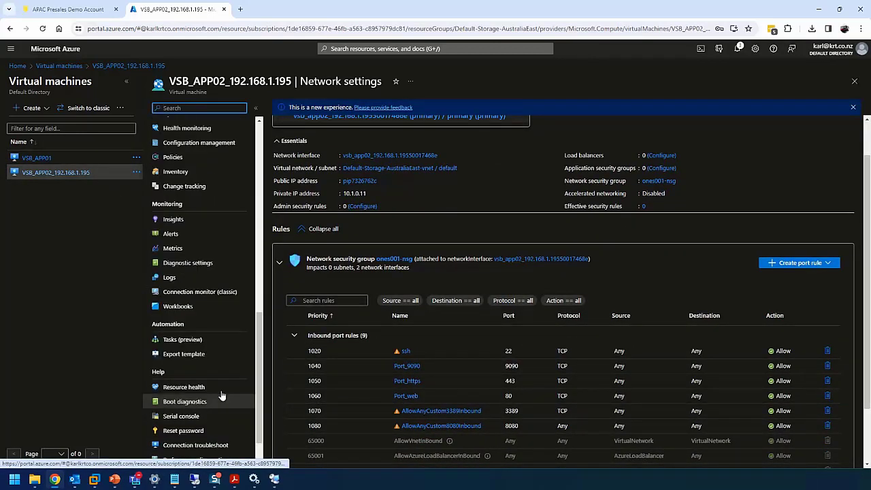
{"action": "left_click", "coordinate": [195, 358]}
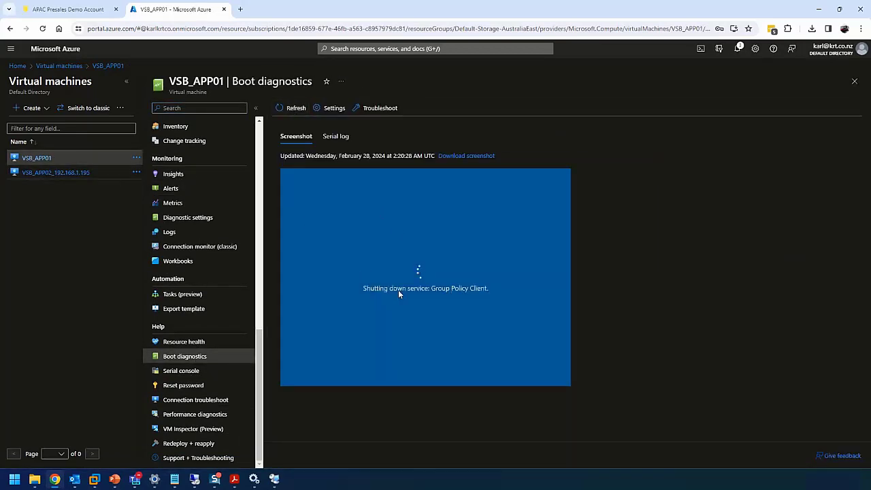
{"action": "left_click", "coordinate": [68, 173]}
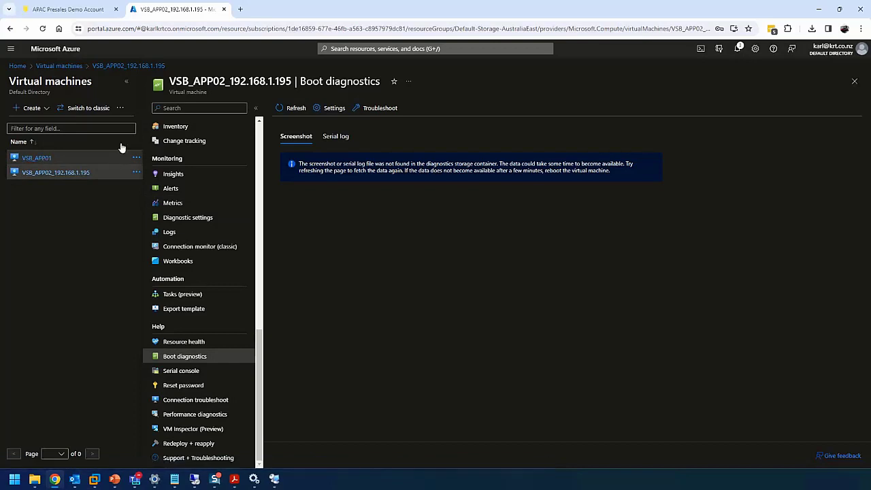
Browse aklsx001's 502720ce container and list the snapshots of disk0734805558.vhd
{"action": "left_click", "coordinate": [60, 66]}
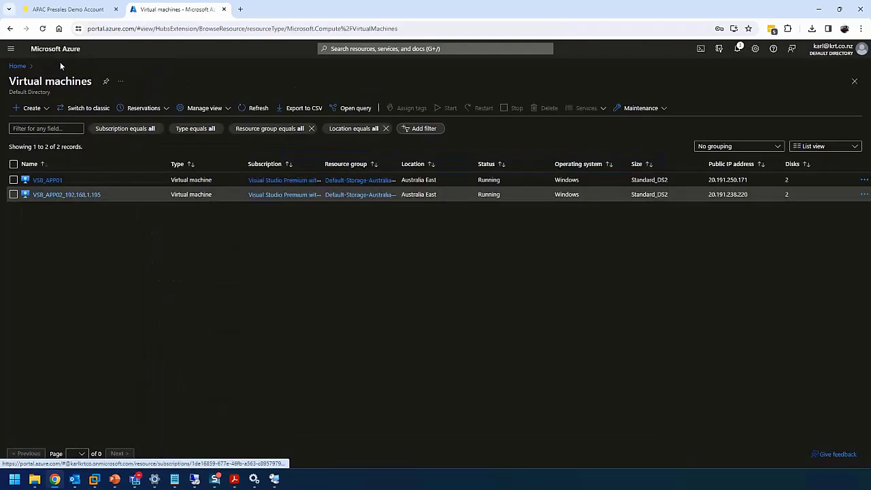
{"action": "left_click", "coordinate": [18, 66]}
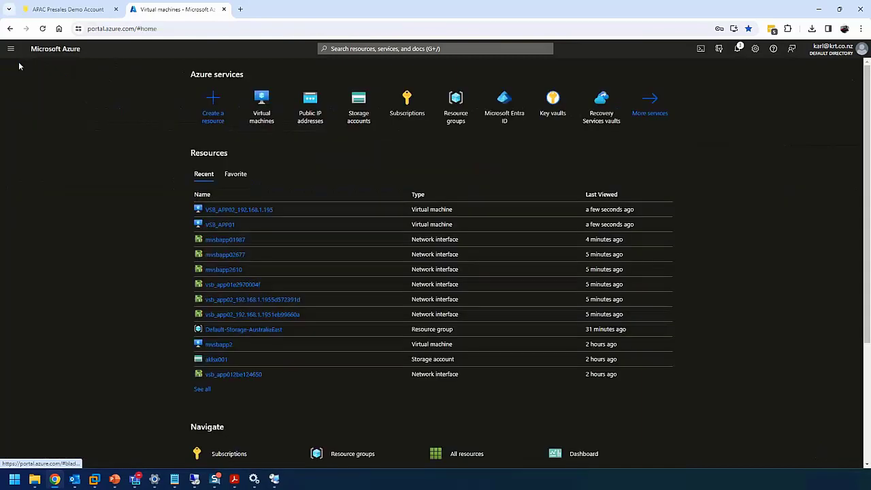
{"action": "left_click", "coordinate": [360, 102]}
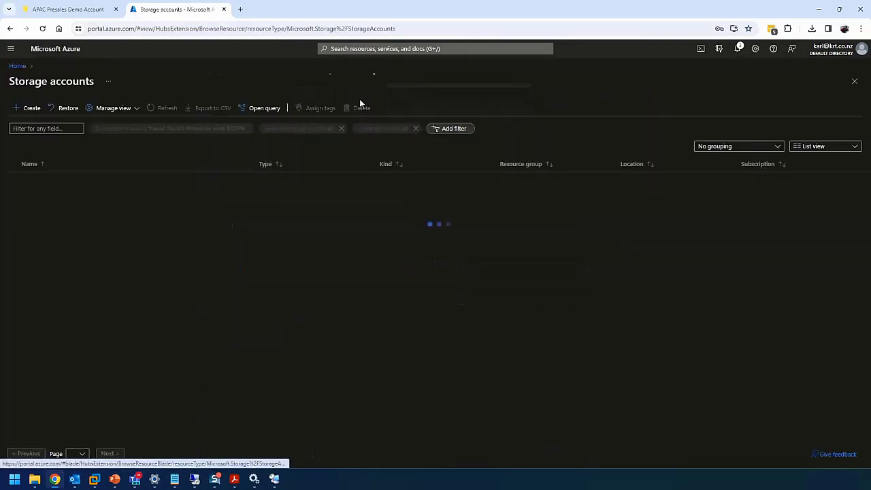
{"action": "left_click", "coordinate": [44, 179]}
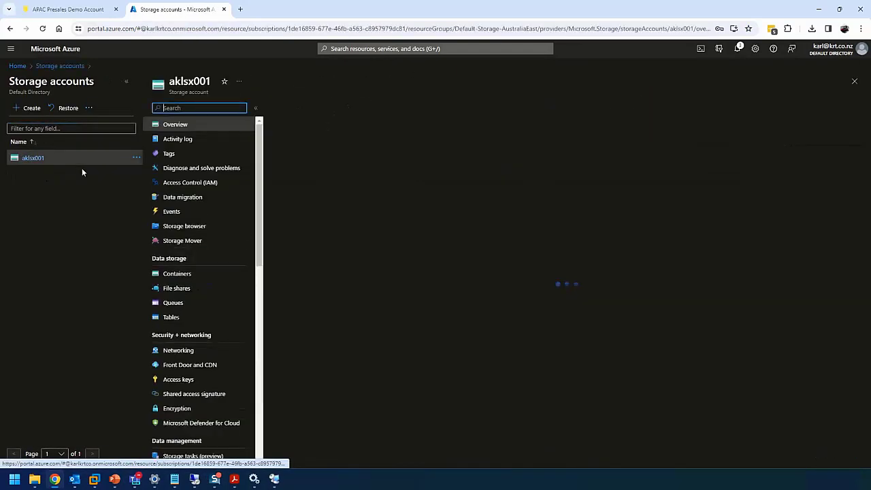
{"action": "left_click", "coordinate": [188, 275]}
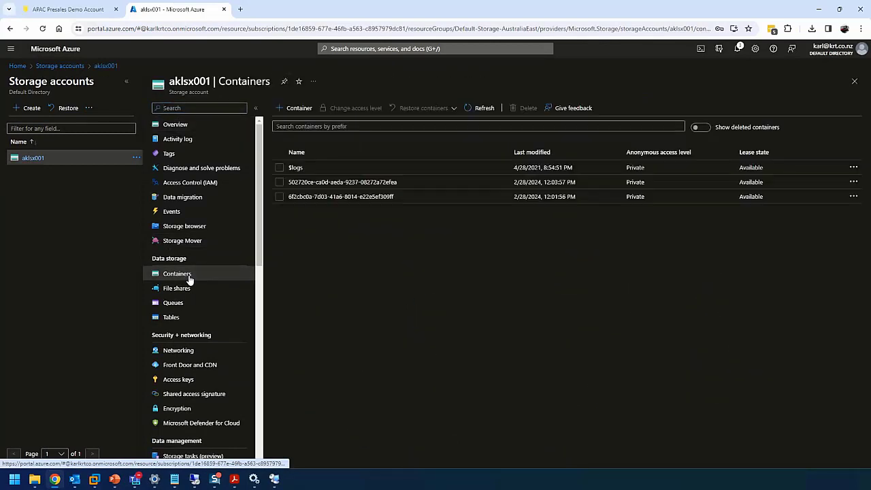
{"action": "left_click", "coordinate": [317, 182]}
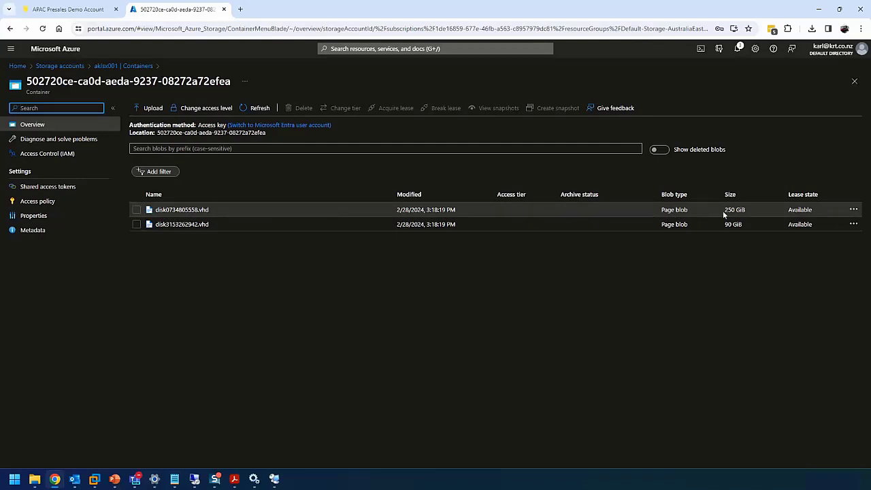
{"action": "left_click", "coordinate": [182, 210]}
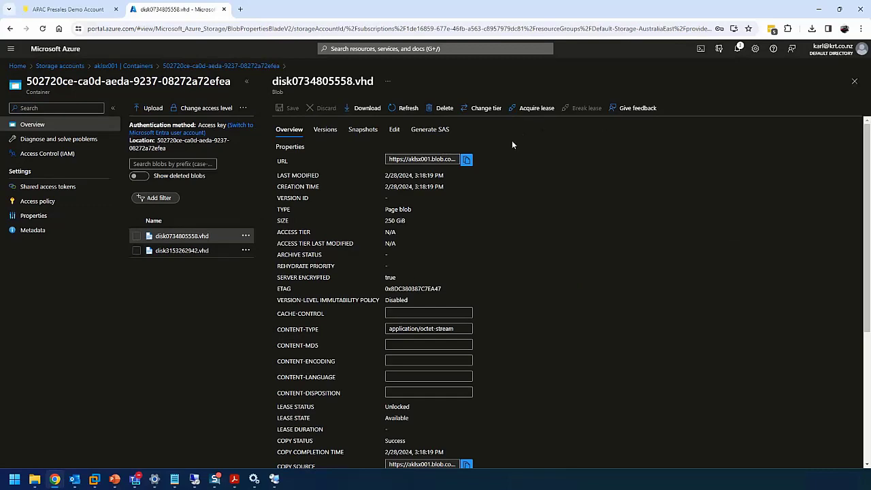
{"action": "left_click", "coordinate": [363, 129]}
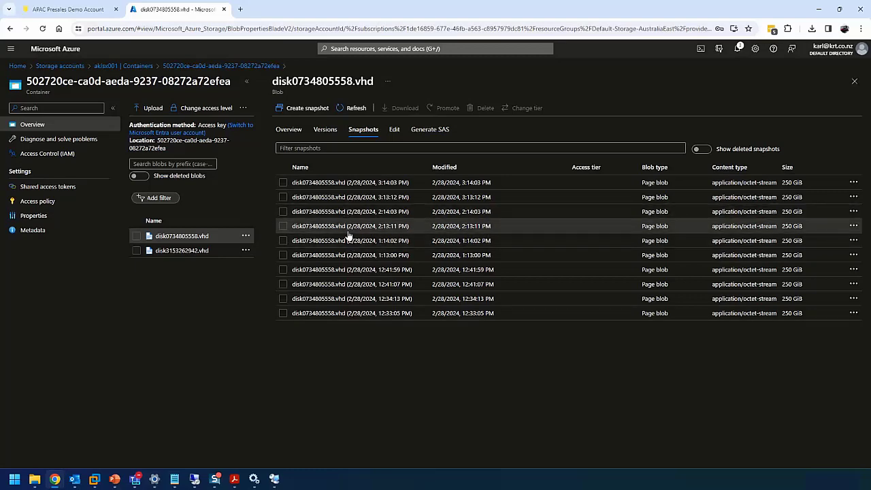
Find APP02's disk-upload entry in the Arcserve Logs and select the disk3153262942.vhdx path
{"action": "left_click", "coordinate": [141, 66]}
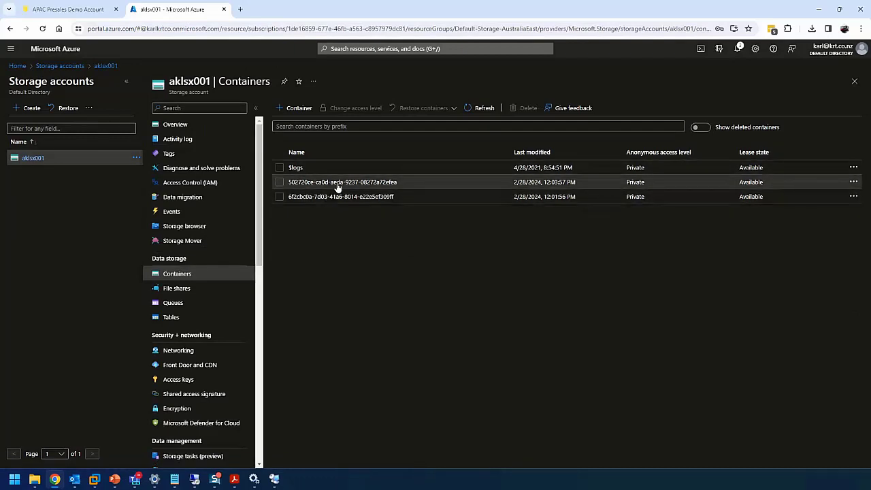
{"action": "left_click", "coordinate": [81, 10]}
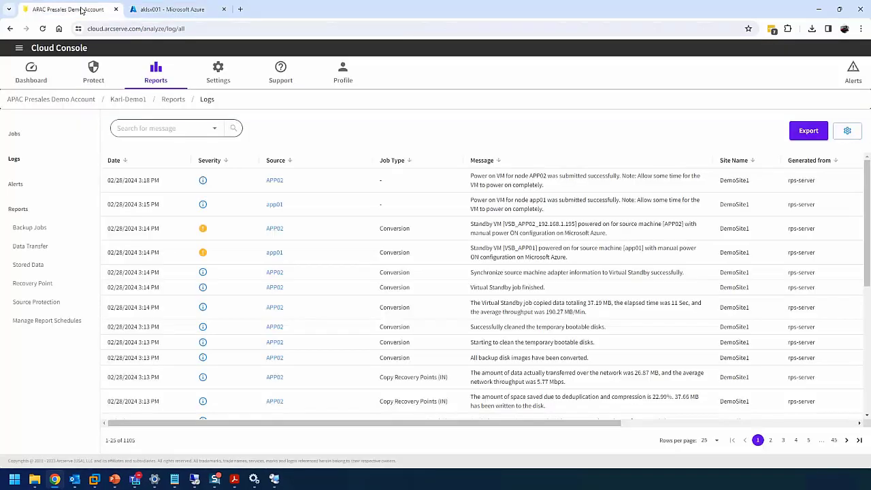
{"action": "left_click", "coordinate": [12, 162]}
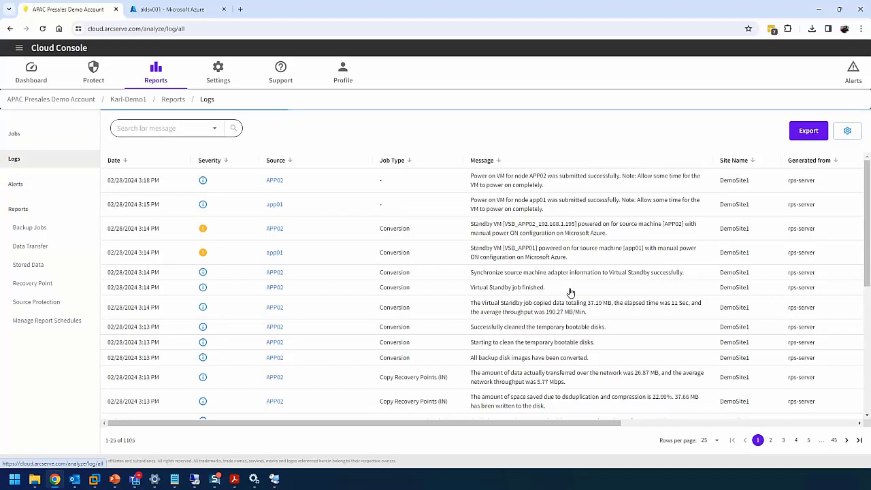
{"action": "scroll", "coordinate": [587, 244], "scroll_direction": "down", "scroll_amount": 5}
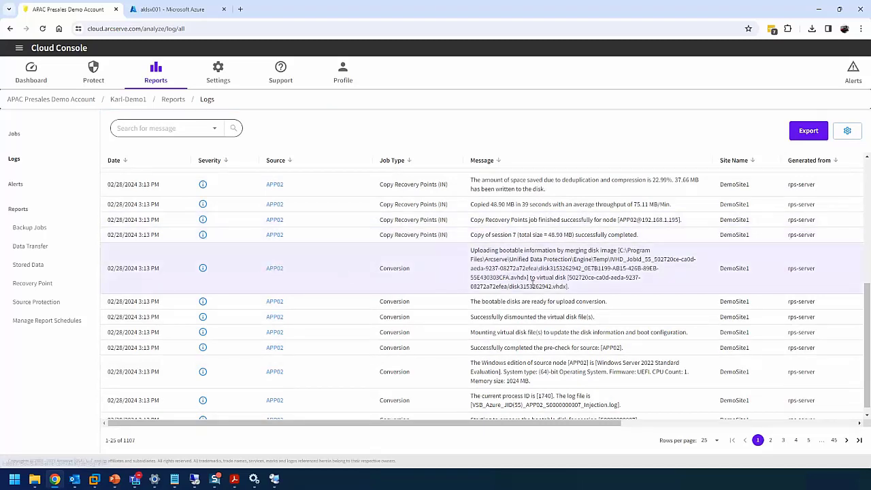
{"action": "left_click_drag", "start_coordinate": [567, 287], "coordinate": [514, 288]}
{"action": "left_click_drag", "start_coordinate": [509, 294], "coordinate": [512, 295]}
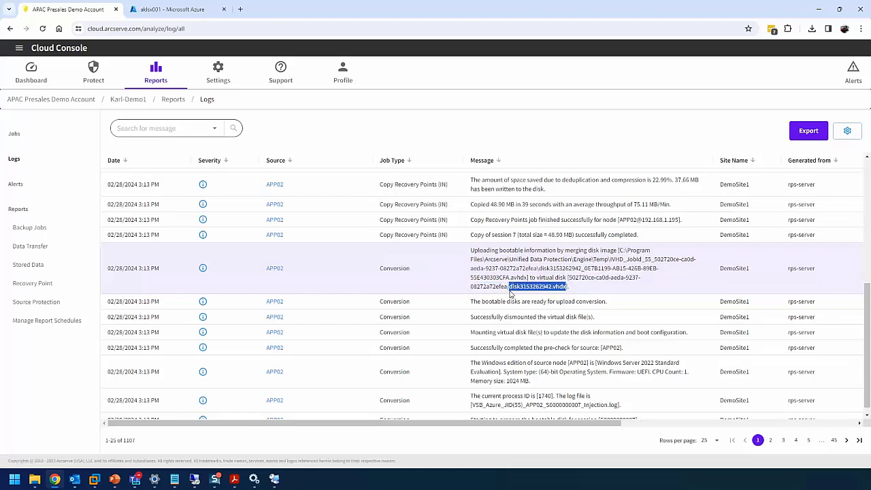
Compare the 502720ce container's Location in Azure with the log's container and disk path
{"action": "left_click", "coordinate": [178, 9]}
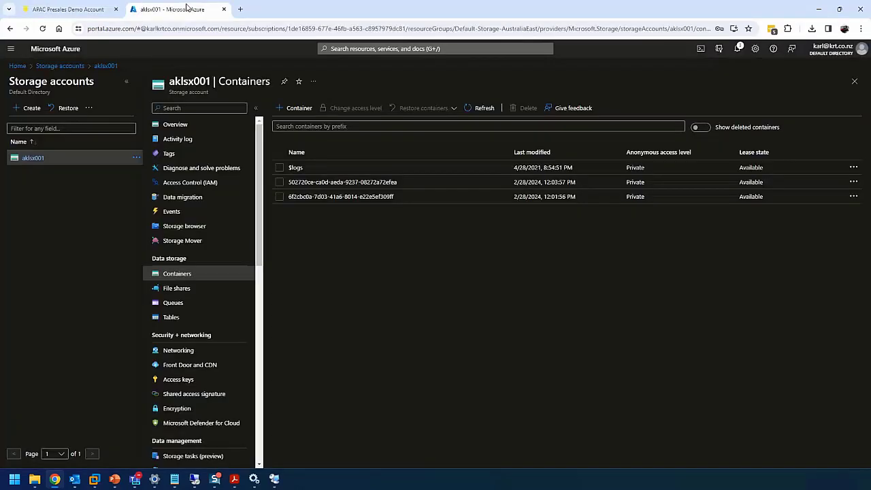
{"action": "left_click", "coordinate": [329, 182]}
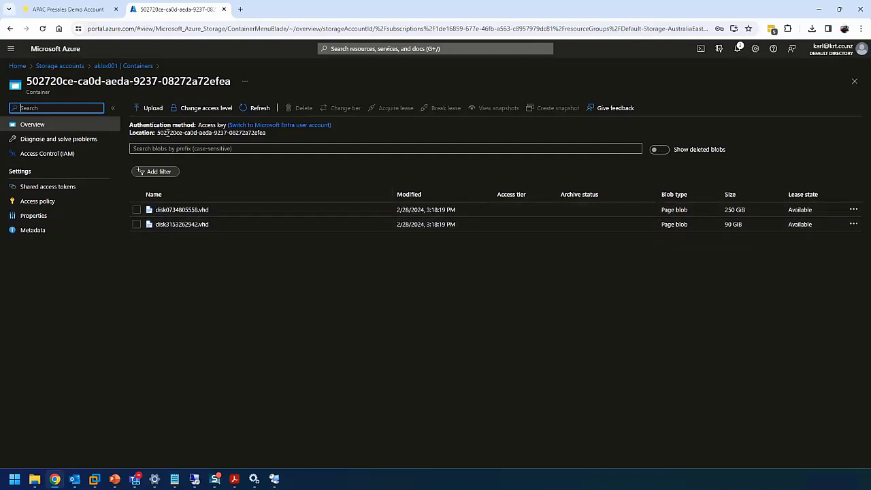
{"action": "left_click_drag", "start_coordinate": [156, 134], "coordinate": [266, 134]}
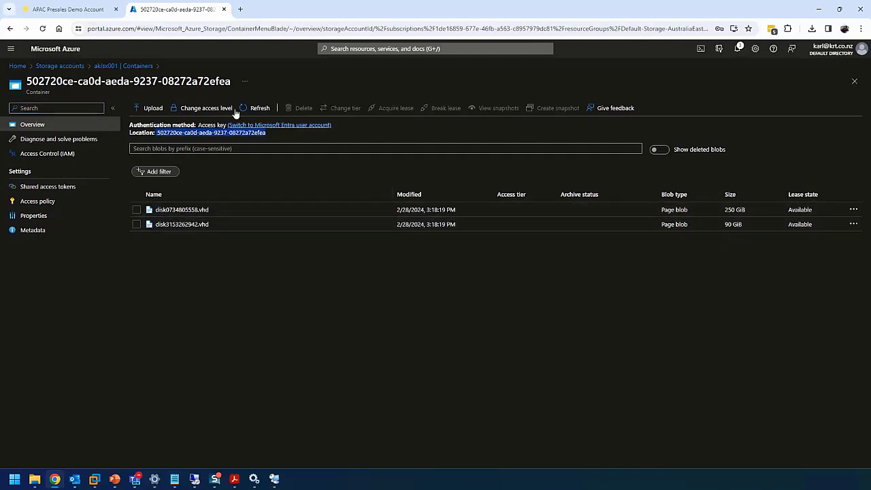
{"action": "left_click", "coordinate": [78, 12]}
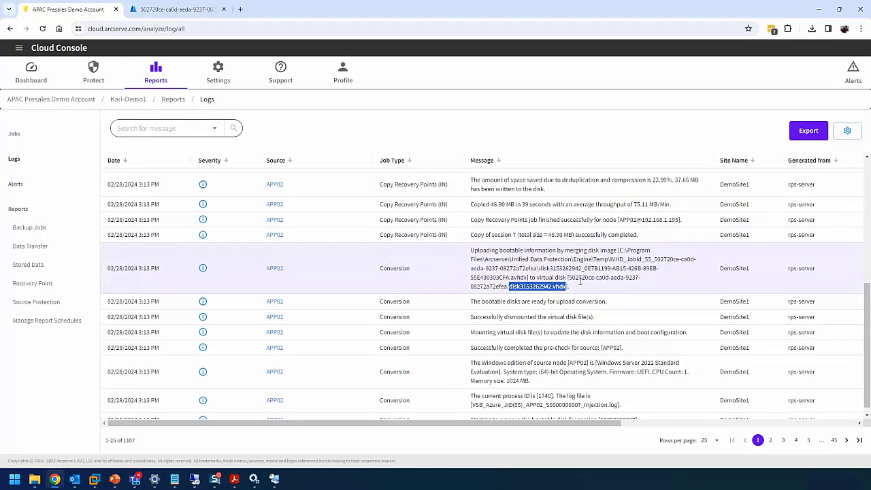
{"action": "mouse_move", "coordinate": [569, 279]}
{"action": "left_mouse_down"}
{"action": "mouse_move", "coordinate": [643, 279]}
{"action": "mouse_move", "coordinate": [507, 288]}
{"action": "mouse_move", "coordinate": [570, 289]}
{"action": "left_mouse_up"}
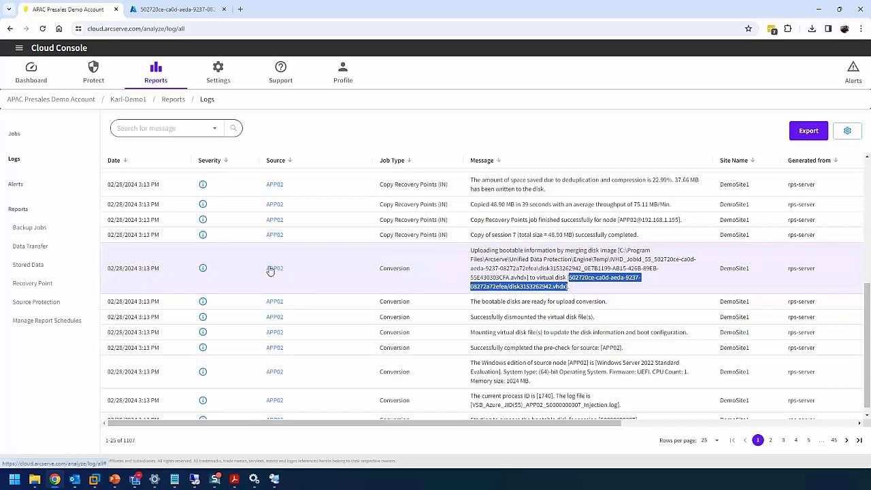
{"action": "key", "text": "ctrl+Tab"}
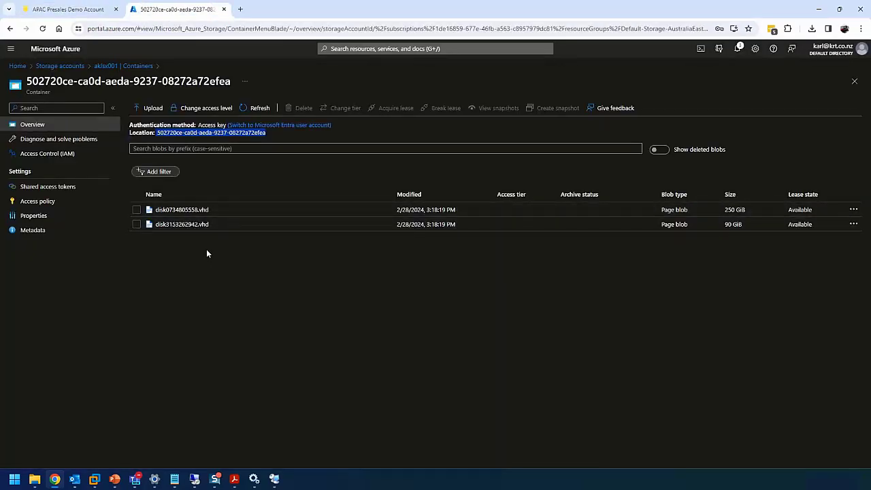
View the Windows lock-screen boot diagnostics screenshots of VSB_APP01 and VSB_APP02_192.168.1.195
{"action": "left_click", "coordinate": [19, 66]}
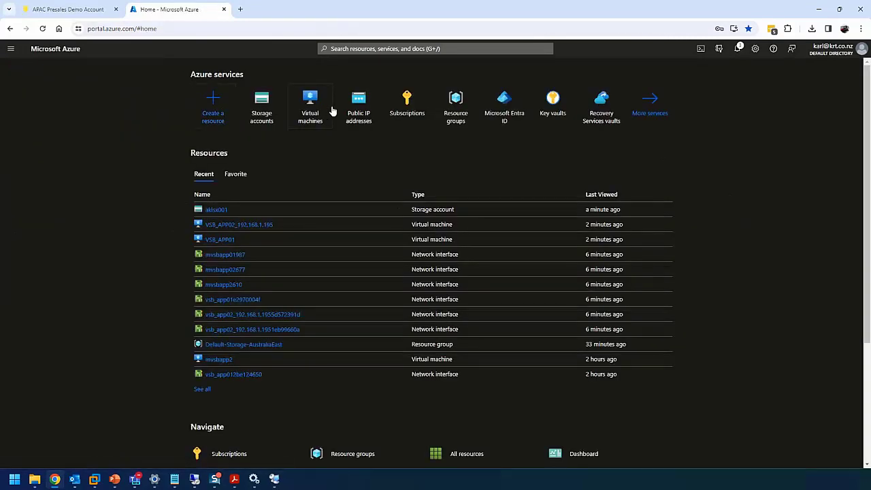
{"action": "left_click", "coordinate": [304, 109]}
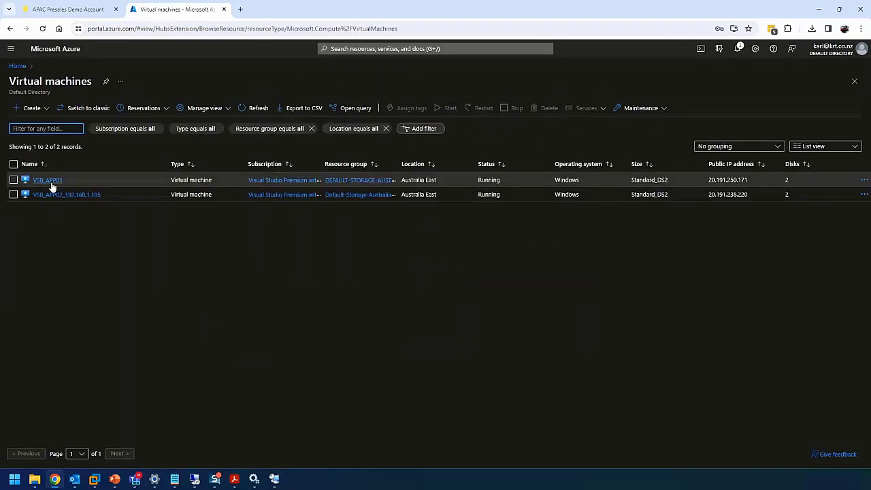
{"action": "left_click", "coordinate": [51, 180]}
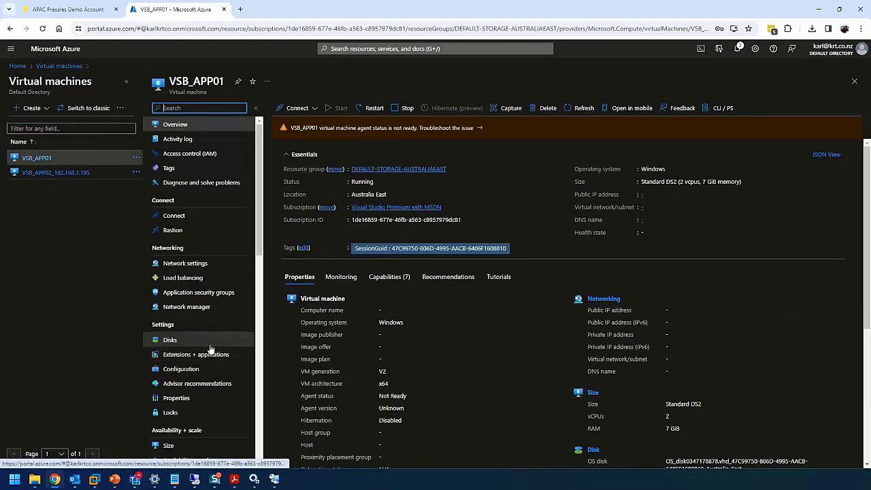
{"action": "scroll", "coordinate": [211, 348], "scroll_direction": "down", "scroll_amount": 5}
{"action": "scroll", "coordinate": [213, 346], "scroll_direction": "down", "scroll_amount": 3}
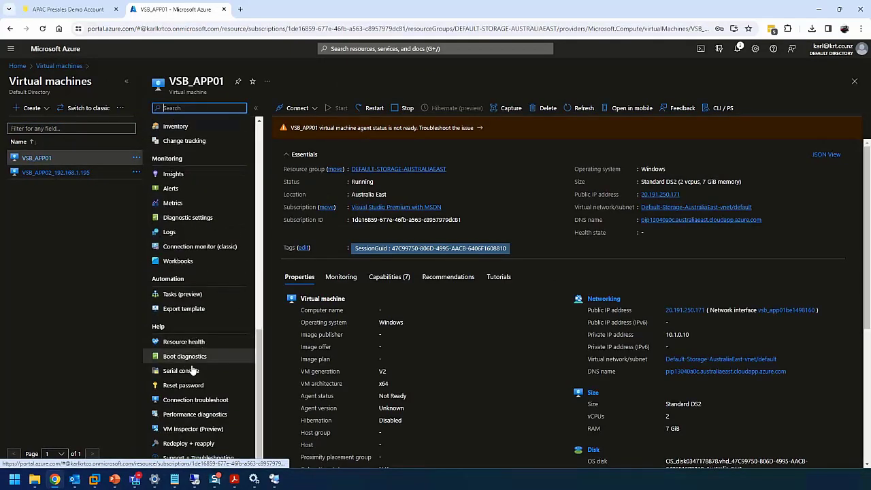
{"action": "left_click", "coordinate": [195, 356]}
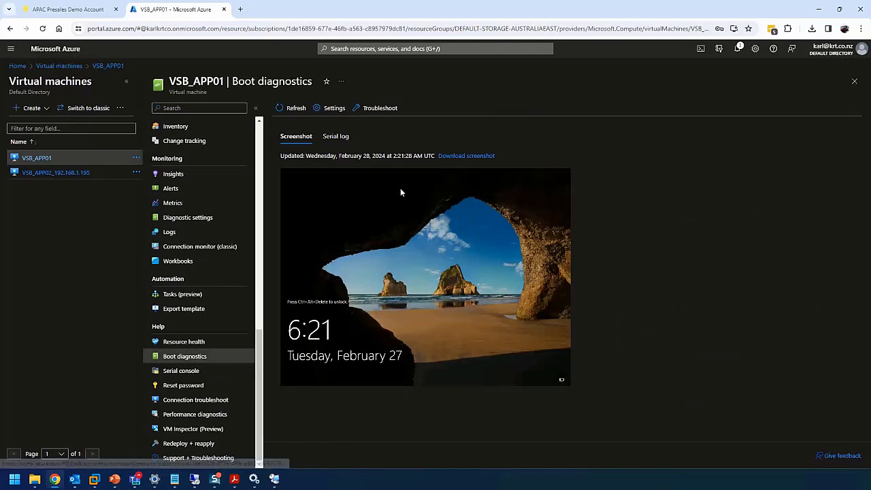
{"action": "left_click", "coordinate": [59, 175]}
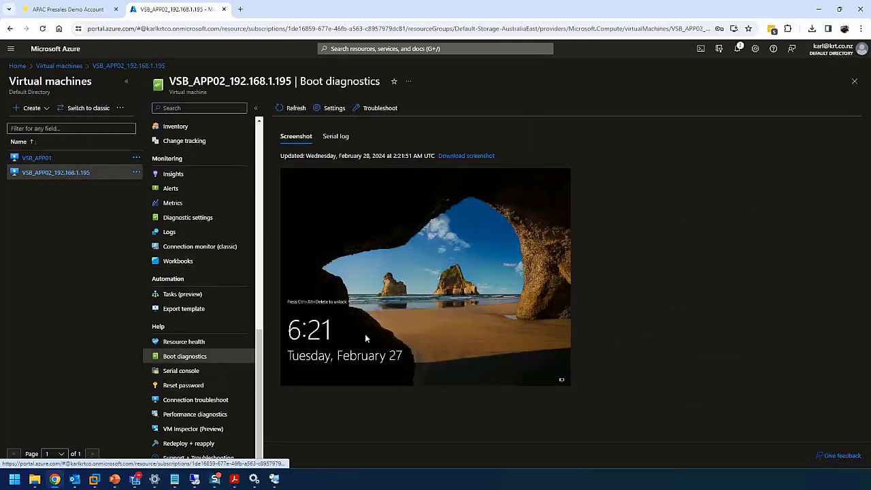
{"action": "scroll", "coordinate": [184, 216], "scroll_direction": "up", "scroll_amount": 15}
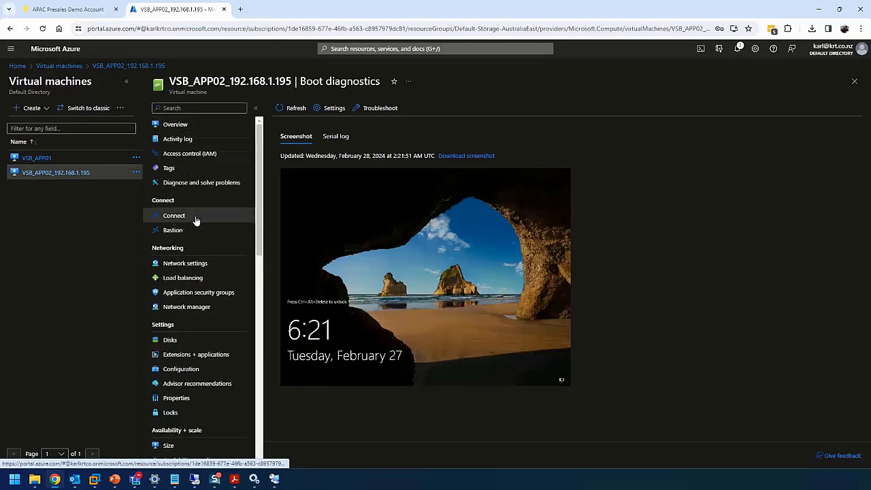
Download and launch the RDP file for VSB_APP02
{"action": "left_click", "coordinate": [186, 216]}
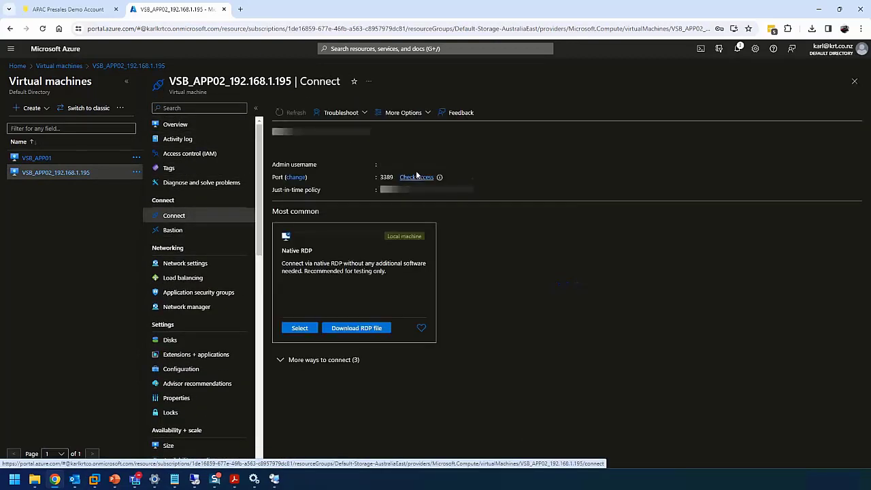
{"action": "left_click", "coordinate": [373, 330]}
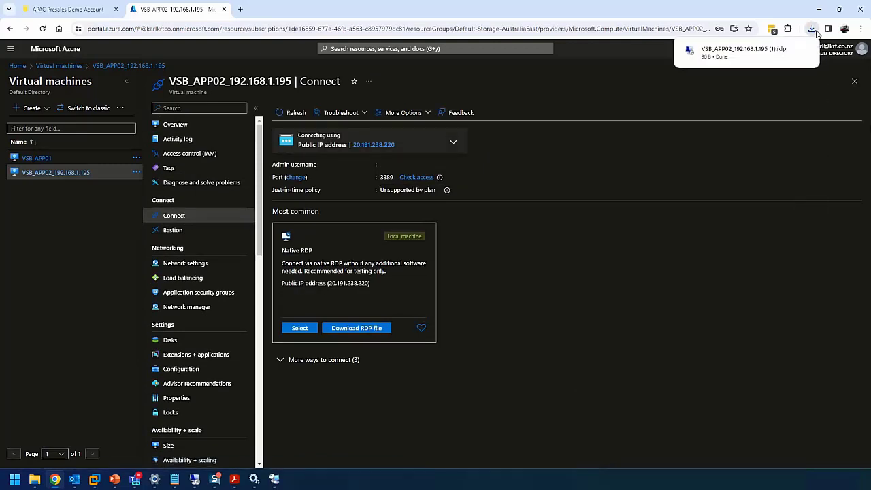
{"action": "left_click_drag", "start_coordinate": [358, 219], "coordinate": [463, 206]}
{"action": "left_click", "coordinate": [485, 316]}
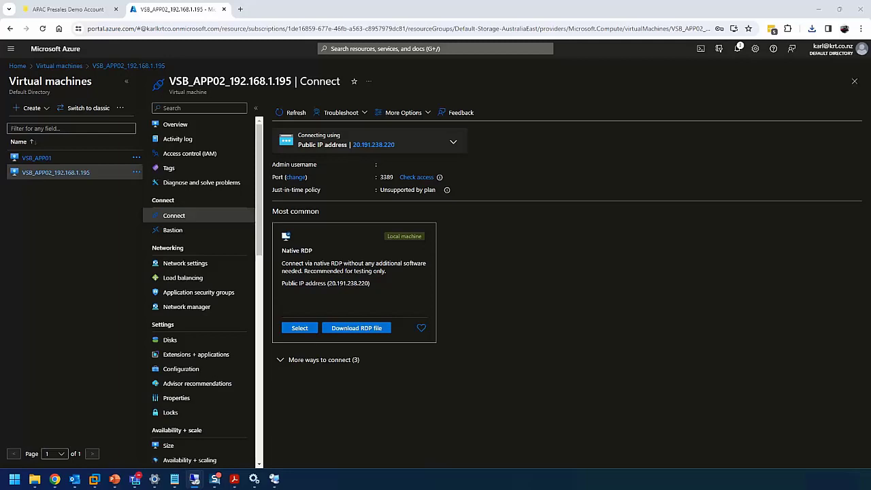
Sign in to the VSB_APP02 remote session as administrator and check its desktop
{"action": "left_click", "coordinate": [373, 313]}
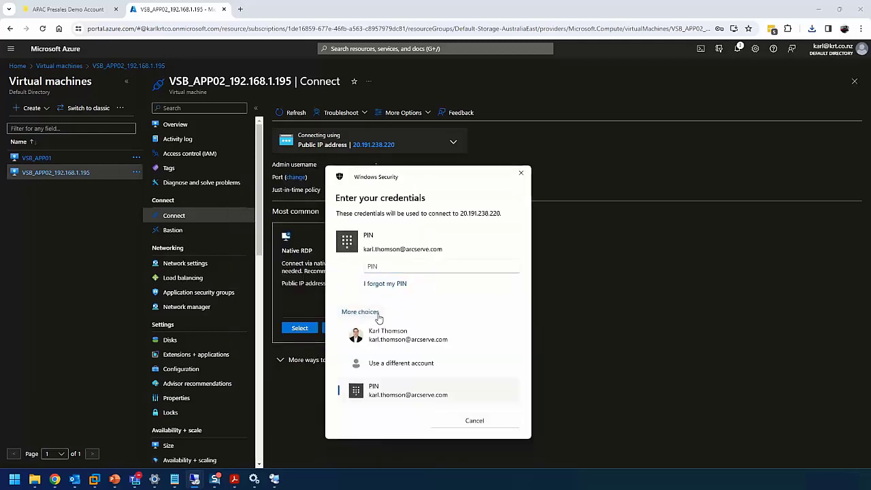
{"action": "left_click", "coordinate": [421, 364]}
{"action": "type", "text": "\\adm"}
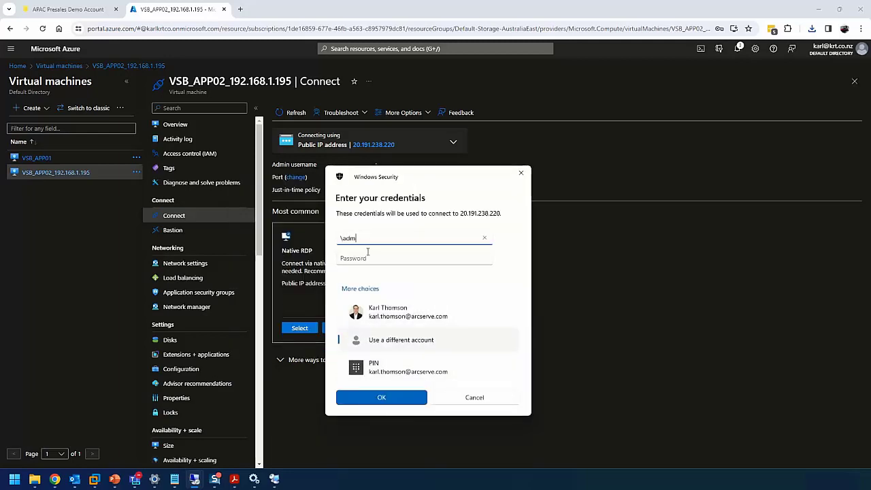
{"action": "type", "text": "inistrator"}
{"action": "key", "text": "Tab"}
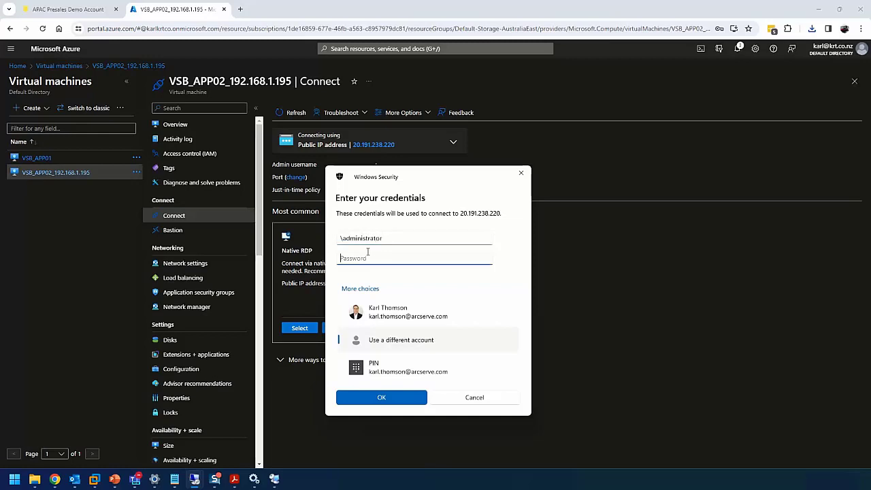
{"action": "type", "text": "•"}
{"action": "left_click", "coordinate": [394, 401]}
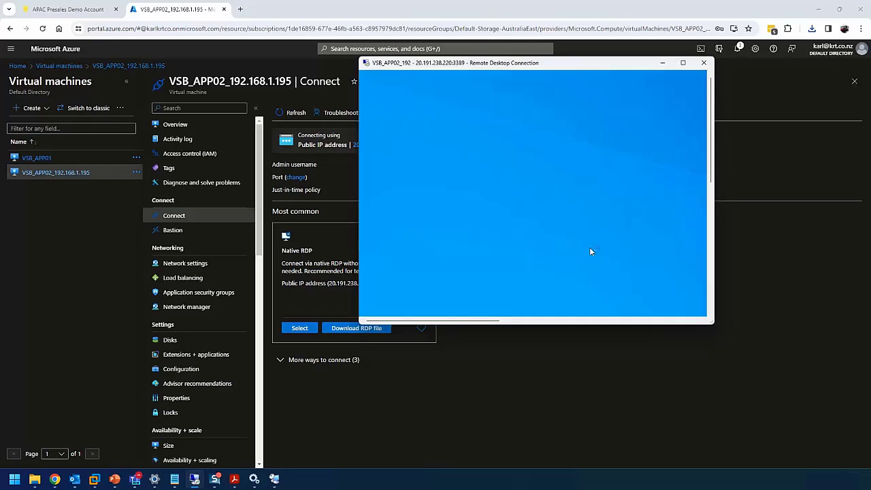
{"action": "left_click", "coordinate": [683, 64]}
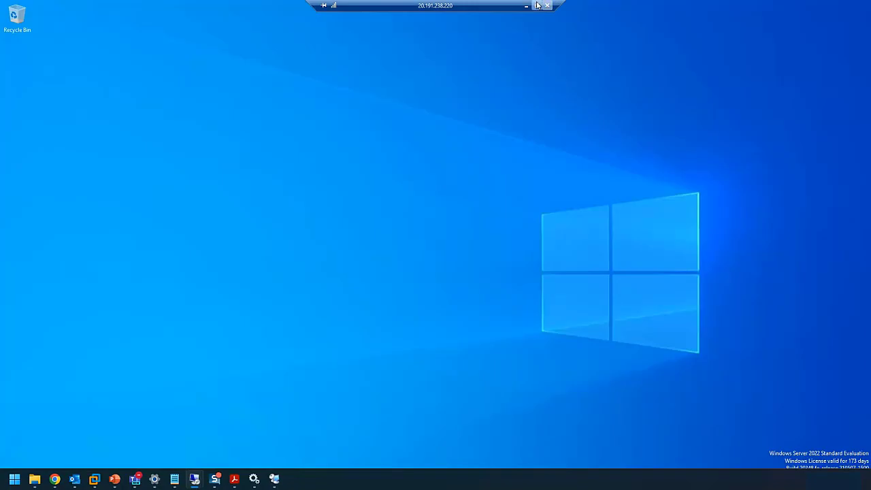
{"action": "left_click", "coordinate": [537, 5]}
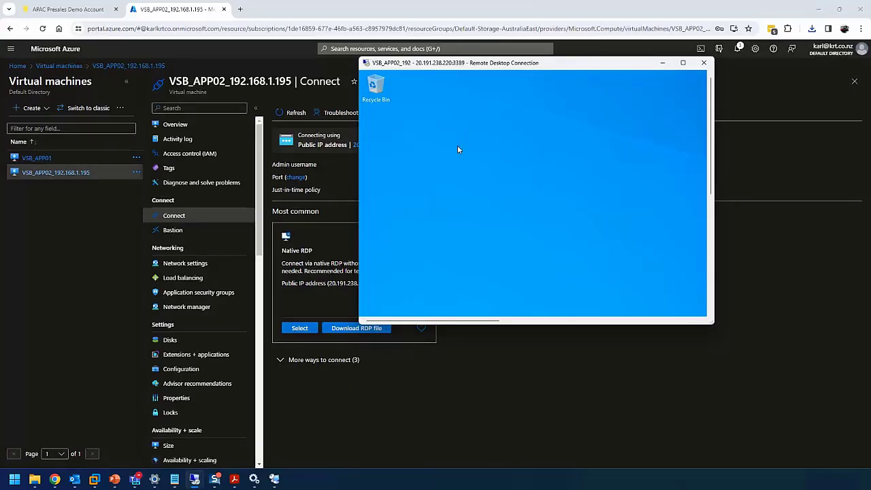
{"action": "left_click", "coordinate": [102, 157]}
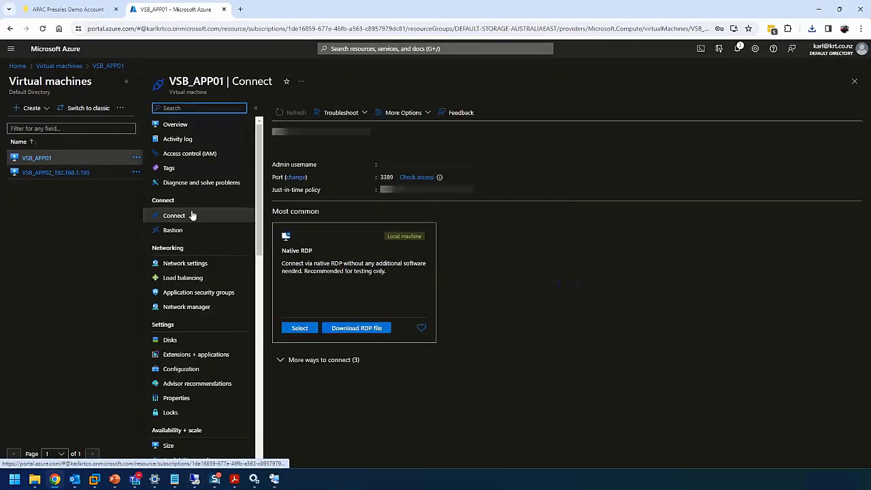
Connect to VSB_APP01 at 20.191.250.171 over RDP as administrator and view its desktop full screen
{"action": "left_click", "coordinate": [350, 330]}
{"action": "left_click", "coordinate": [766, 59]}
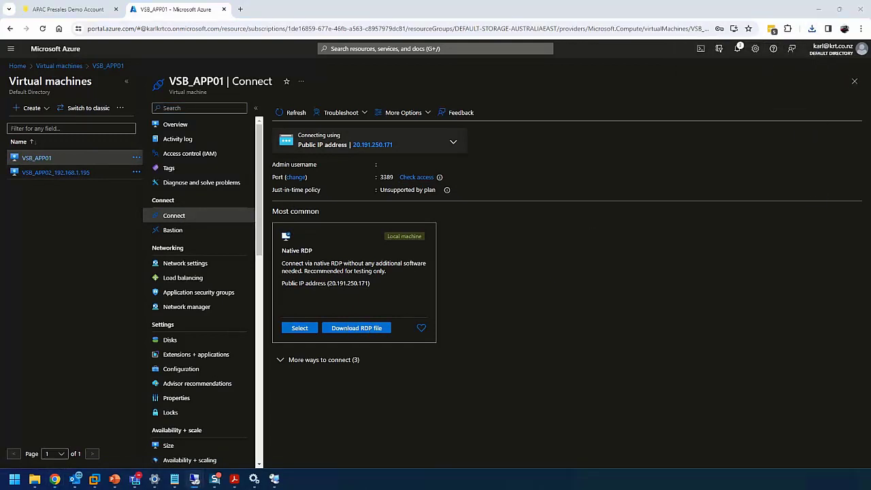
{"action": "left_click", "coordinate": [420, 300]}
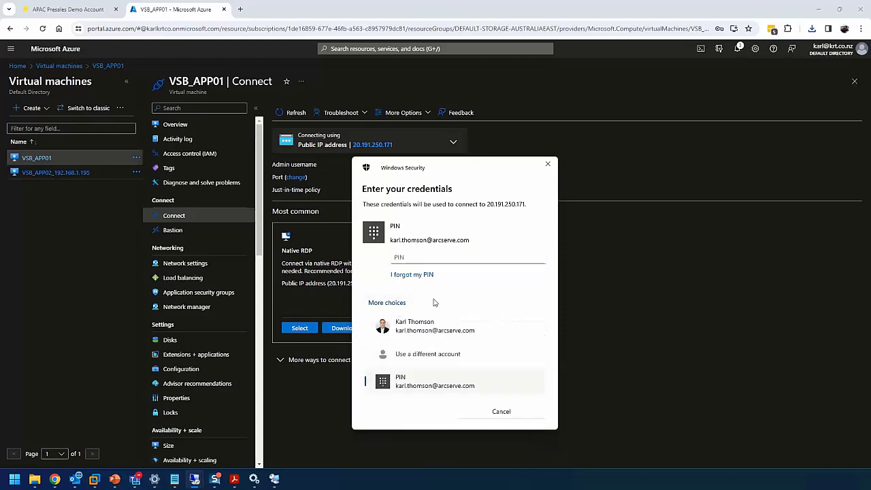
{"action": "left_click", "coordinate": [462, 354]}
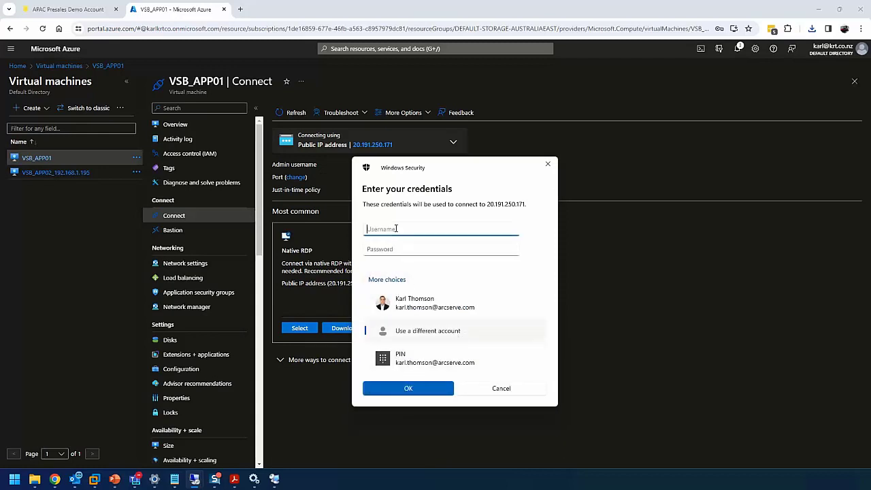
{"action": "type", "text": "\\administrator"}
{"action": "key", "text": "Tab"}
{"action": "type", "text": "P"}
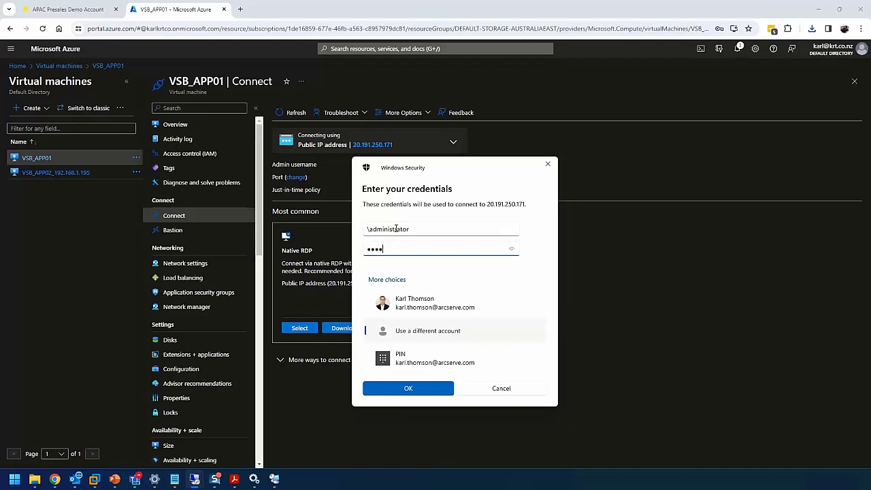
{"action": "key", "text": "Return"}
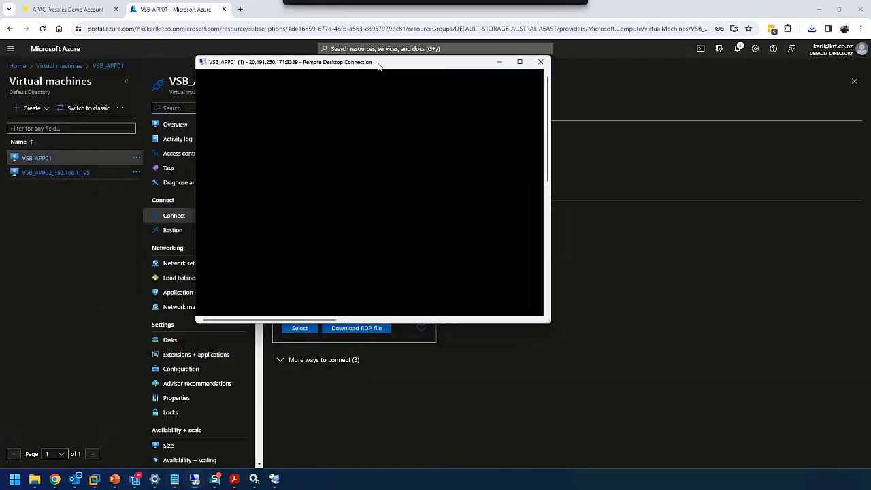
{"action": "double_click", "coordinate": [375, 63]}
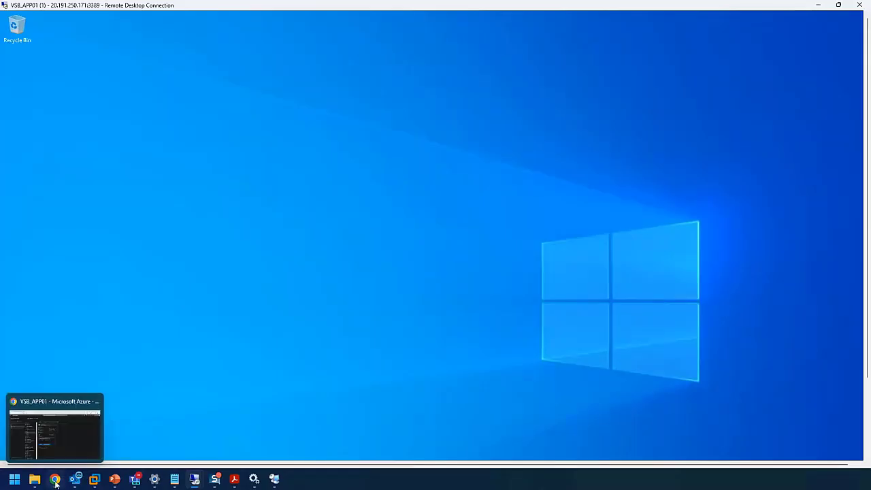
{"action": "left_click", "coordinate": [55, 481]}
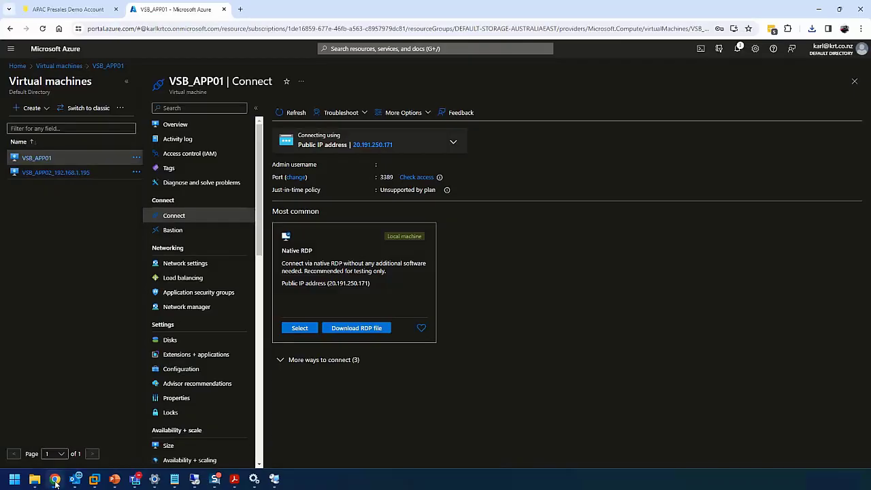
Force delete both VSB_APP01 and VSB_APP02 virtual machines, confirming with 'delete'
{"action": "left_click", "coordinate": [136, 158]}
{"action": "left_click", "coordinate": [60, 65]}
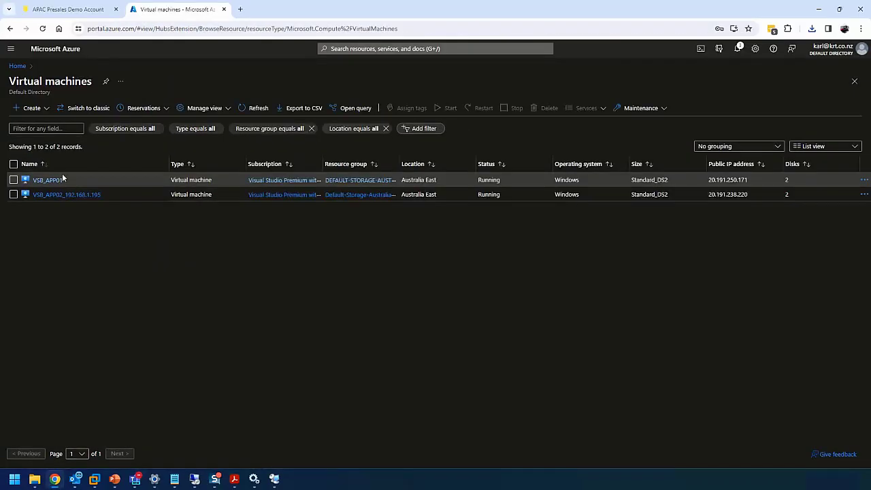
{"action": "left_click", "coordinate": [14, 164]}
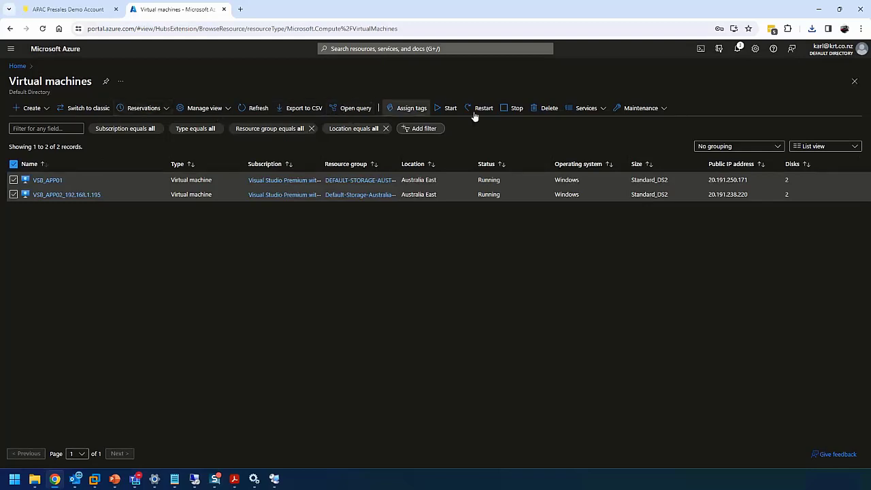
{"action": "left_click", "coordinate": [551, 108]}
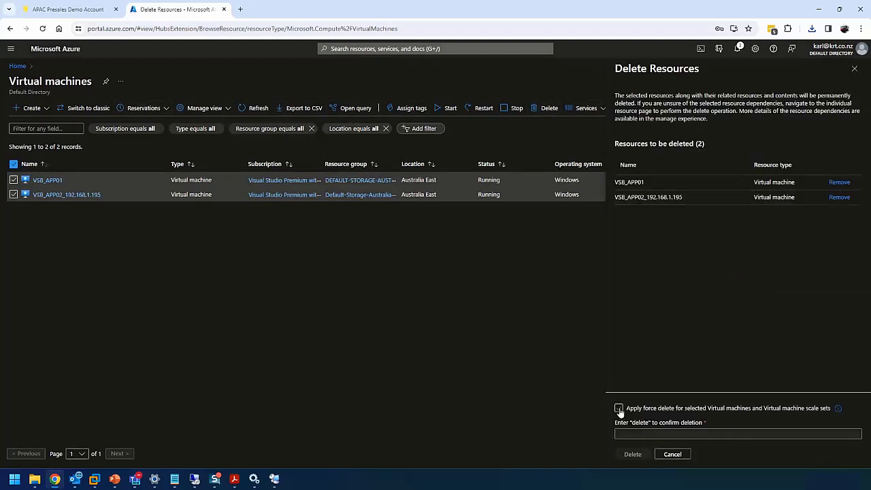
{"action": "left_click", "coordinate": [619, 408]}
{"action": "left_click", "coordinate": [625, 433]}
{"action": "type", "text": "delete"}
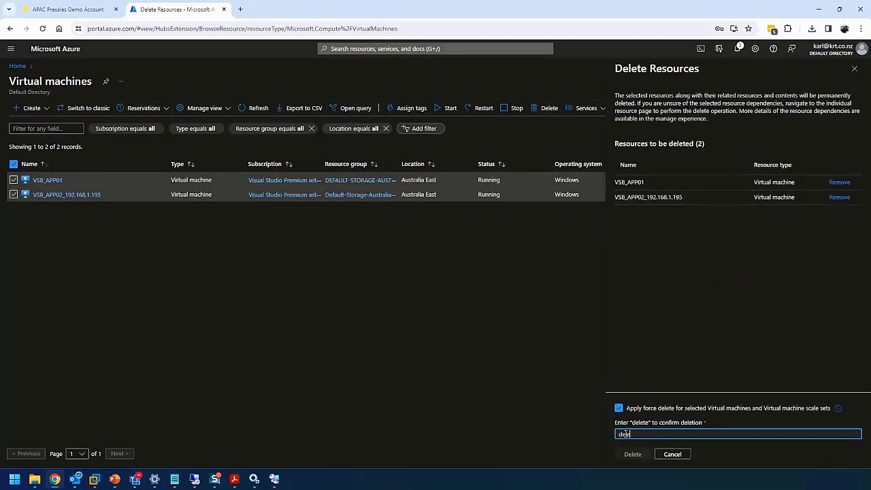
{"action": "left_click", "coordinate": [633, 454]}
{"action": "left_click", "coordinate": [735, 298]}
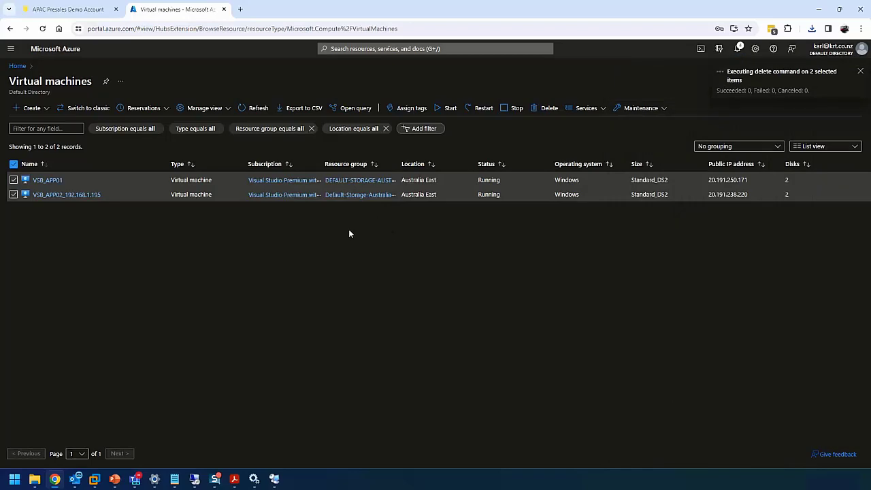
{"action": "left_click", "coordinate": [69, 9]}
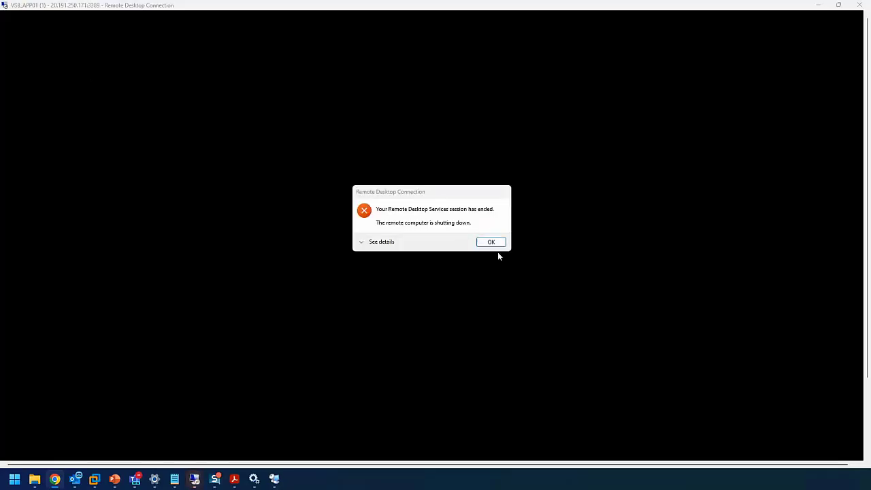
Close the ended remote desktop session and return to the Disaster Recovery Virtual Standby list
{"action": "left_click", "coordinate": [491, 242]}
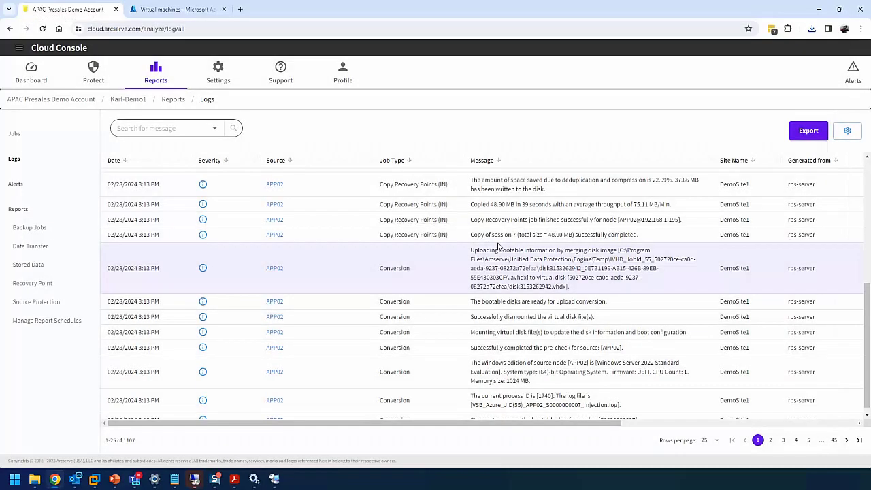
{"action": "left_click", "coordinate": [93, 73]}
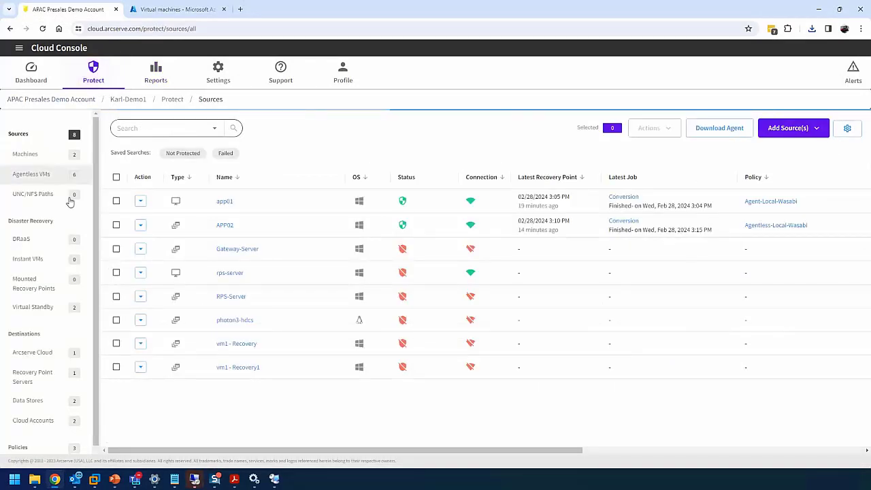
{"action": "left_click", "coordinate": [36, 308]}
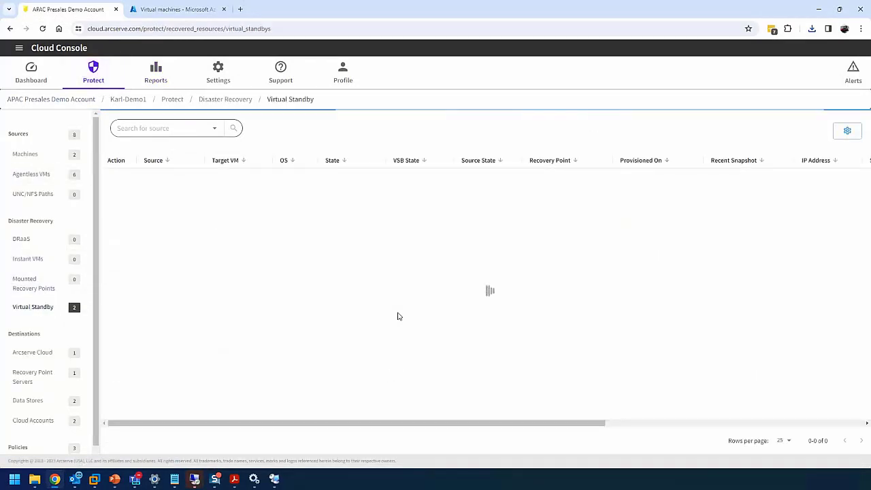